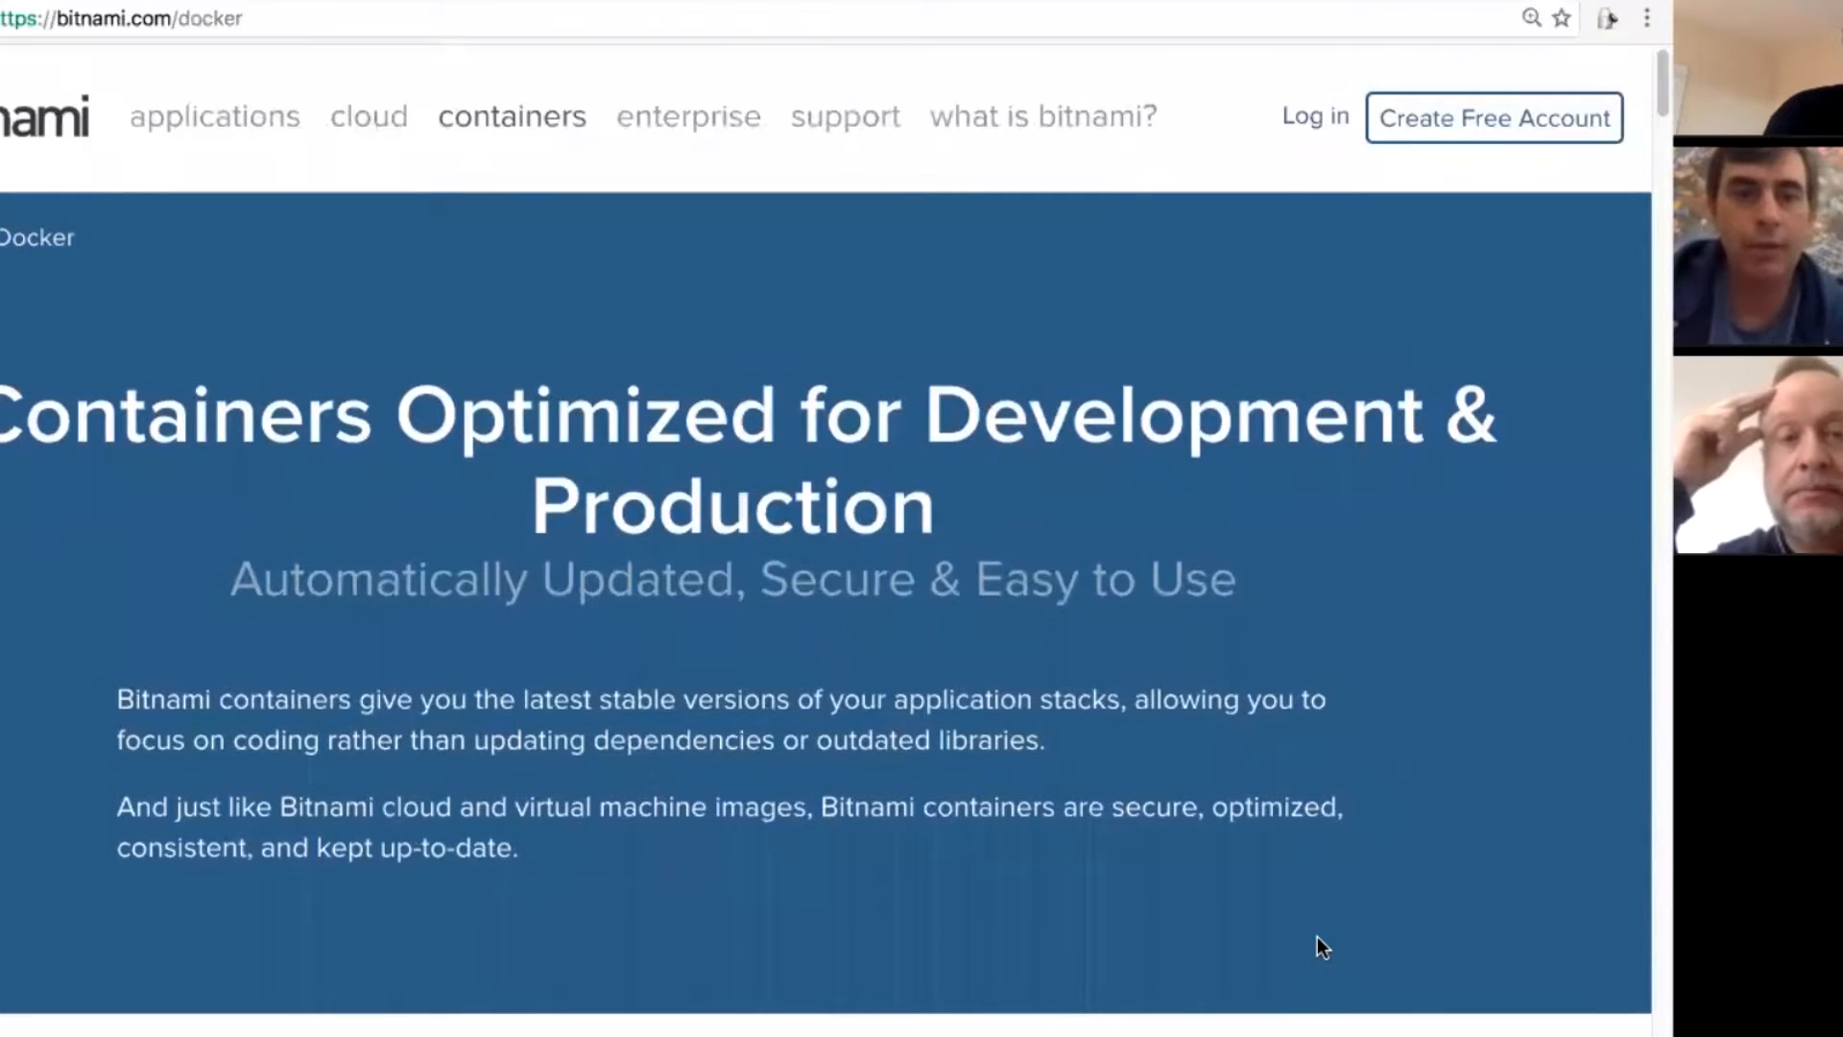
scroll(1318, 937, down, 3)
scroll(1318, 936, down, 3)
scroll(1317, 937, down, 3)
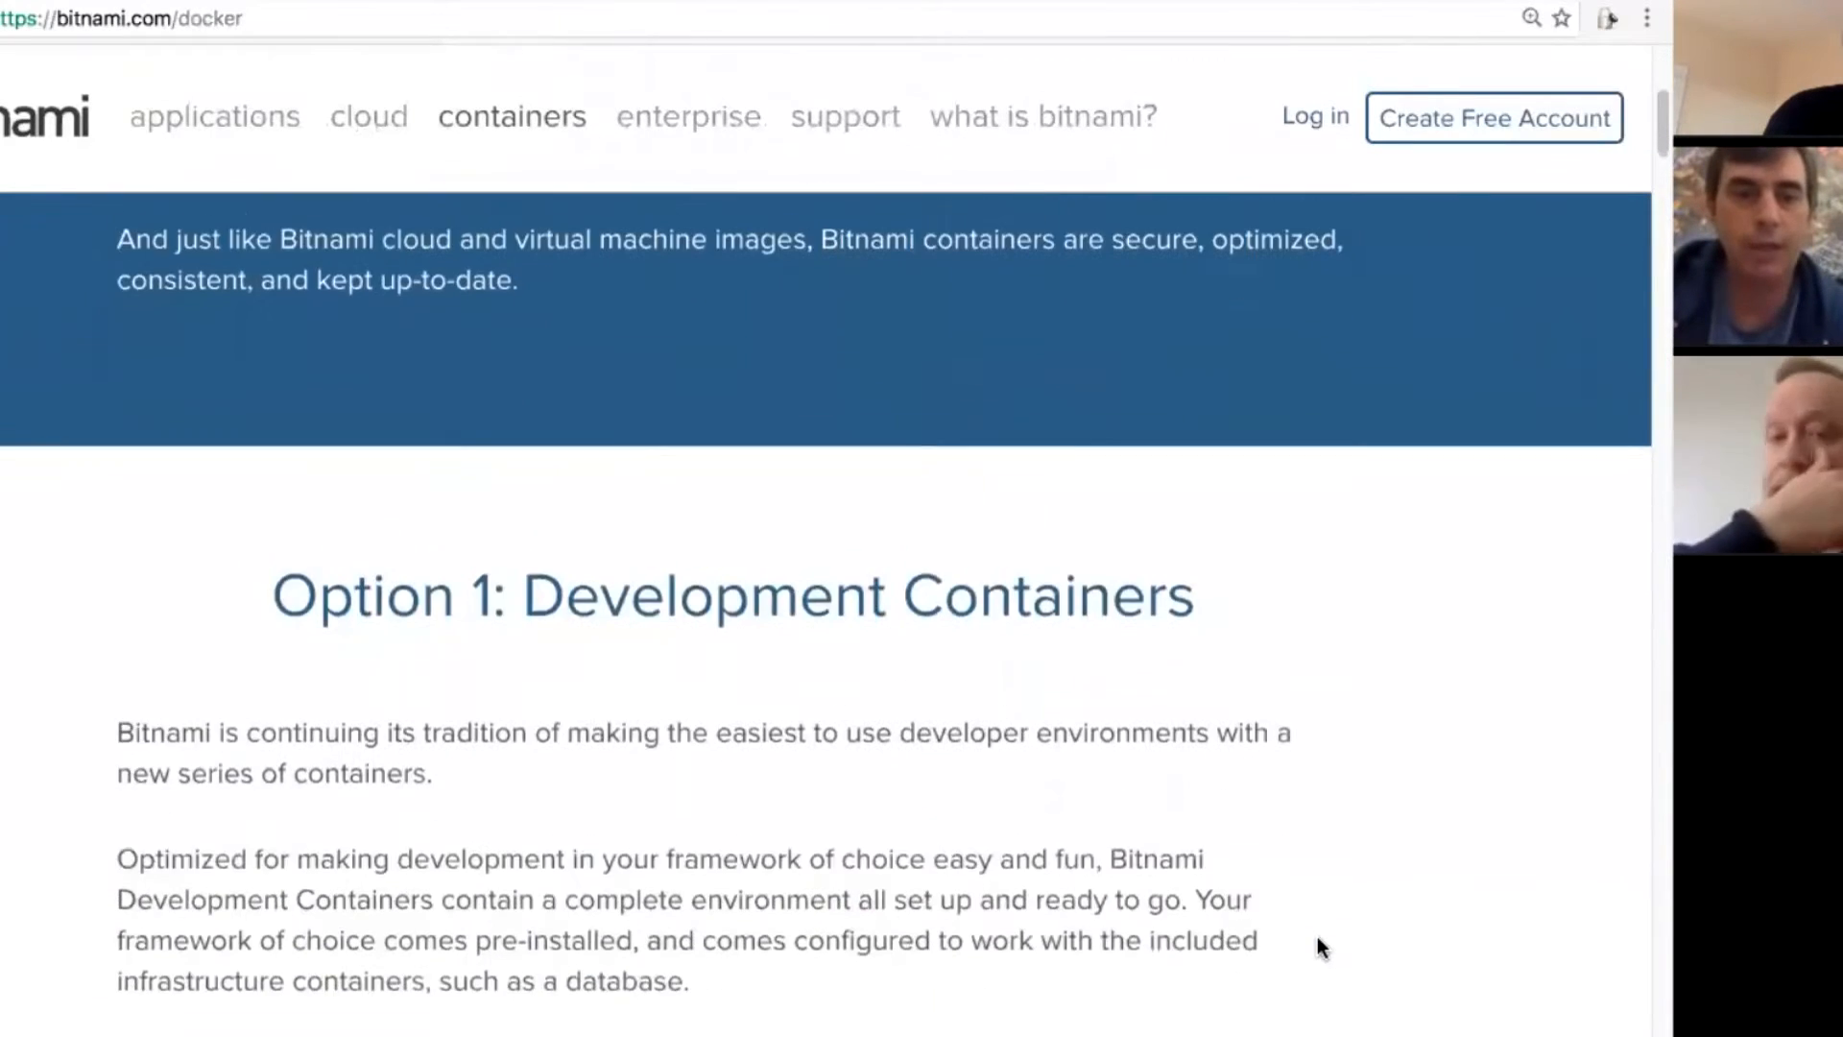
scroll(1318, 936, down, 2)
scroll(1317, 936, down, 1)
scroll(1318, 936, down, 1)
scroll(1318, 937, down, 3)
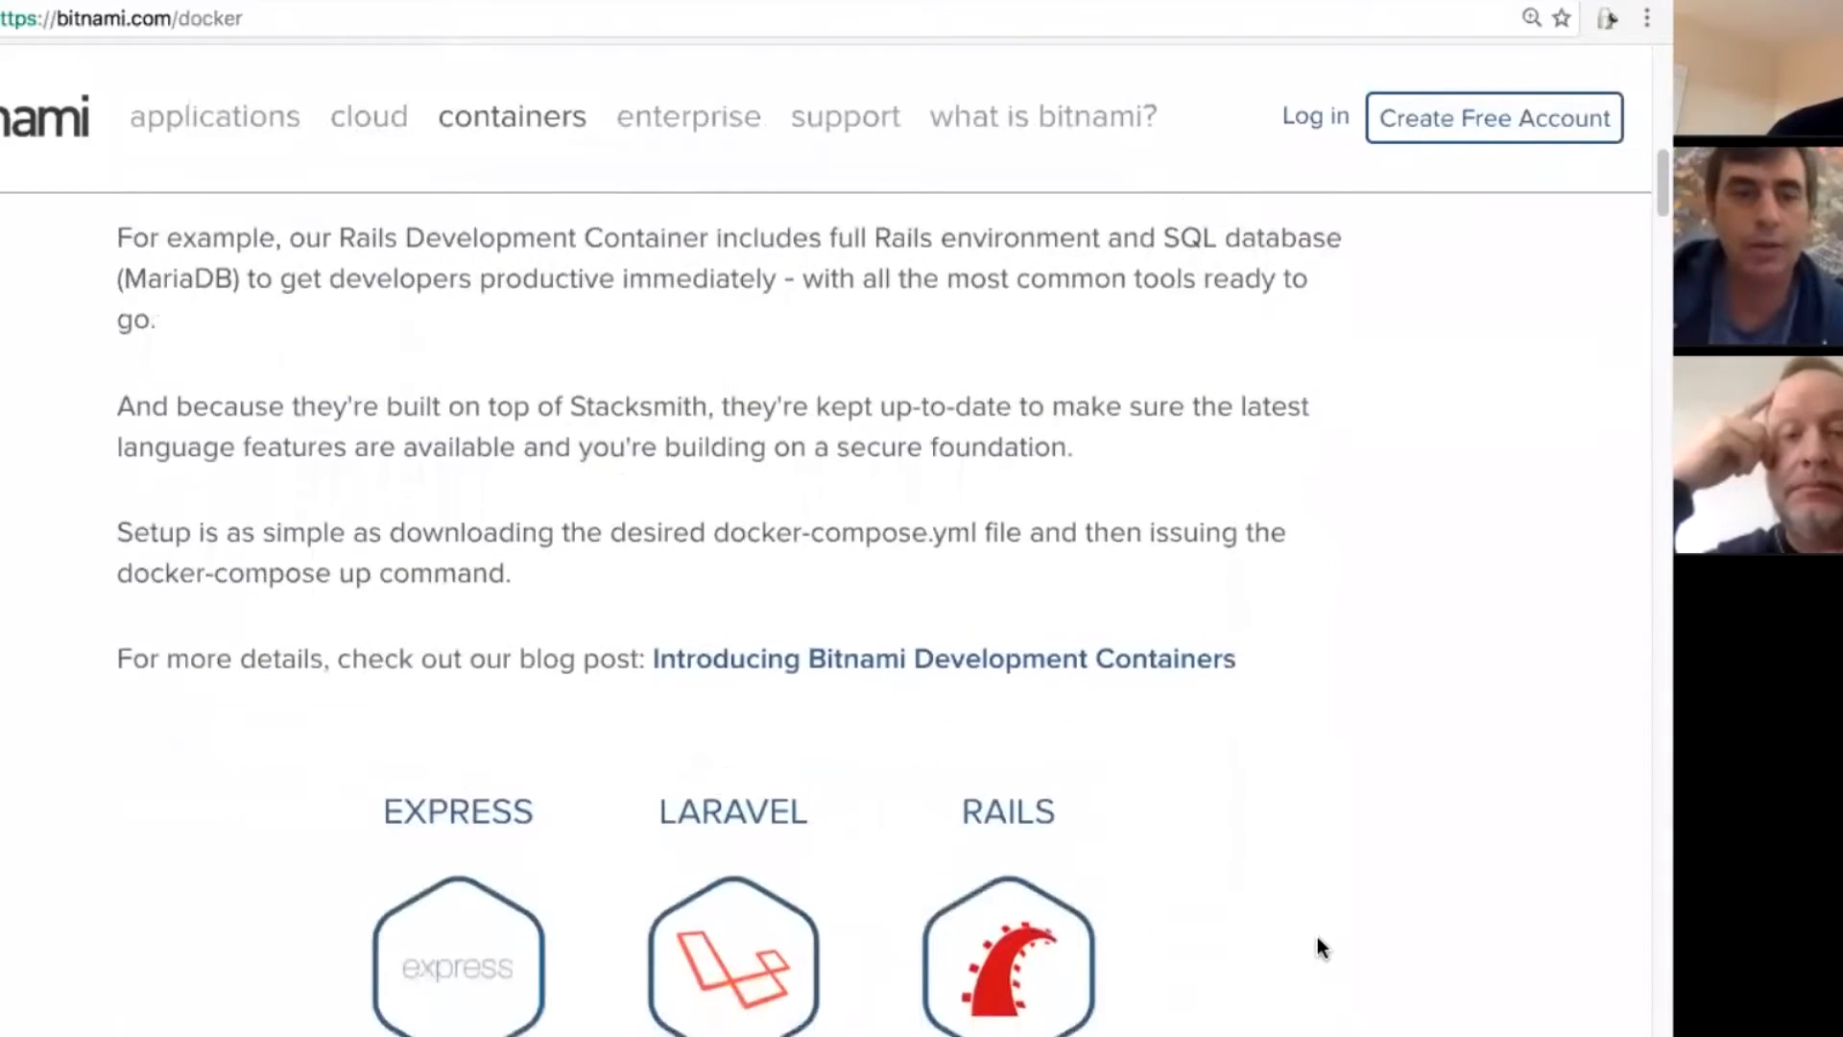
scroll(1318, 937, down, 2)
scroll(1318, 937, down, 2)
scroll(1318, 937, down, 3)
scroll(1317, 936, down, 1)
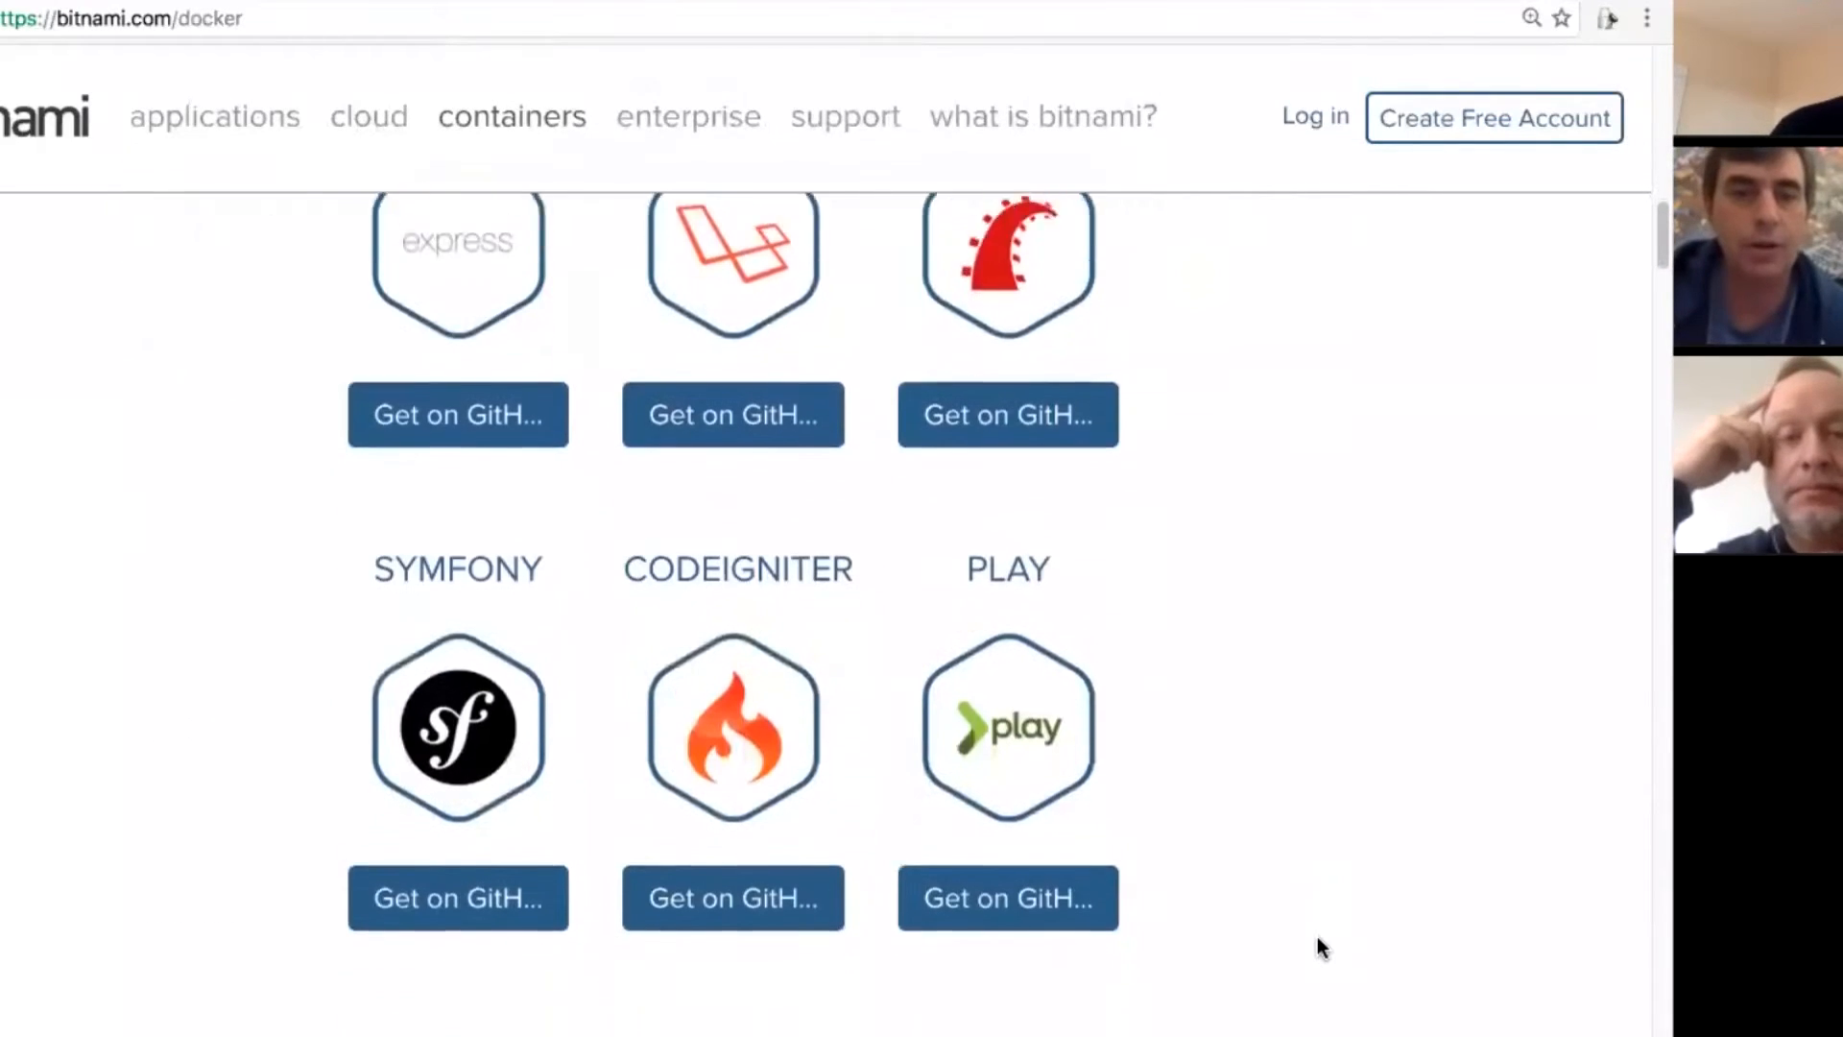
scroll(1317, 937, up, 1)
scroll(1318, 937, up, 2)
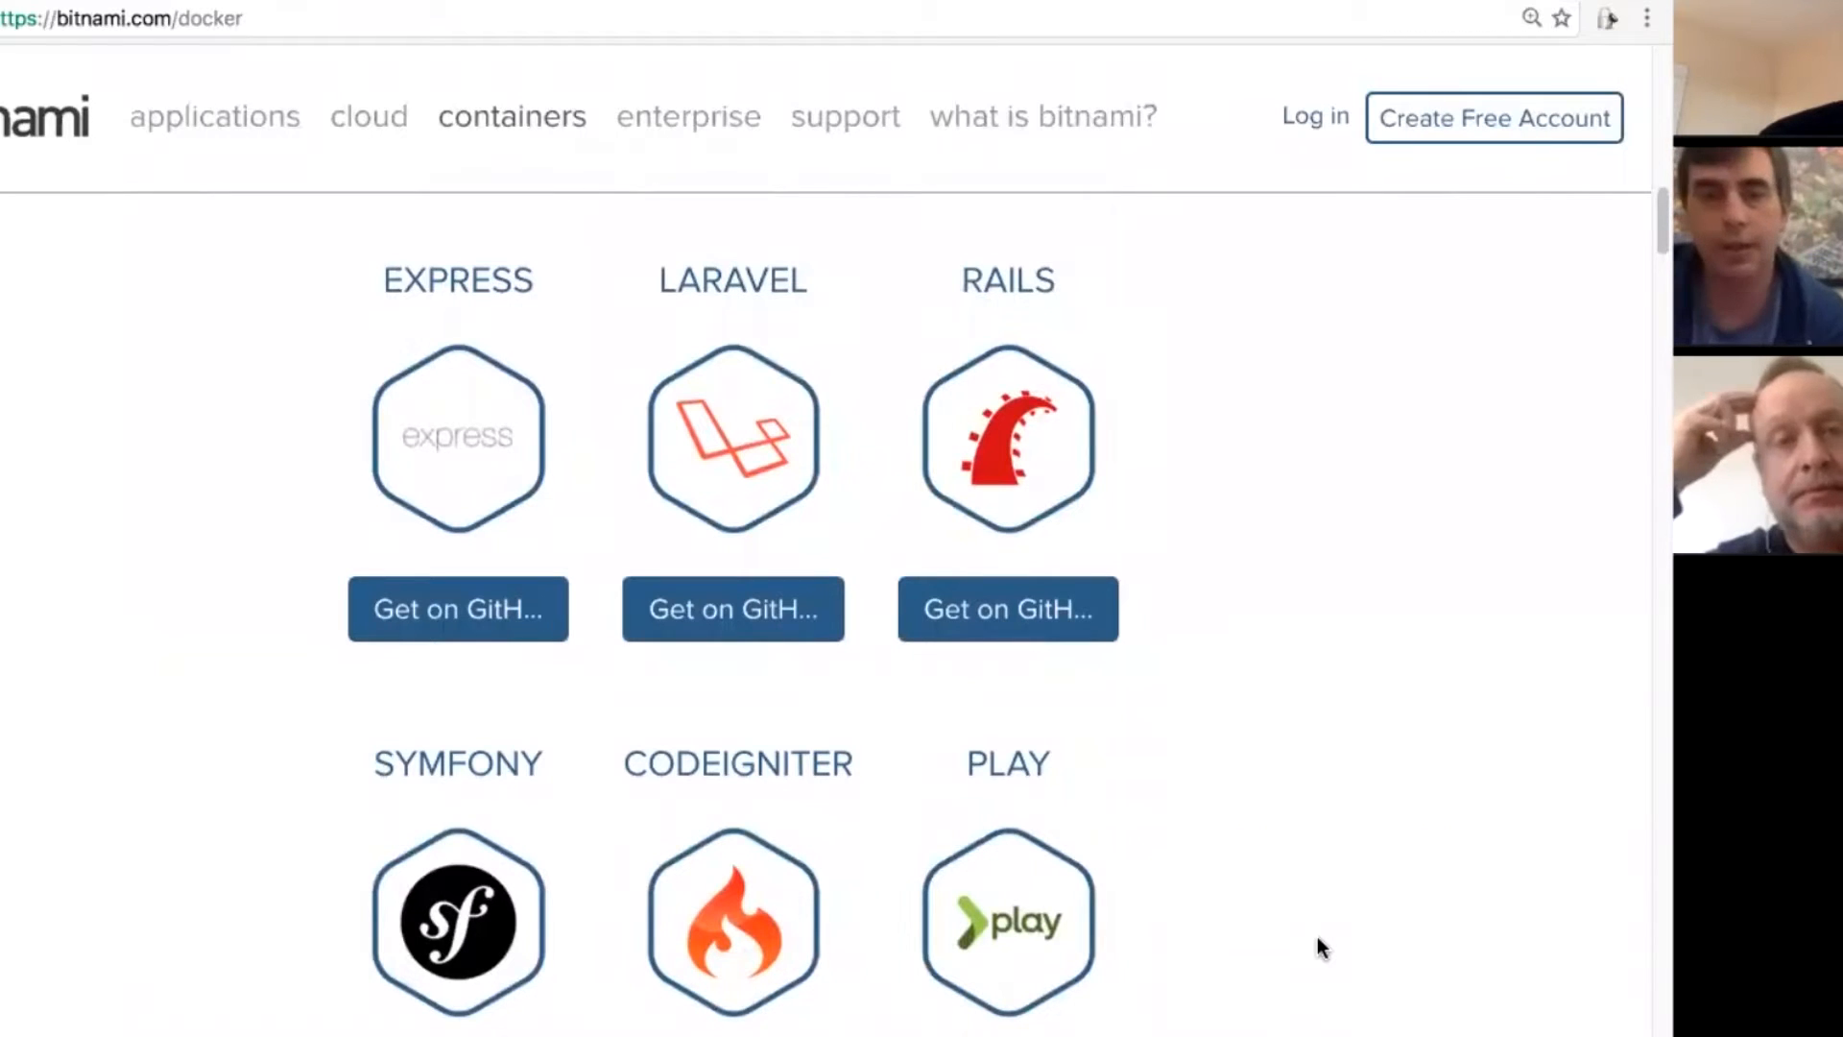
scroll(1318, 937, down, 1)
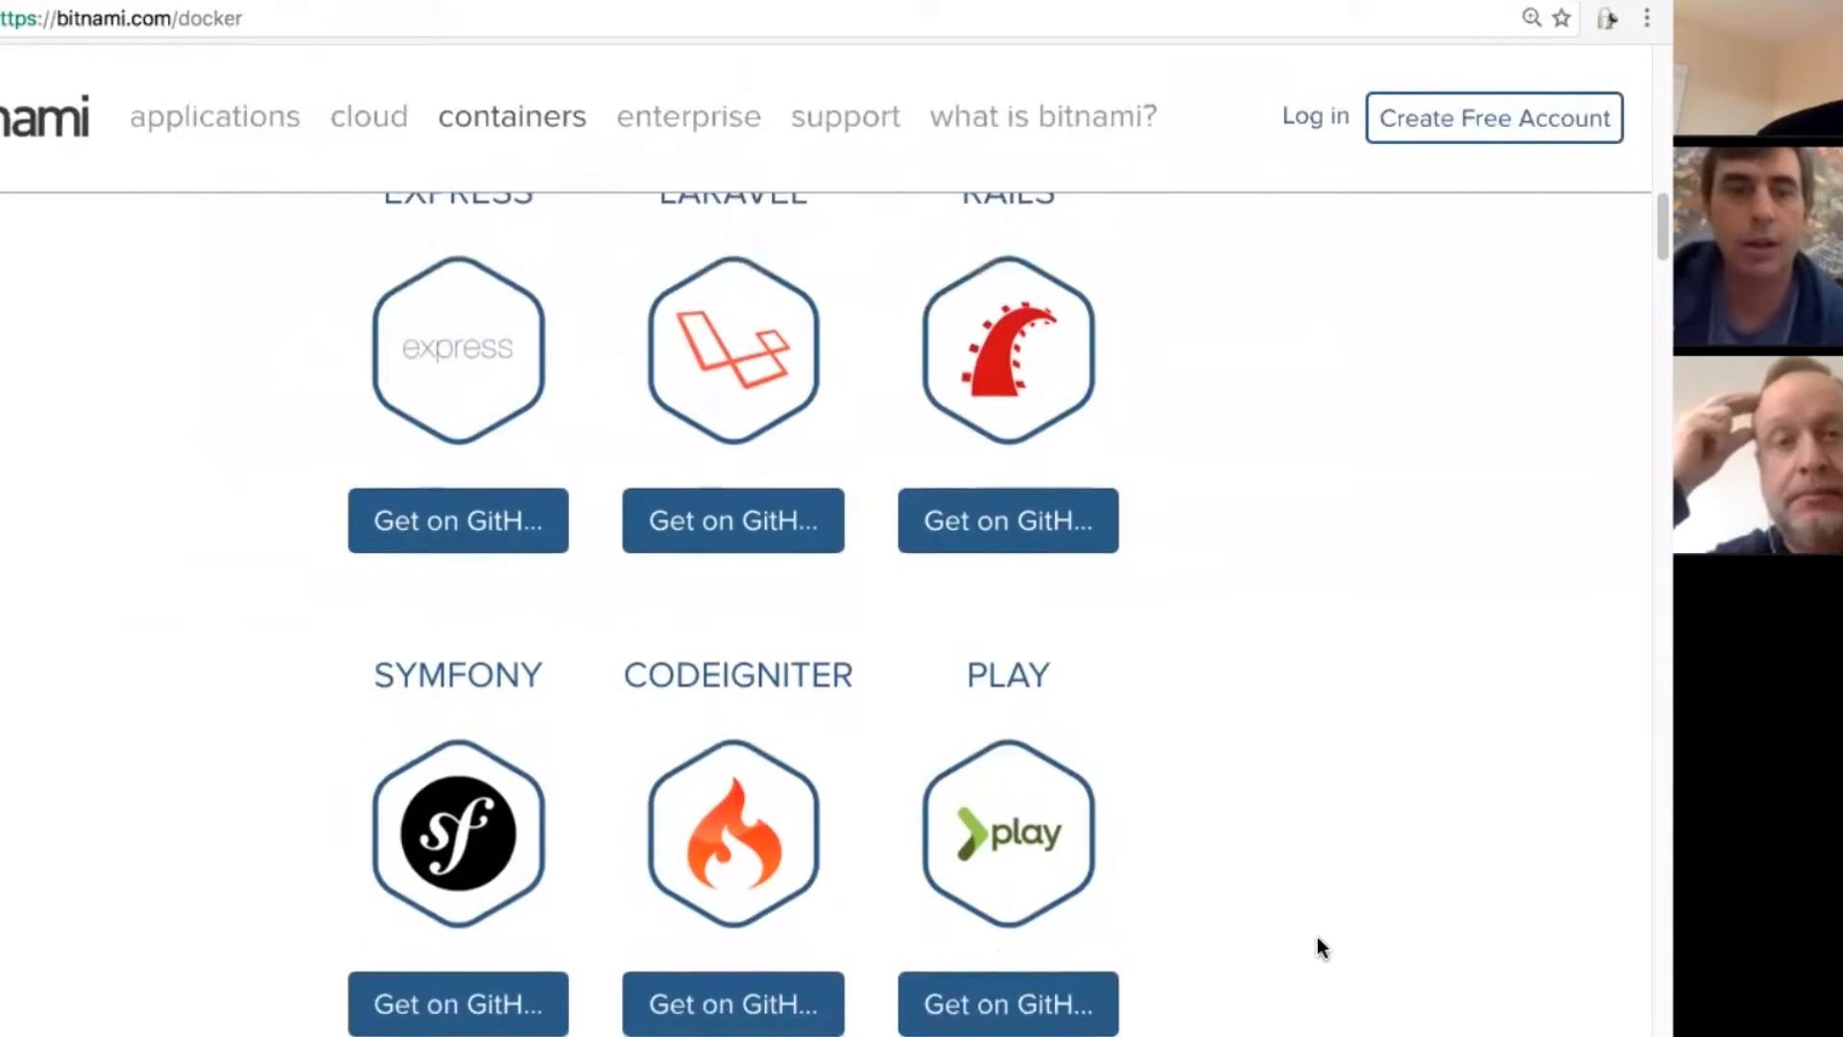
scroll(1317, 937, down, 1)
scroll(1317, 937, down, 1)
scroll(1318, 936, down, 1)
scroll(1317, 937, up, 2)
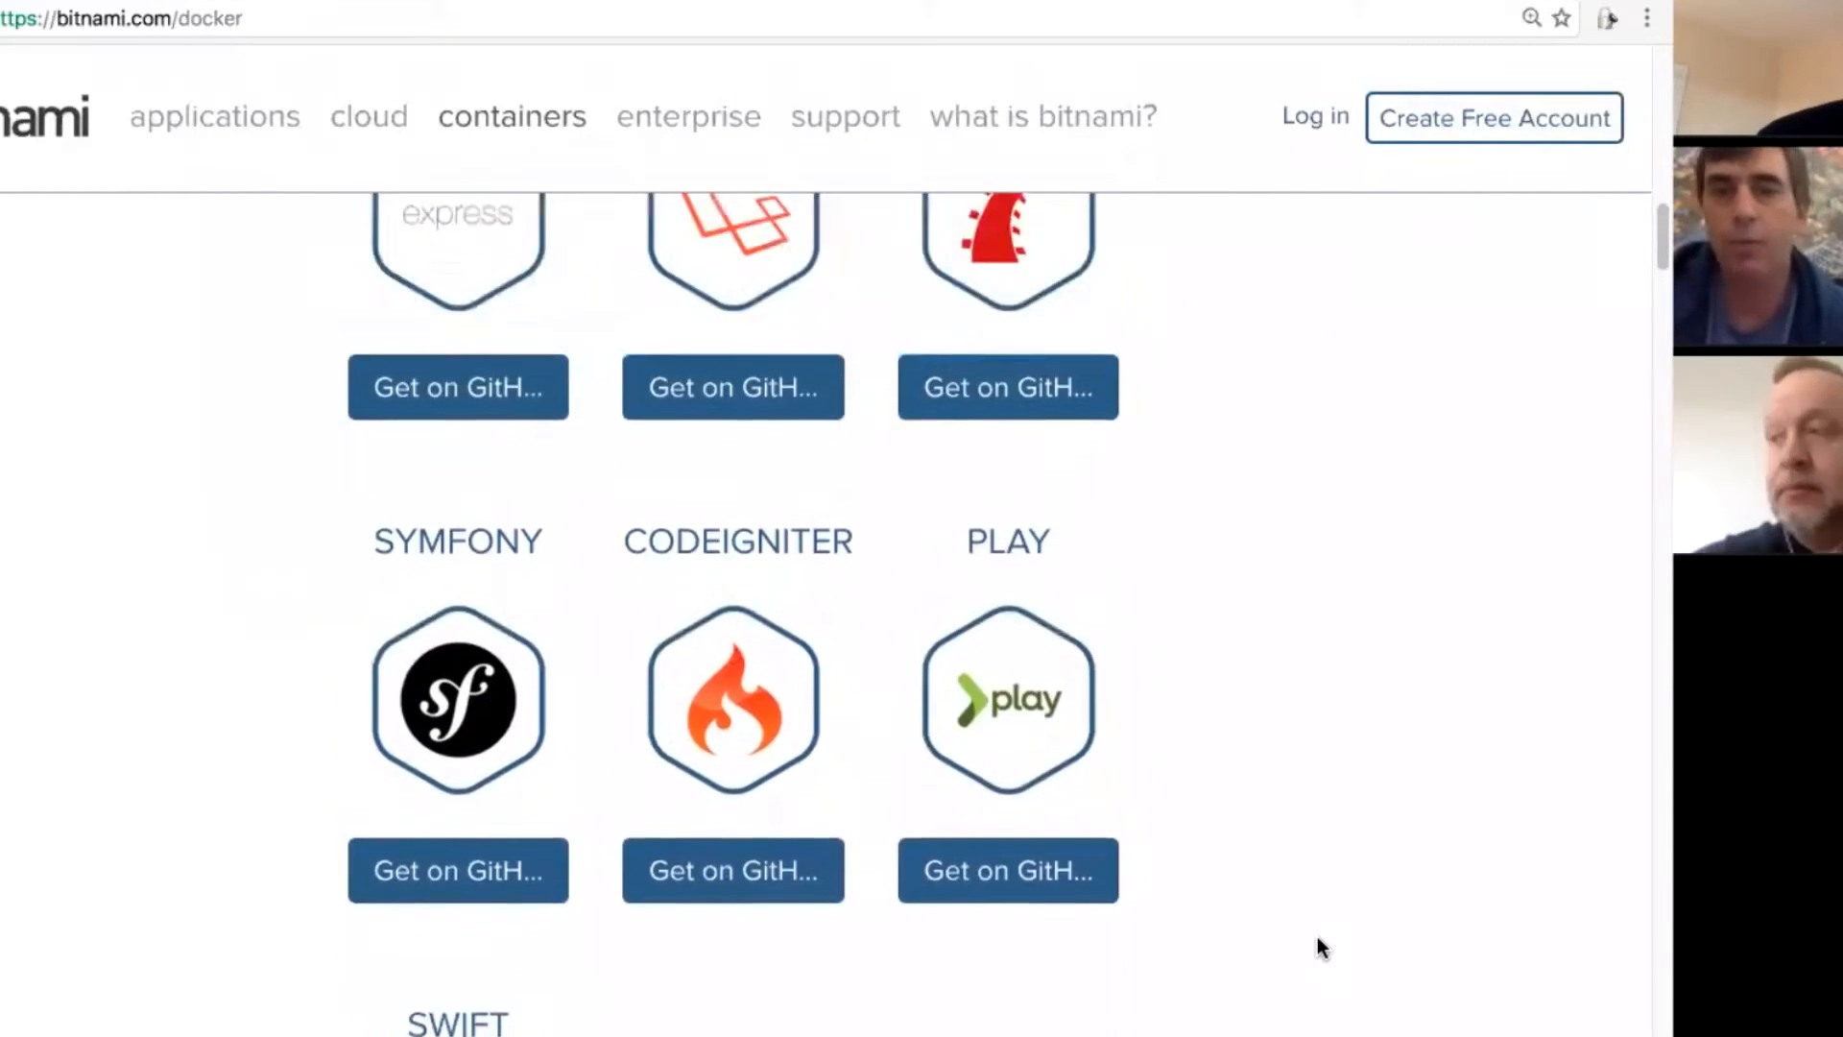
scroll(1318, 936, up, 1)
scroll(1318, 936, up, 1)
scroll(1318, 937, up, 1)
scroll(1317, 937, up, 1)
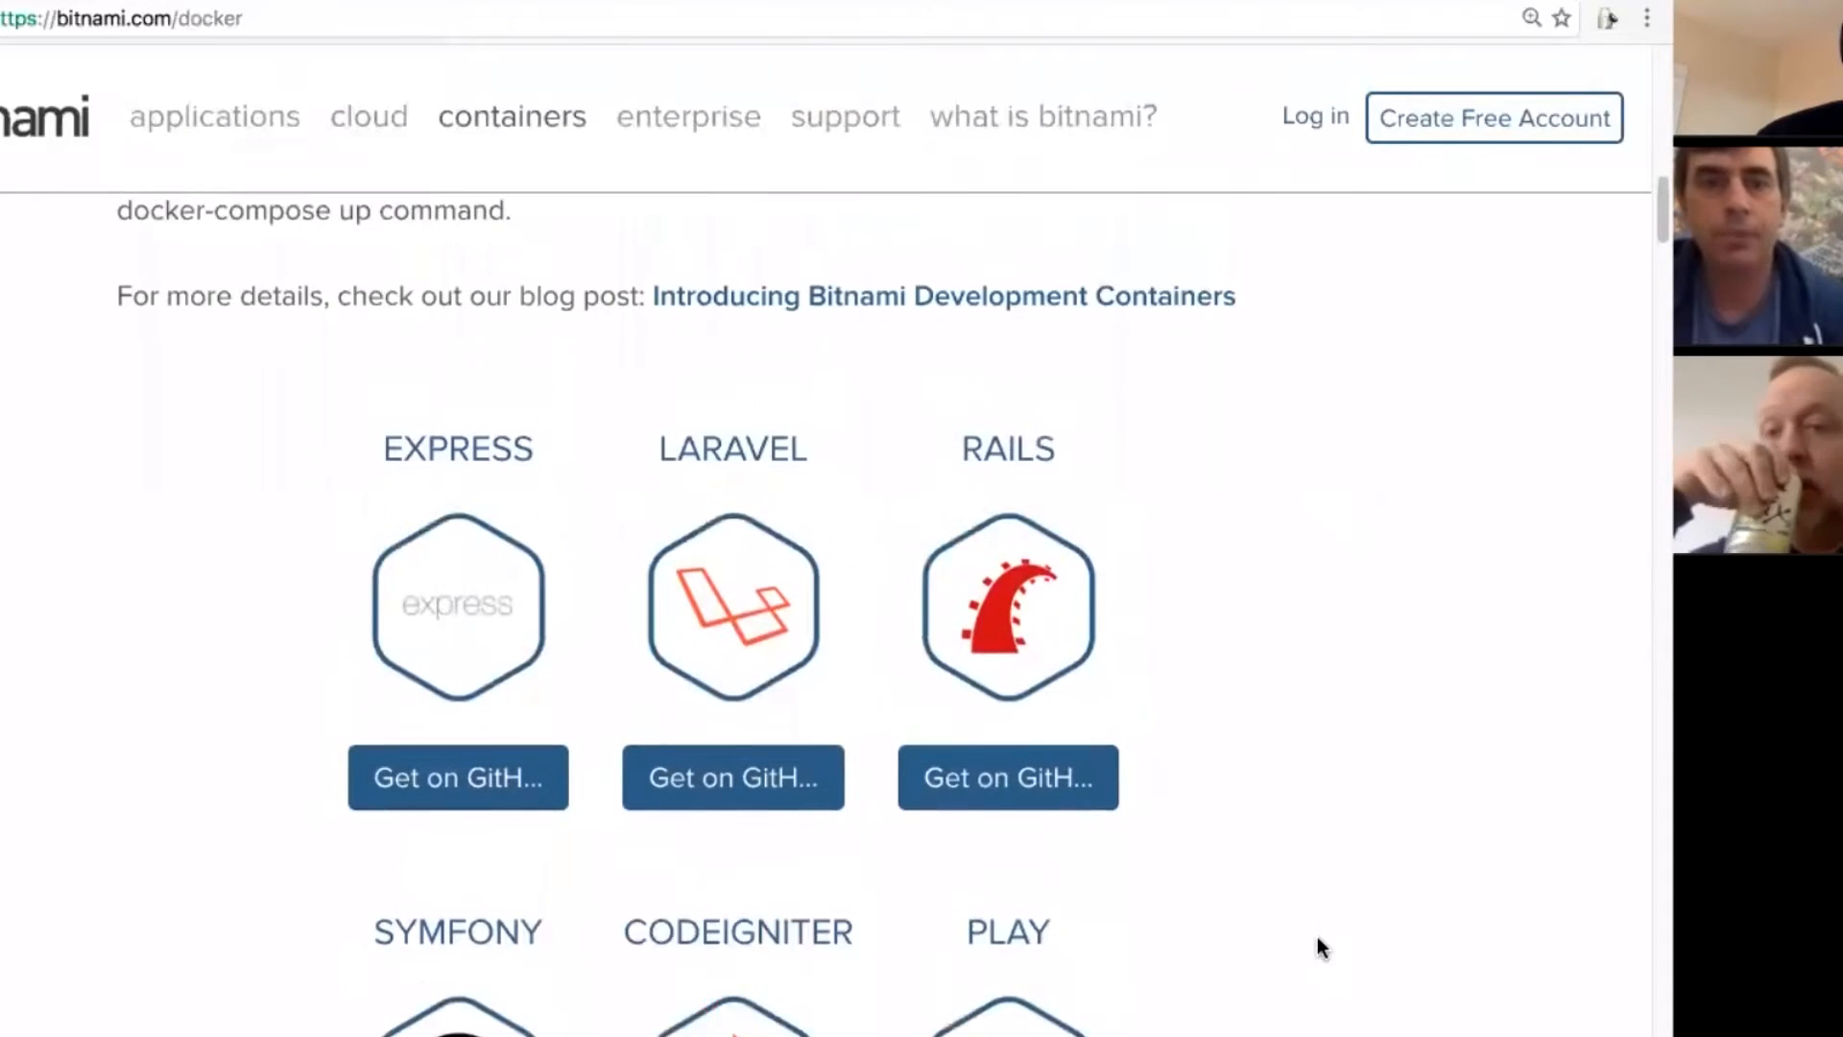
scroll(1318, 936, up, 1)
scroll(1318, 936, down, 1)
scroll(1318, 937, down, 1)
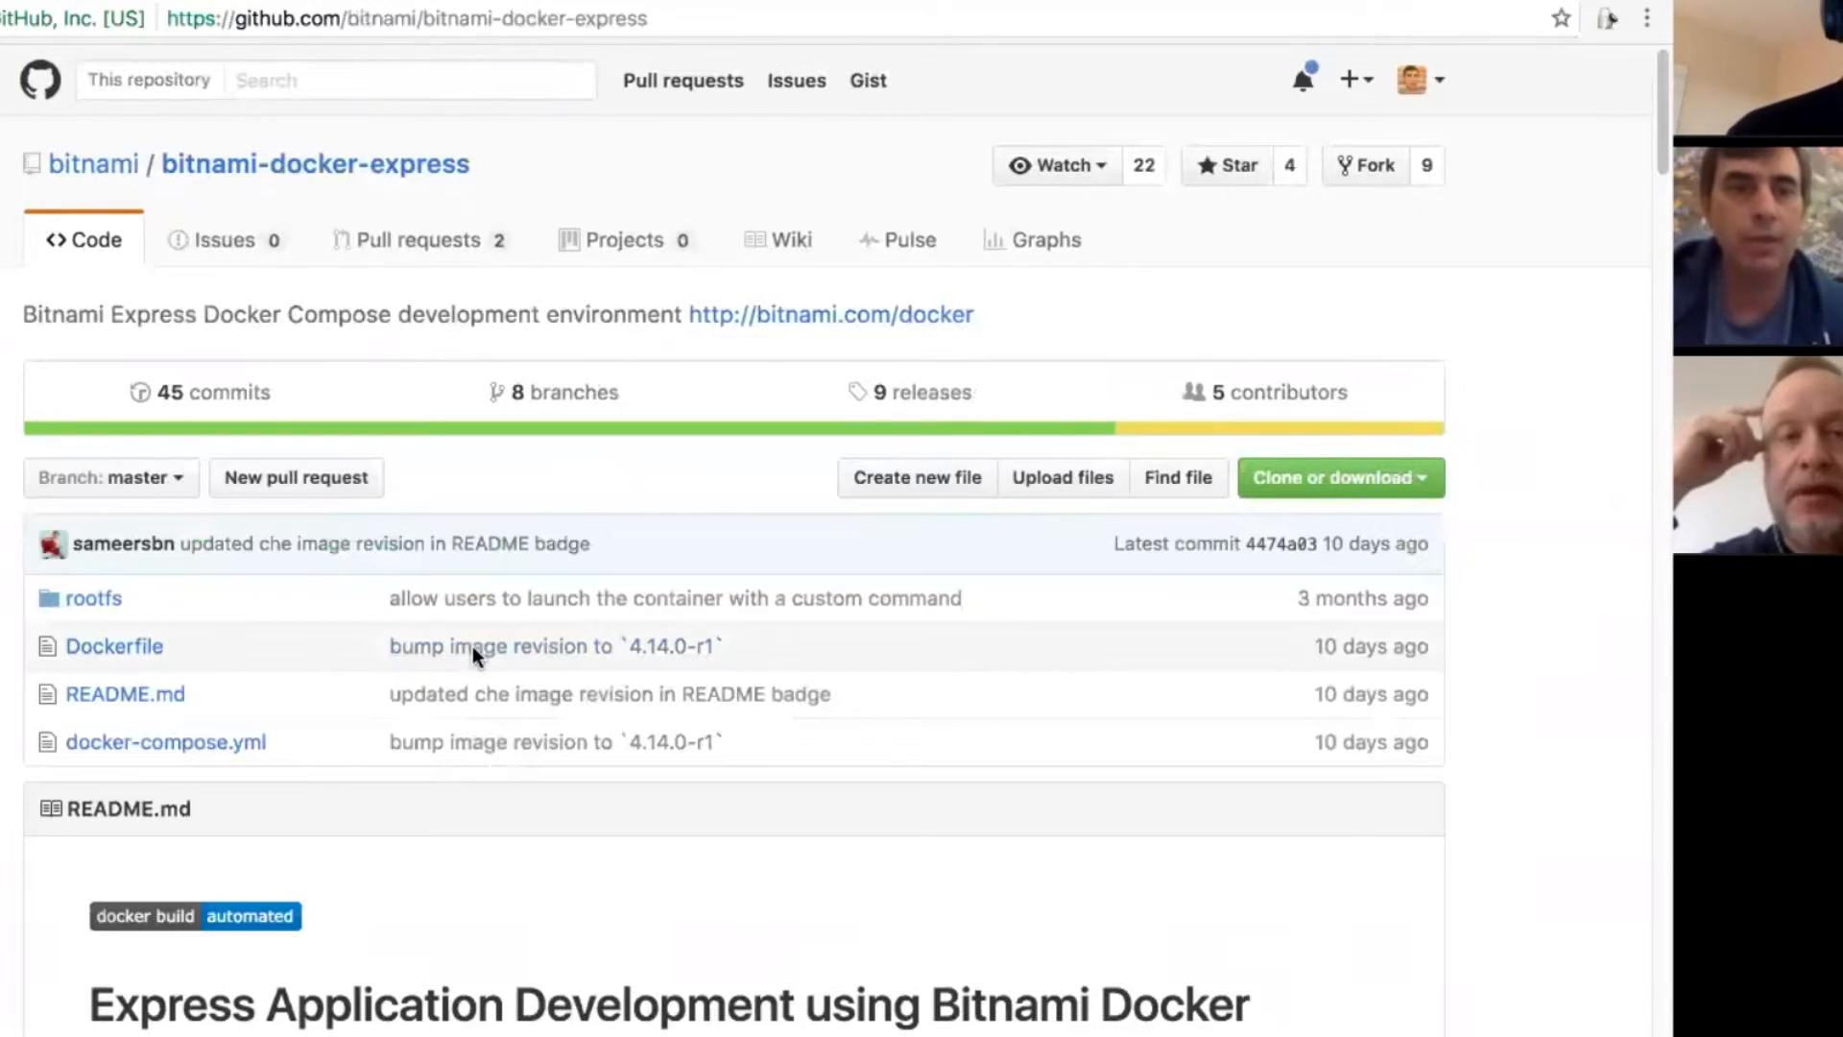
scroll(553, 916, down, 2)
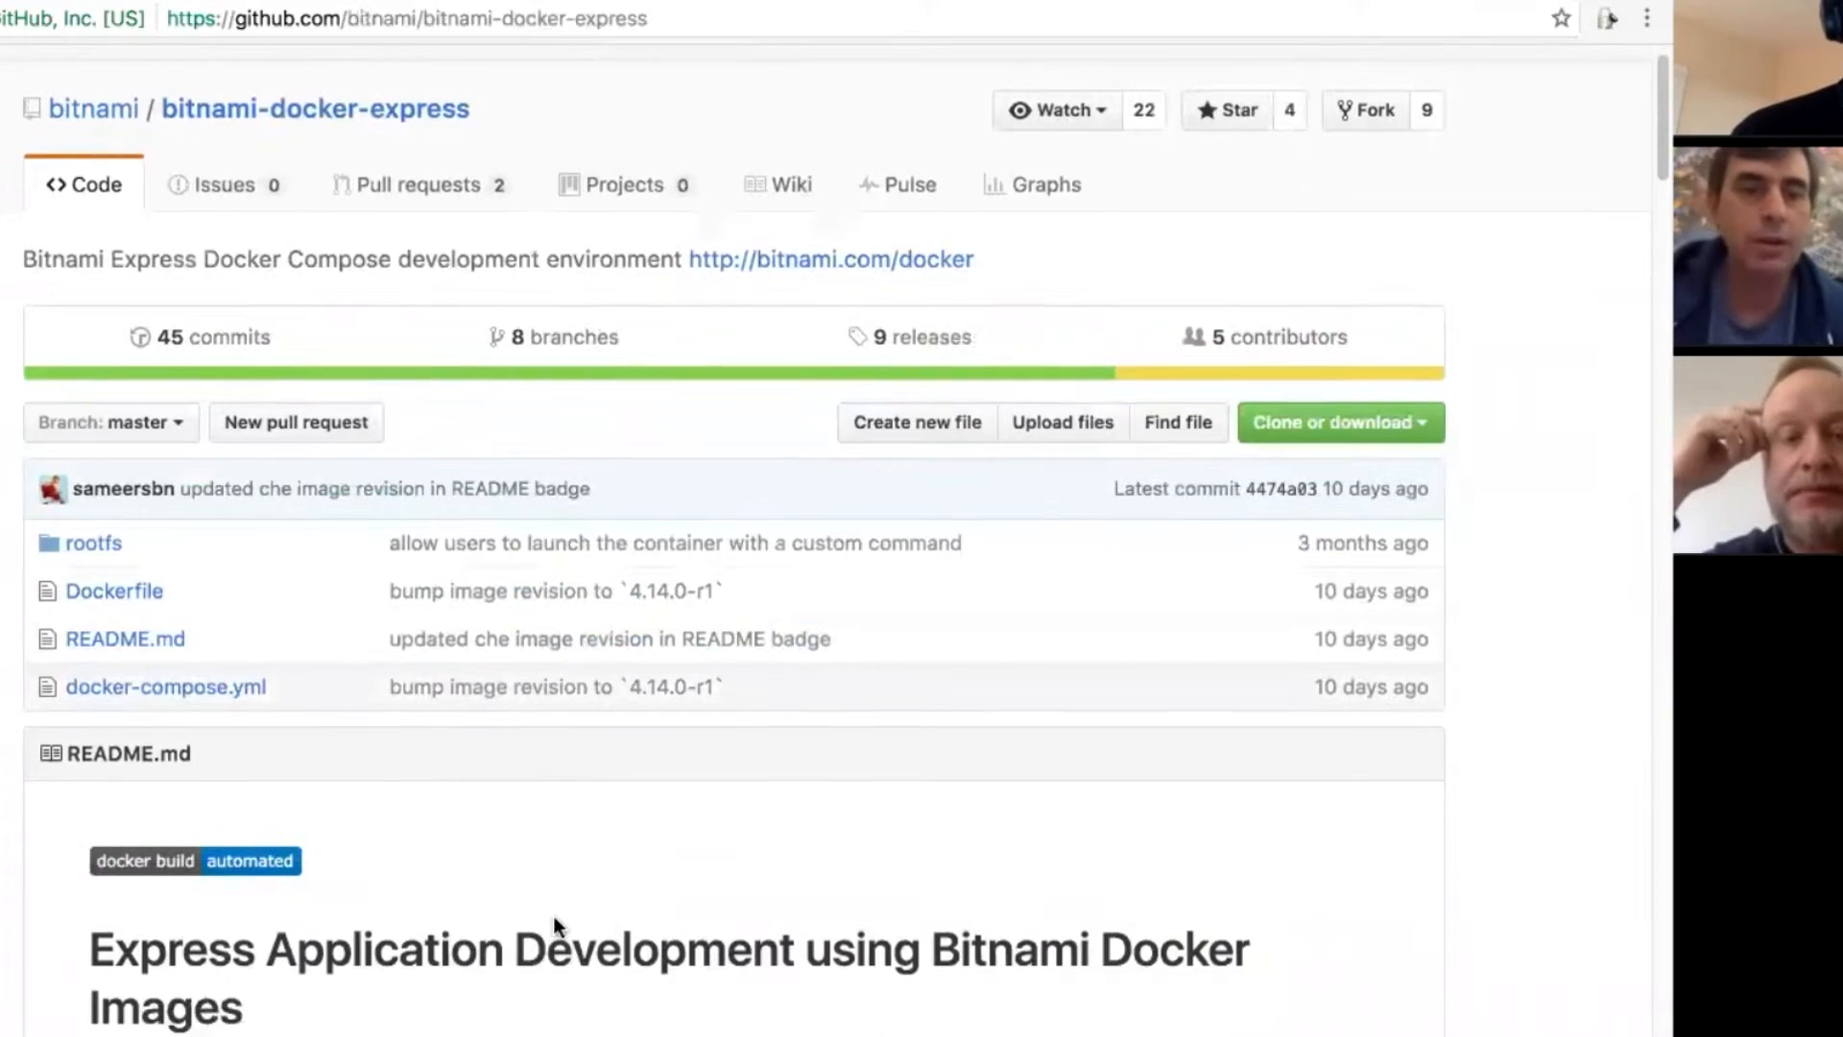
scroll(553, 916, down, 2)
scroll(552, 915, down, 2)
scroll(553, 917, down, 2)
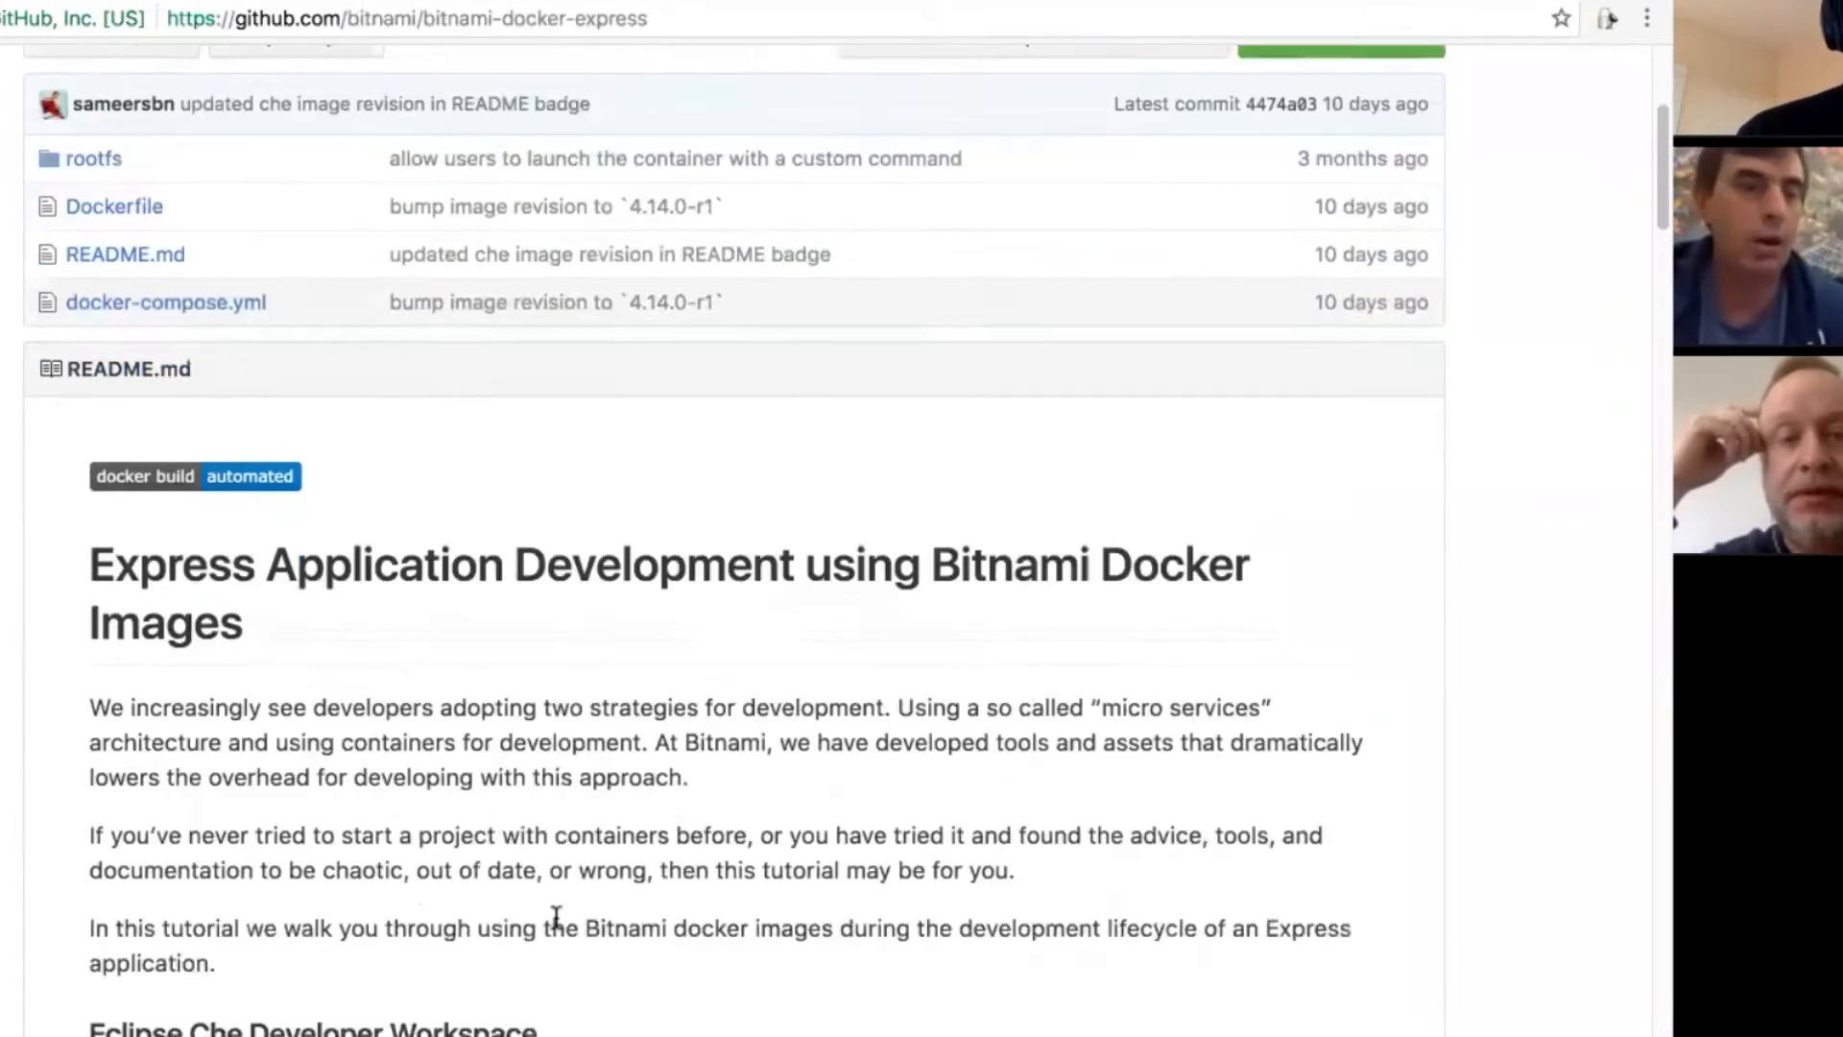
scroll(554, 917, down, 3)
scroll(554, 916, down, 2)
scroll(553, 916, down, 3)
scroll(553, 915, down, 3)
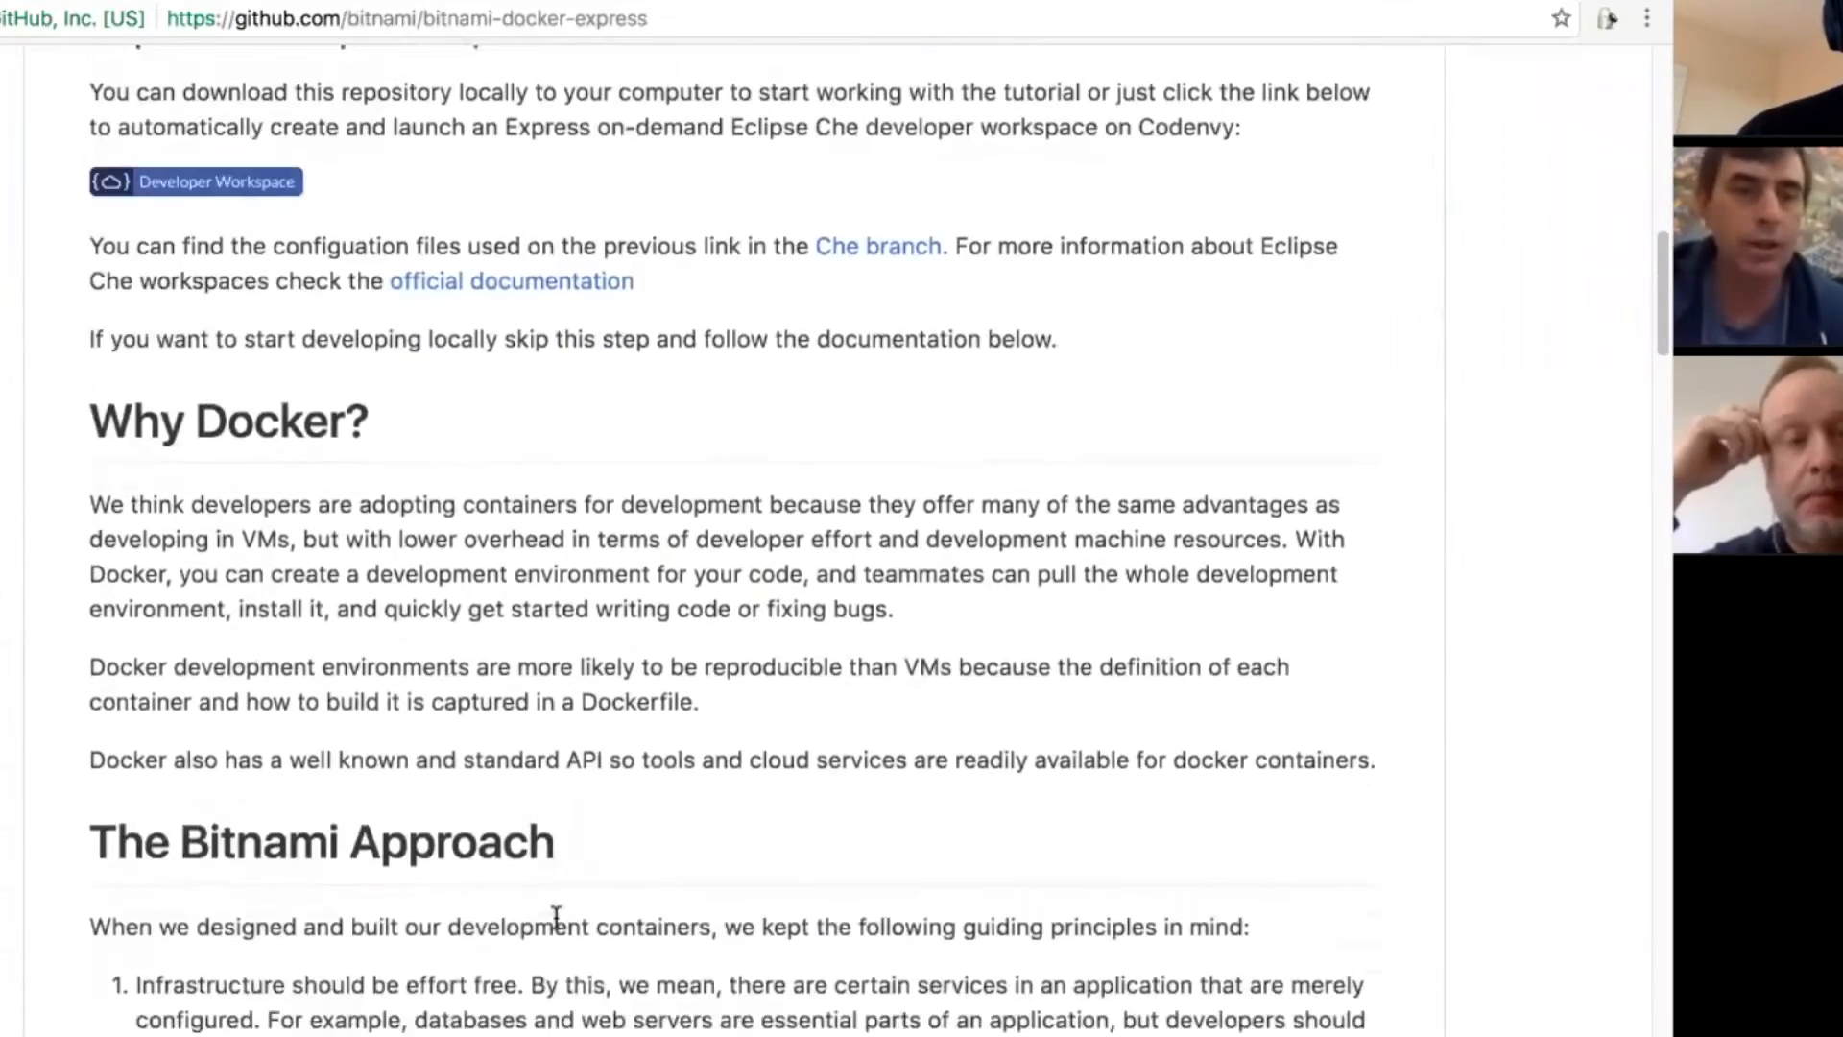
scroll(553, 915, up, 1)
scroll(553, 917, up, 2)
scroll(553, 916, up, 1)
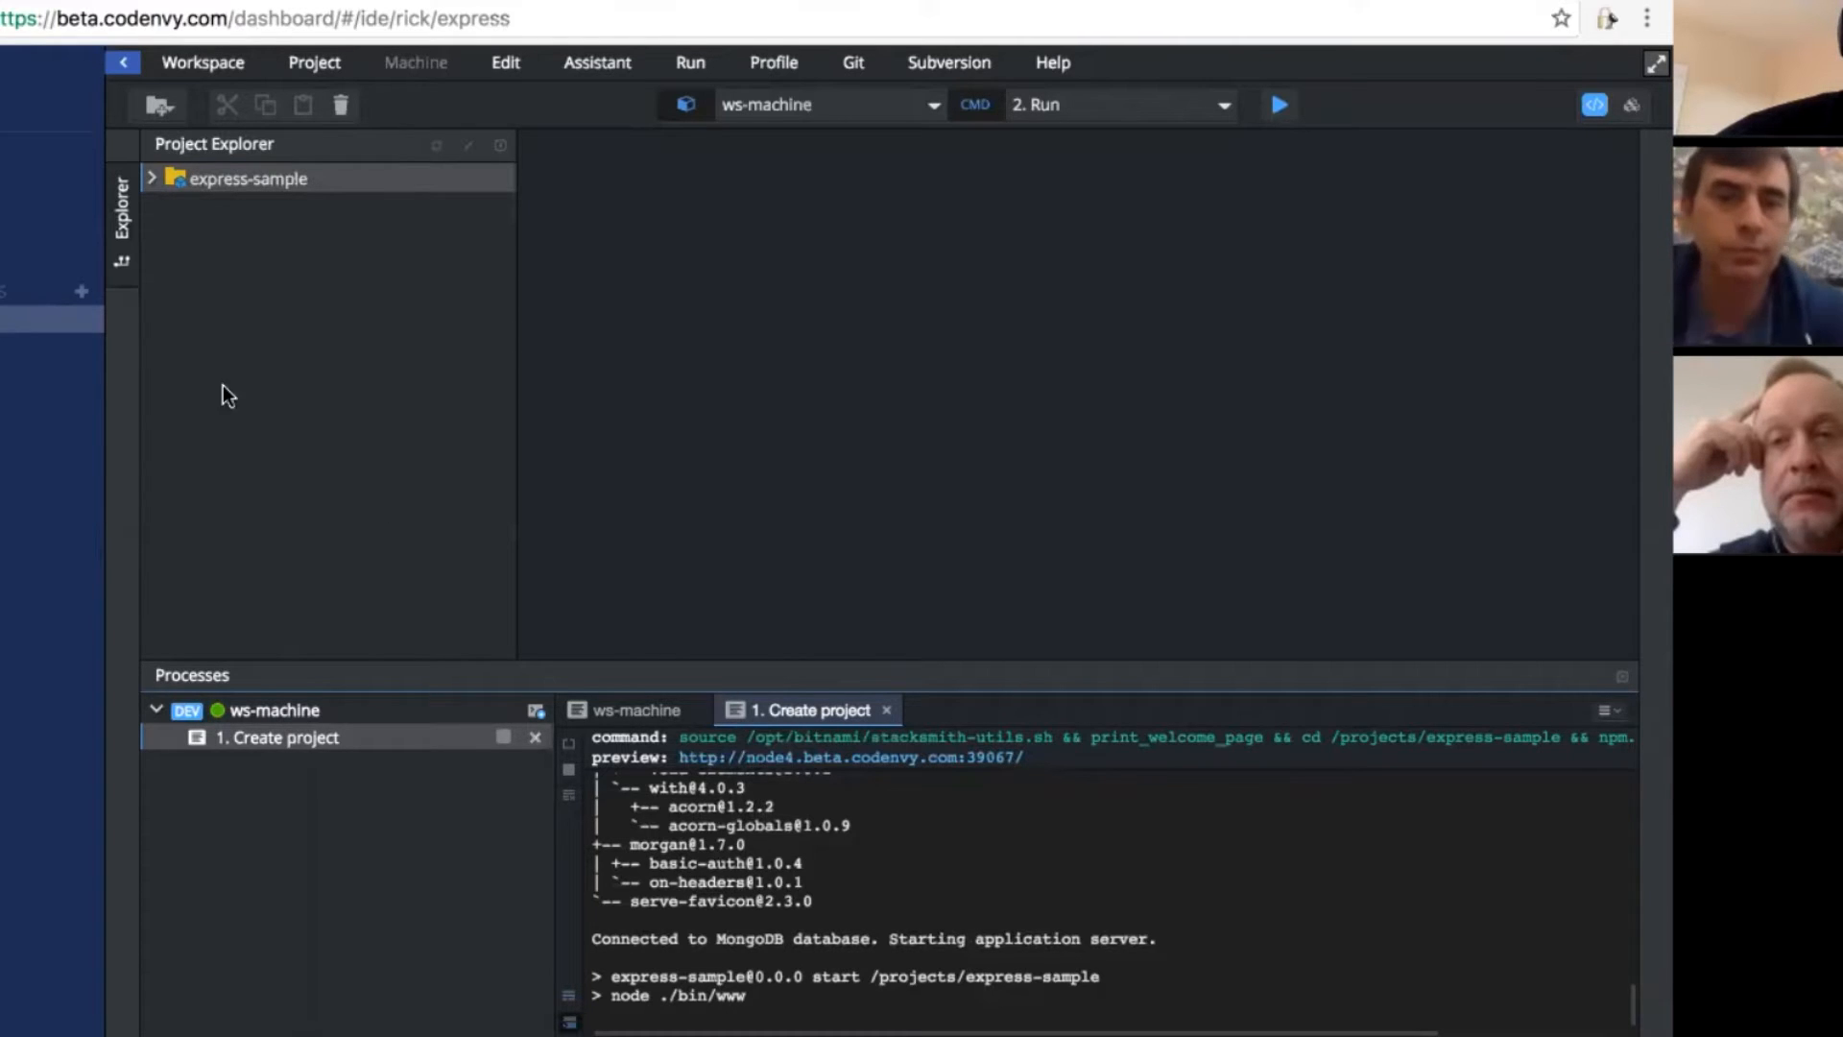
Open the running Express sample's preview URL in the browser
click(844, 759)
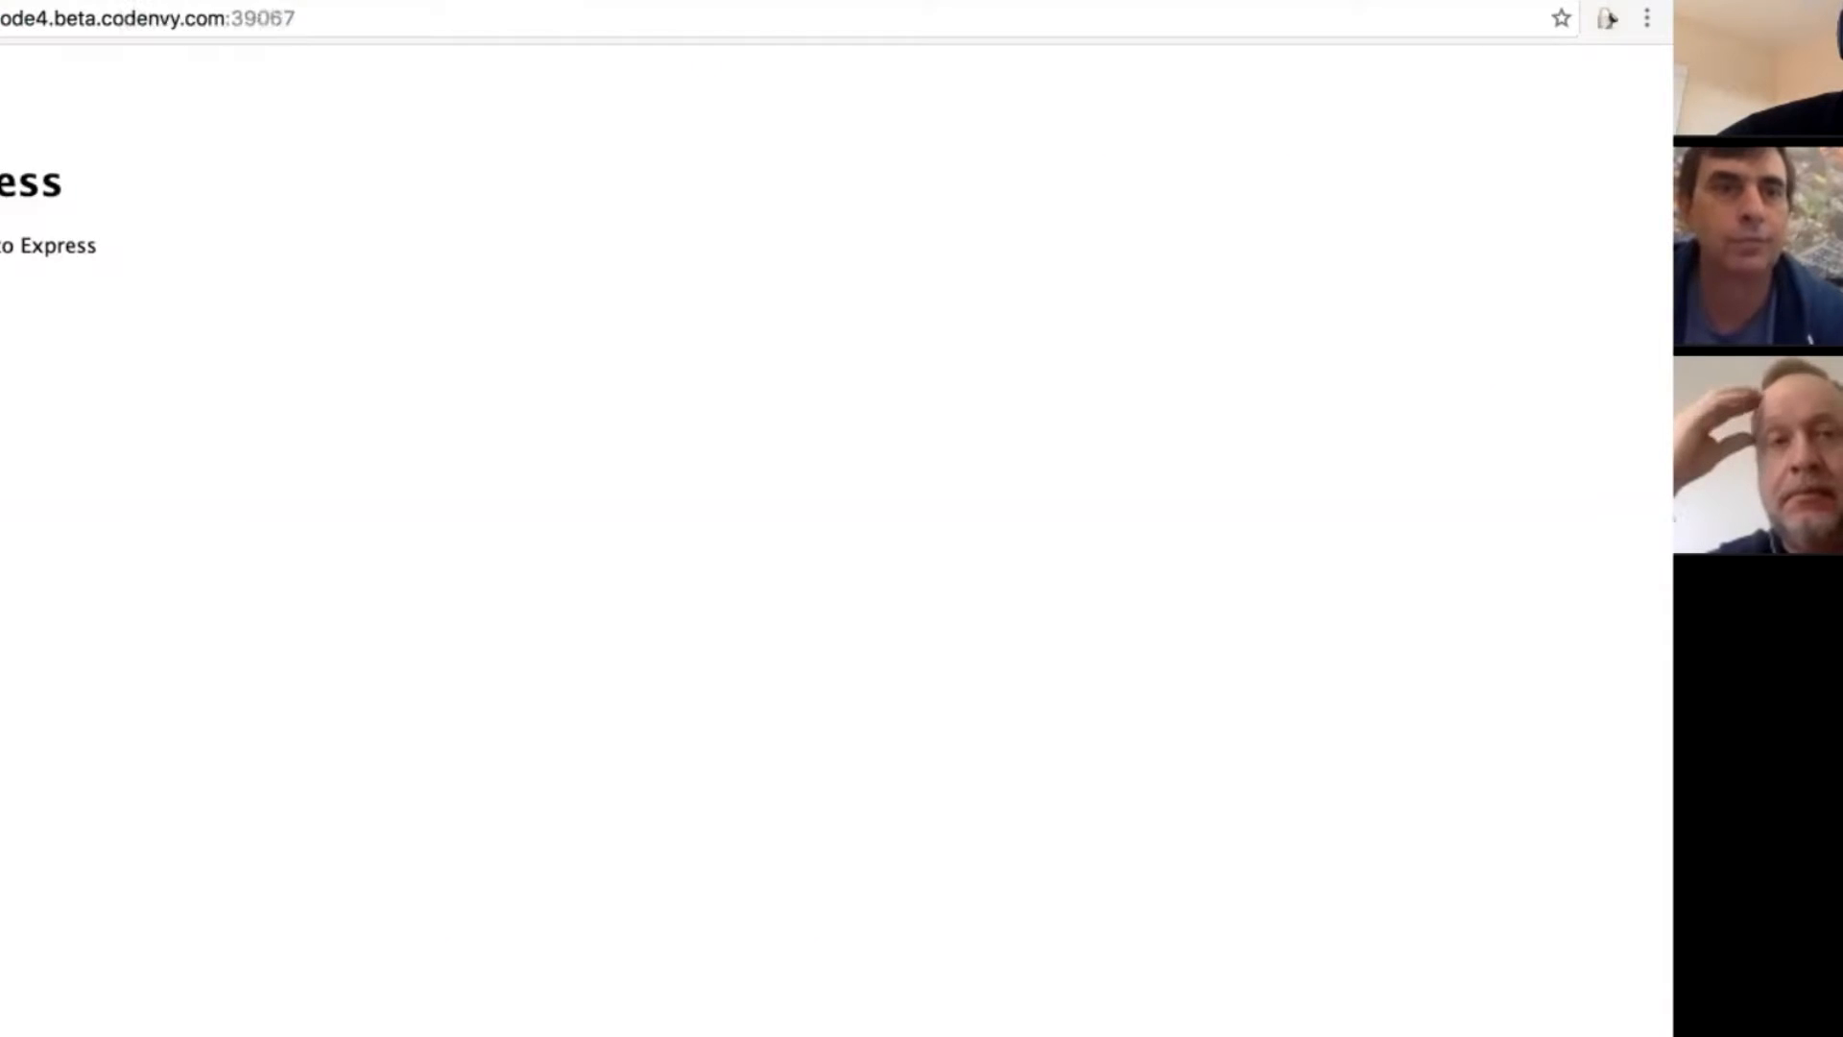
Return to the IDE and open layout.jade from express-sample/views in the editor
key(ctrl+shift+Tab)
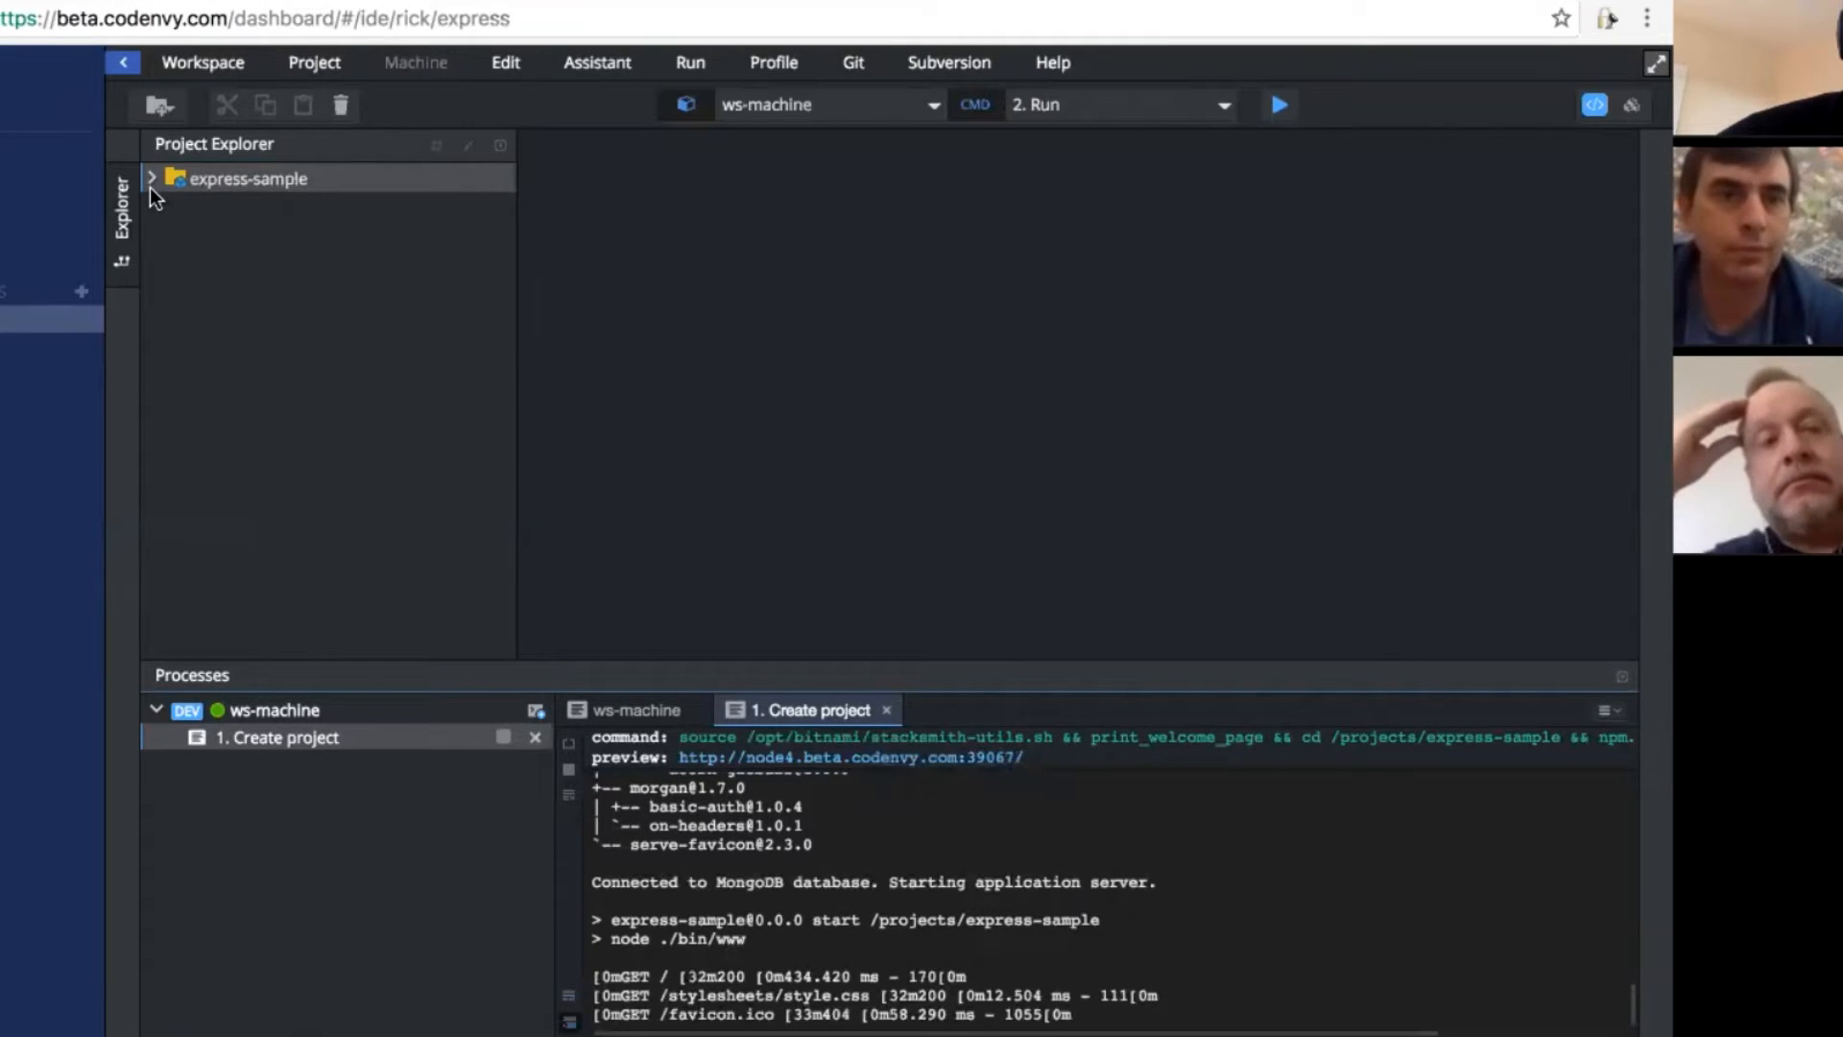
click(150, 179)
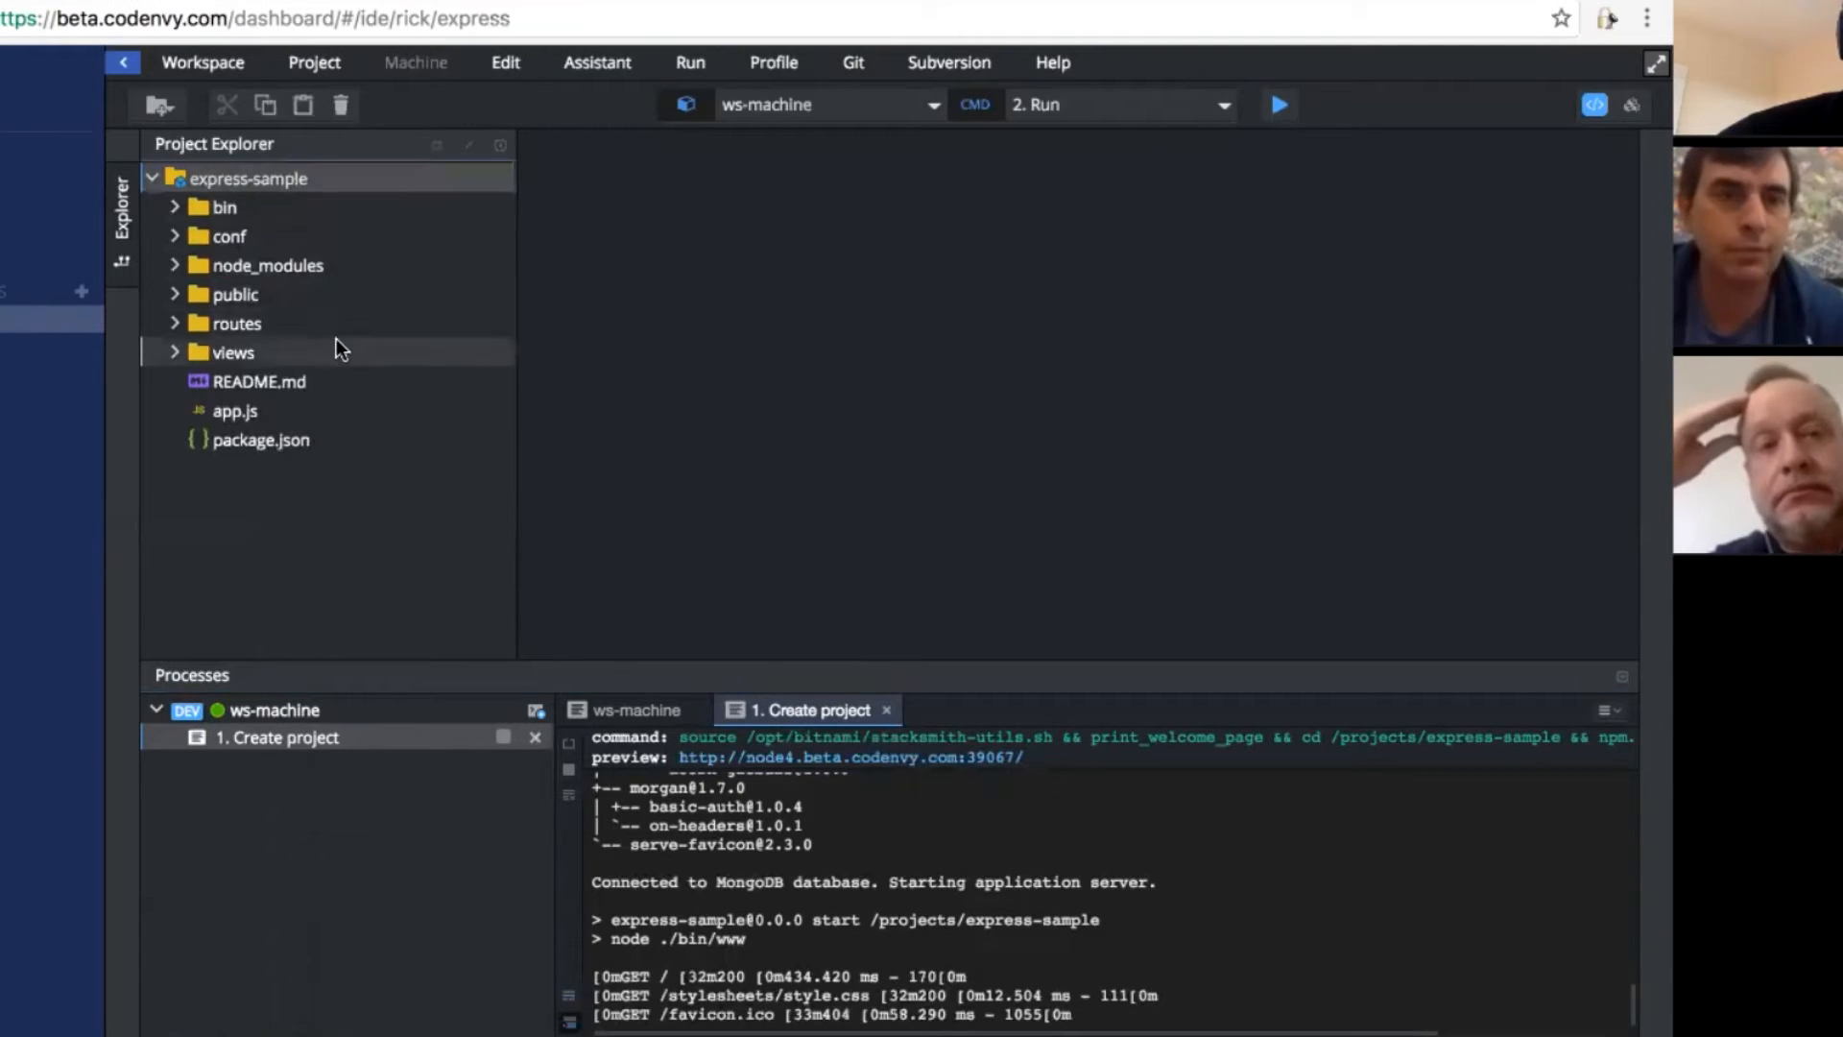
click(171, 353)
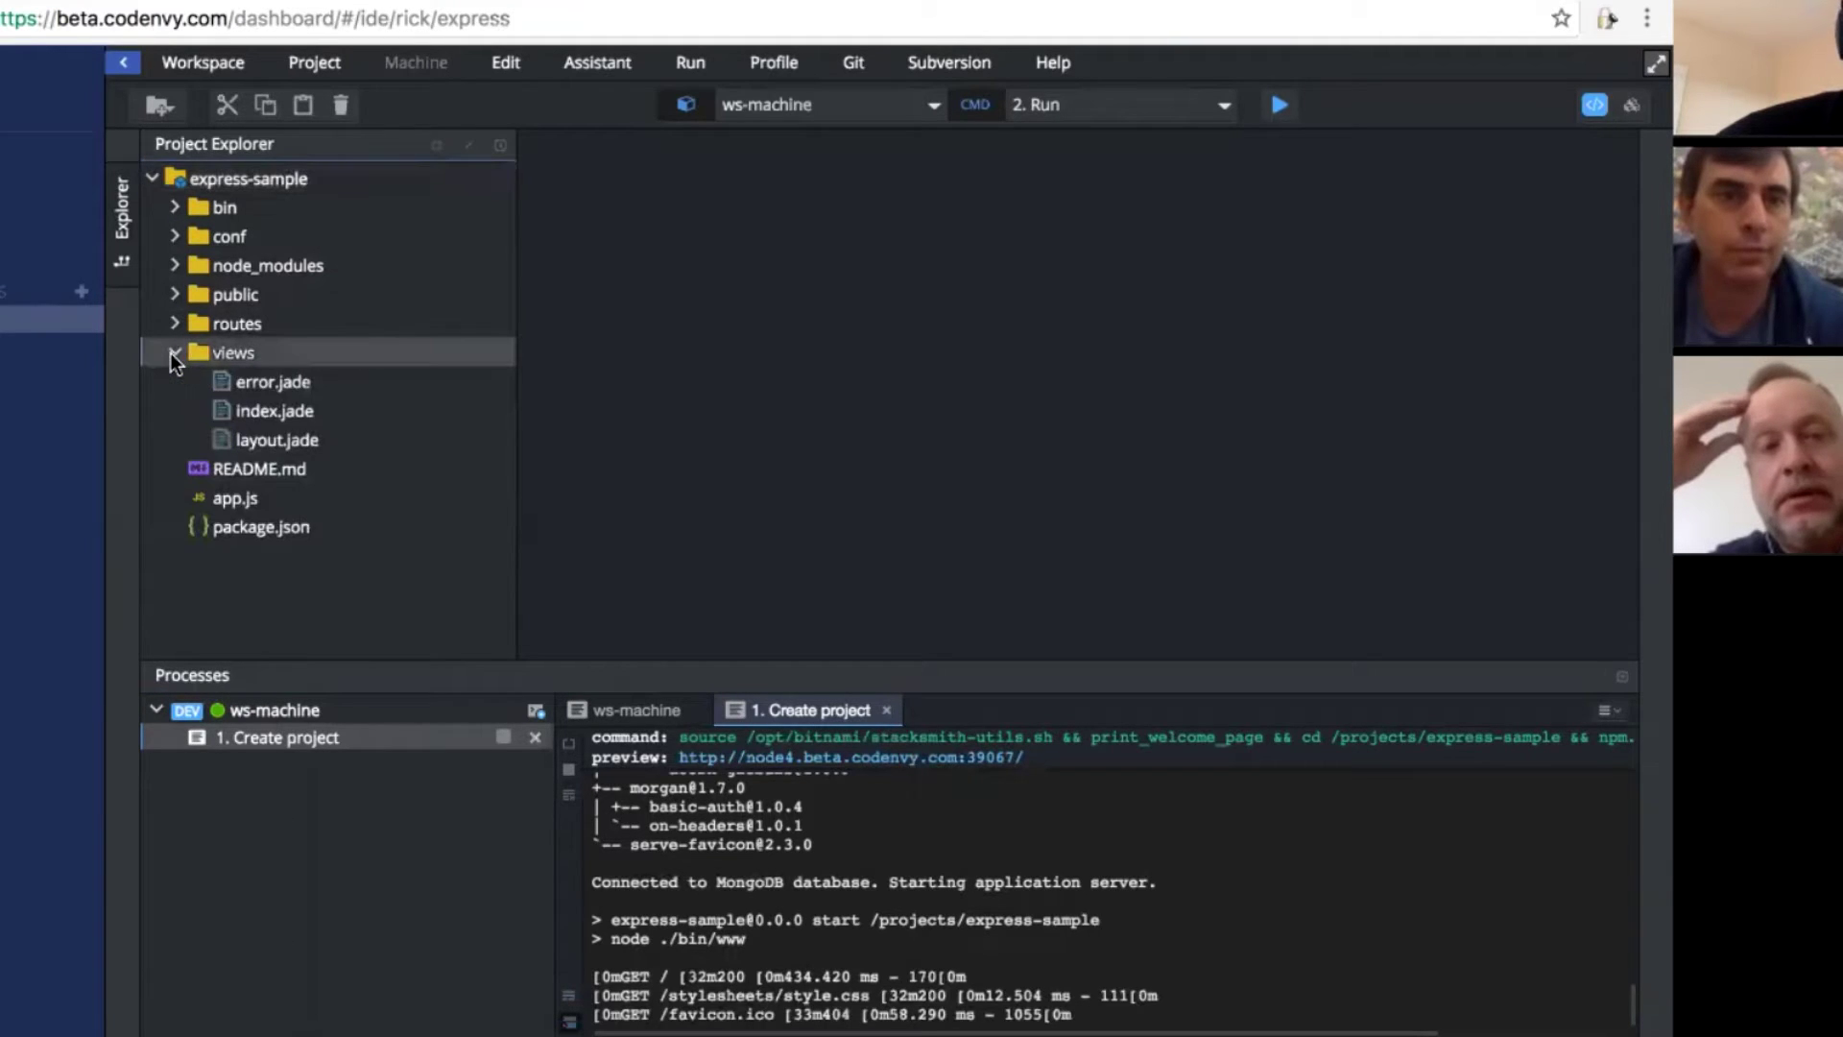
click(251, 431)
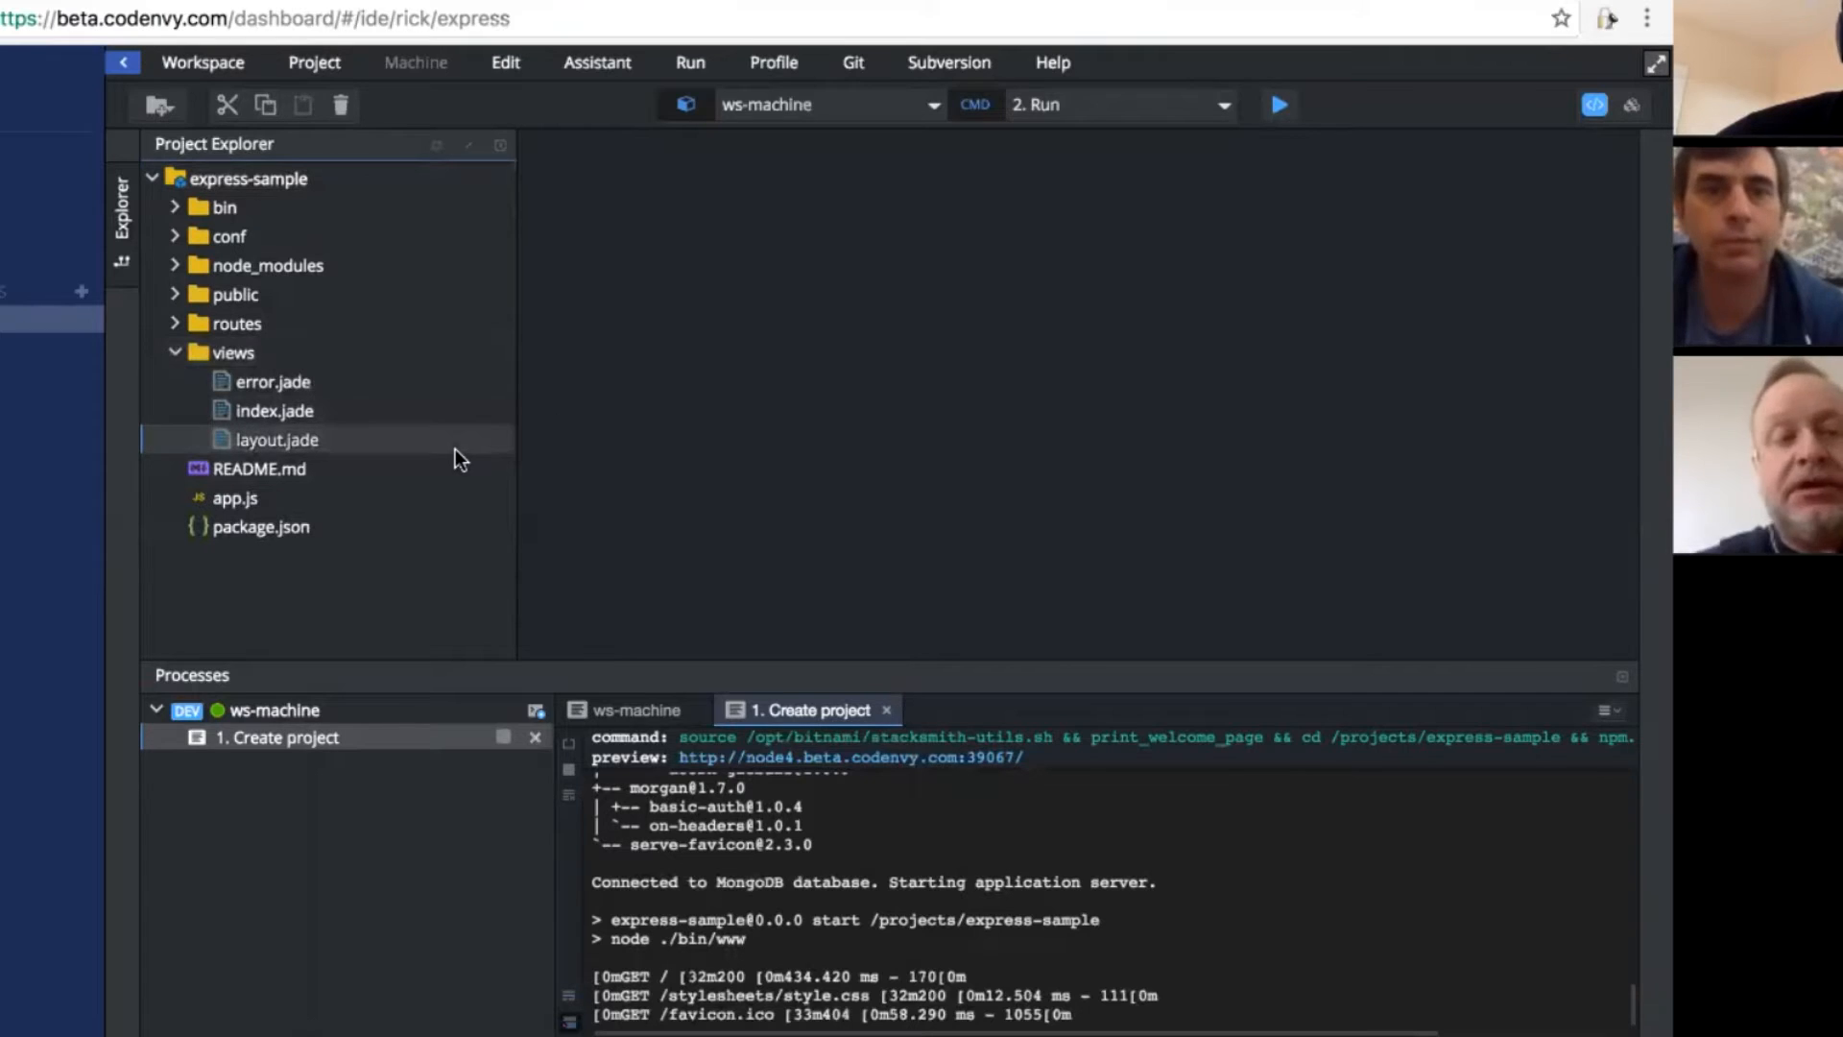
double_click(424, 439)
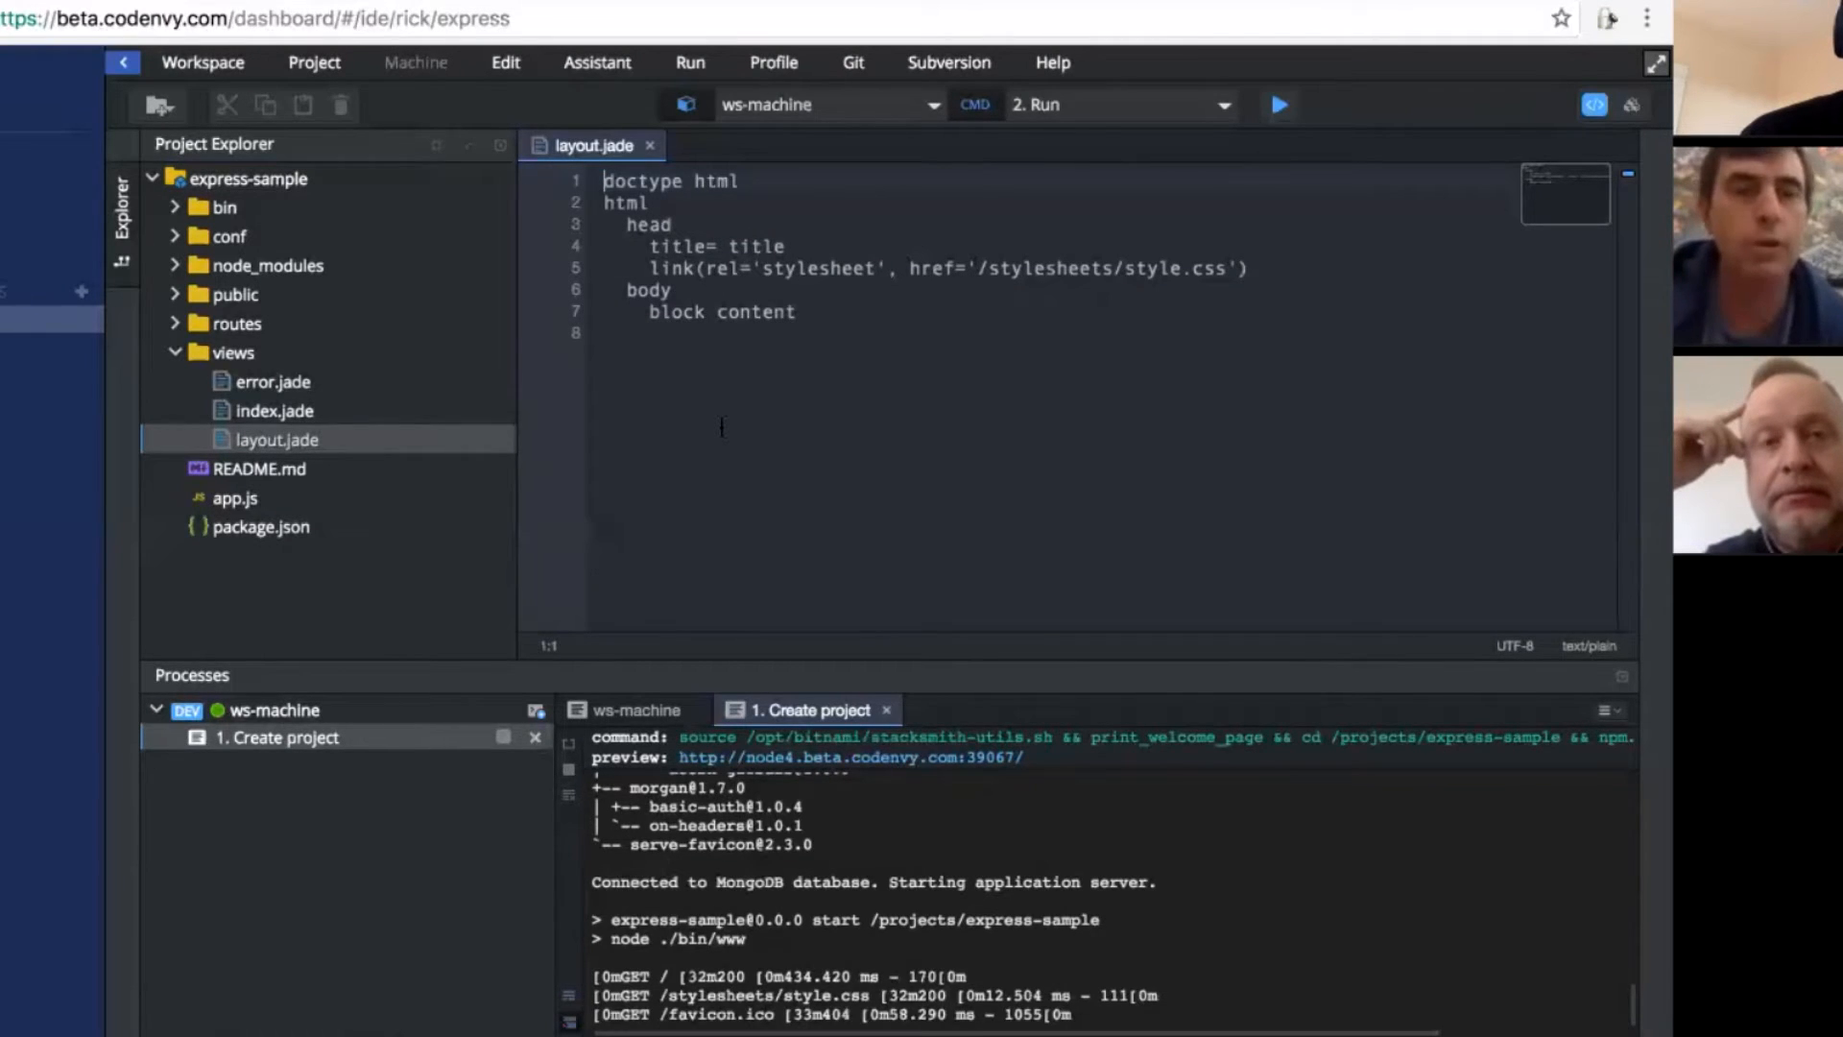
Switch desktop spaces to the Eclipse Che New Workspace page
key(ctrl+Left)
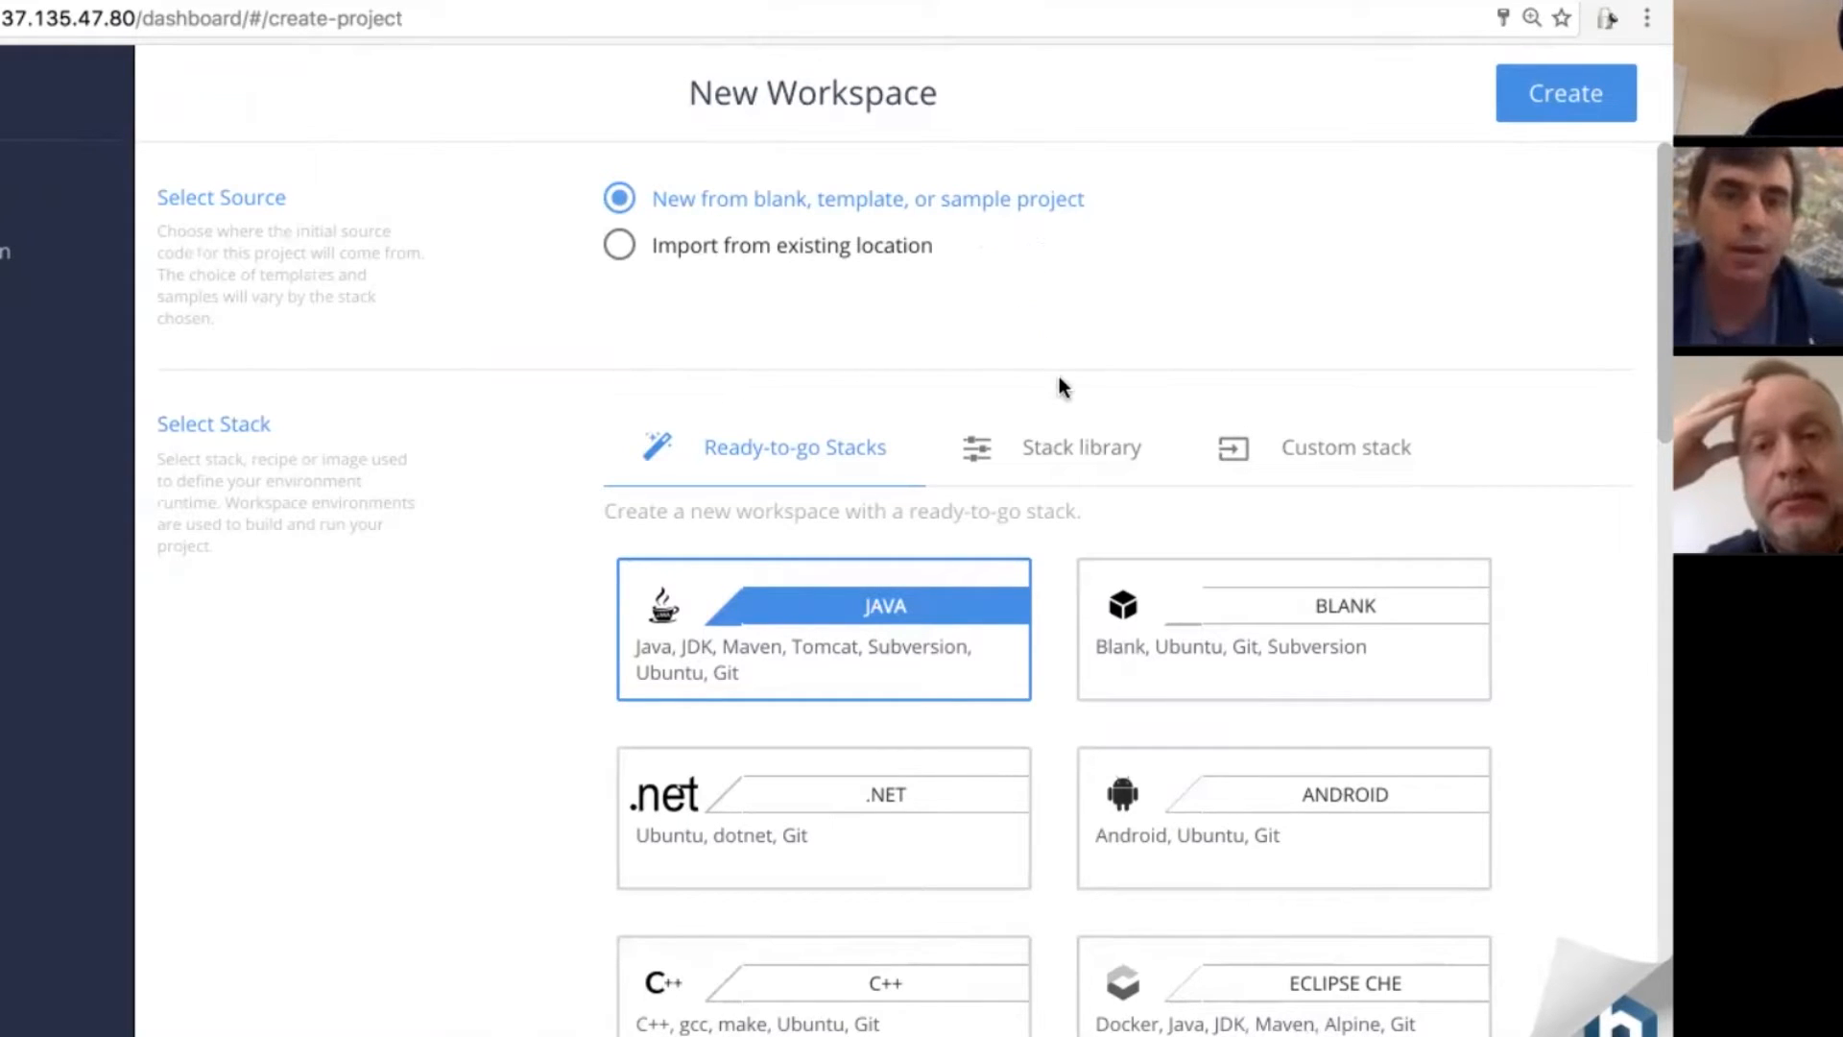
Create a new workspace from the BITNAMI EXPRESS stack in the Stack library
click(1067, 458)
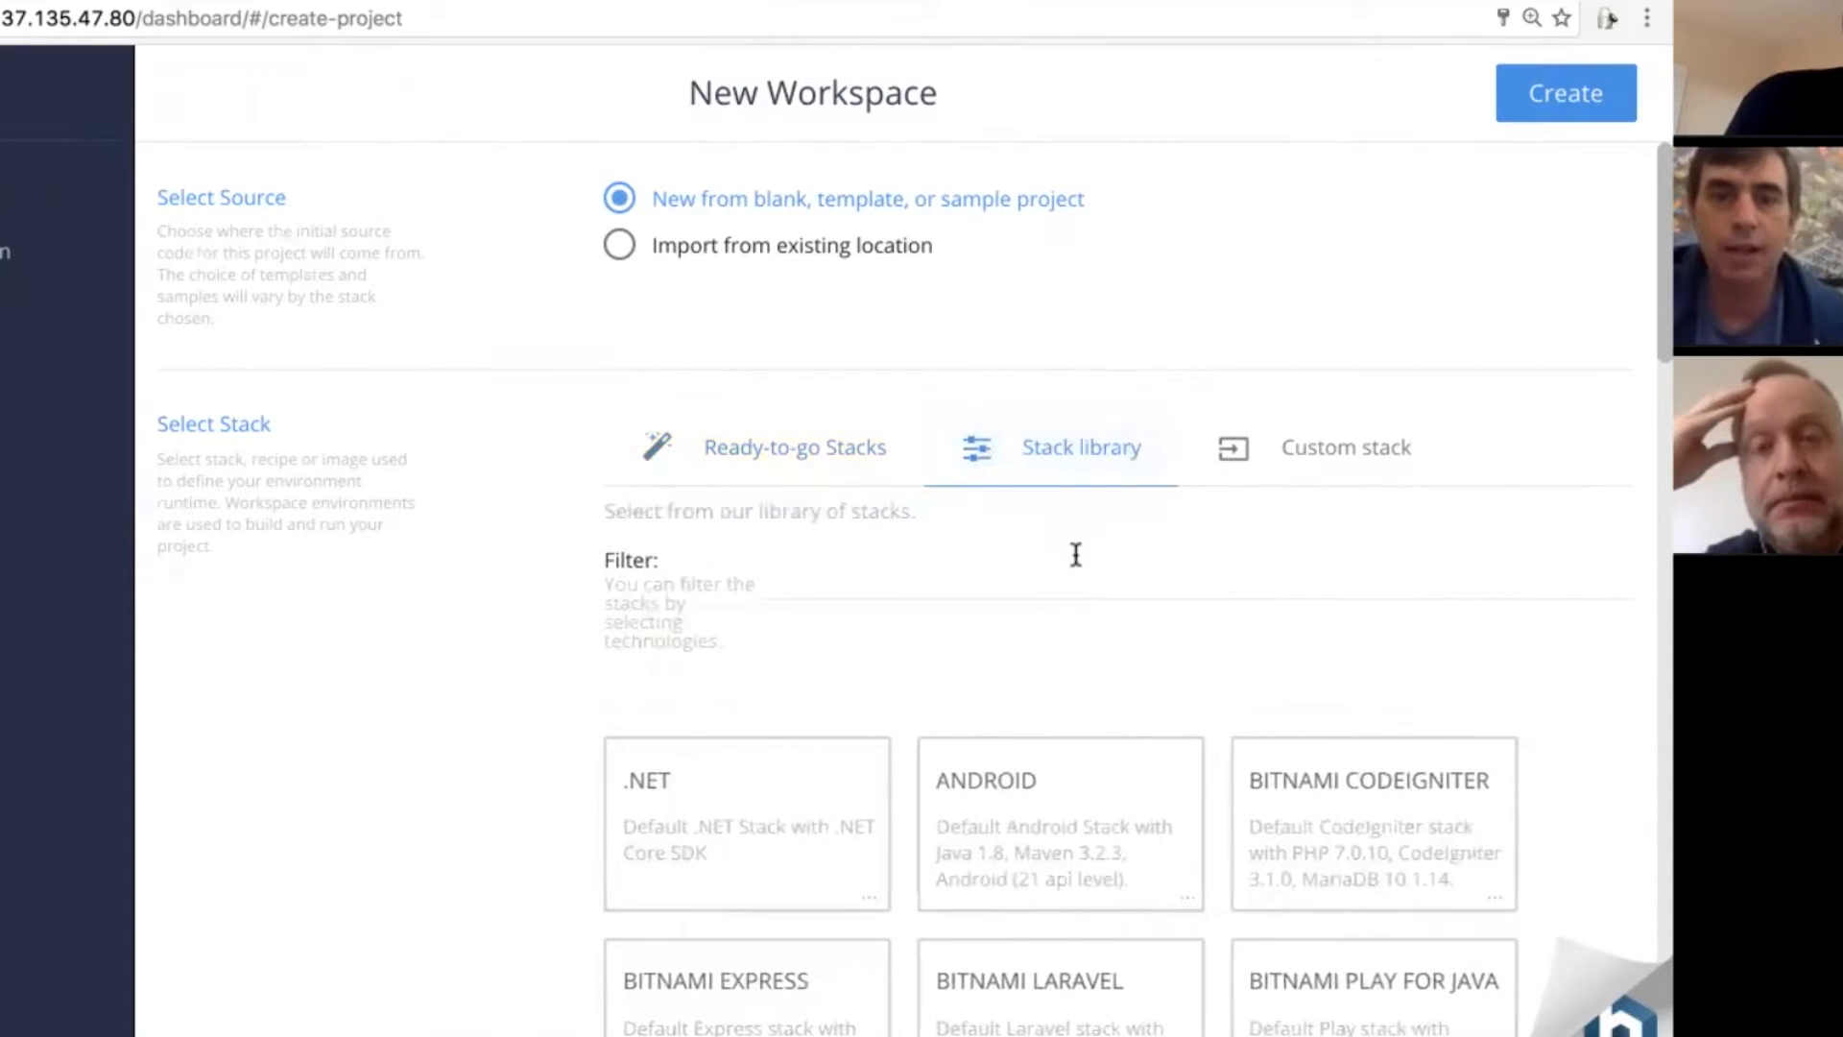
scroll(1432, 635, down, 5)
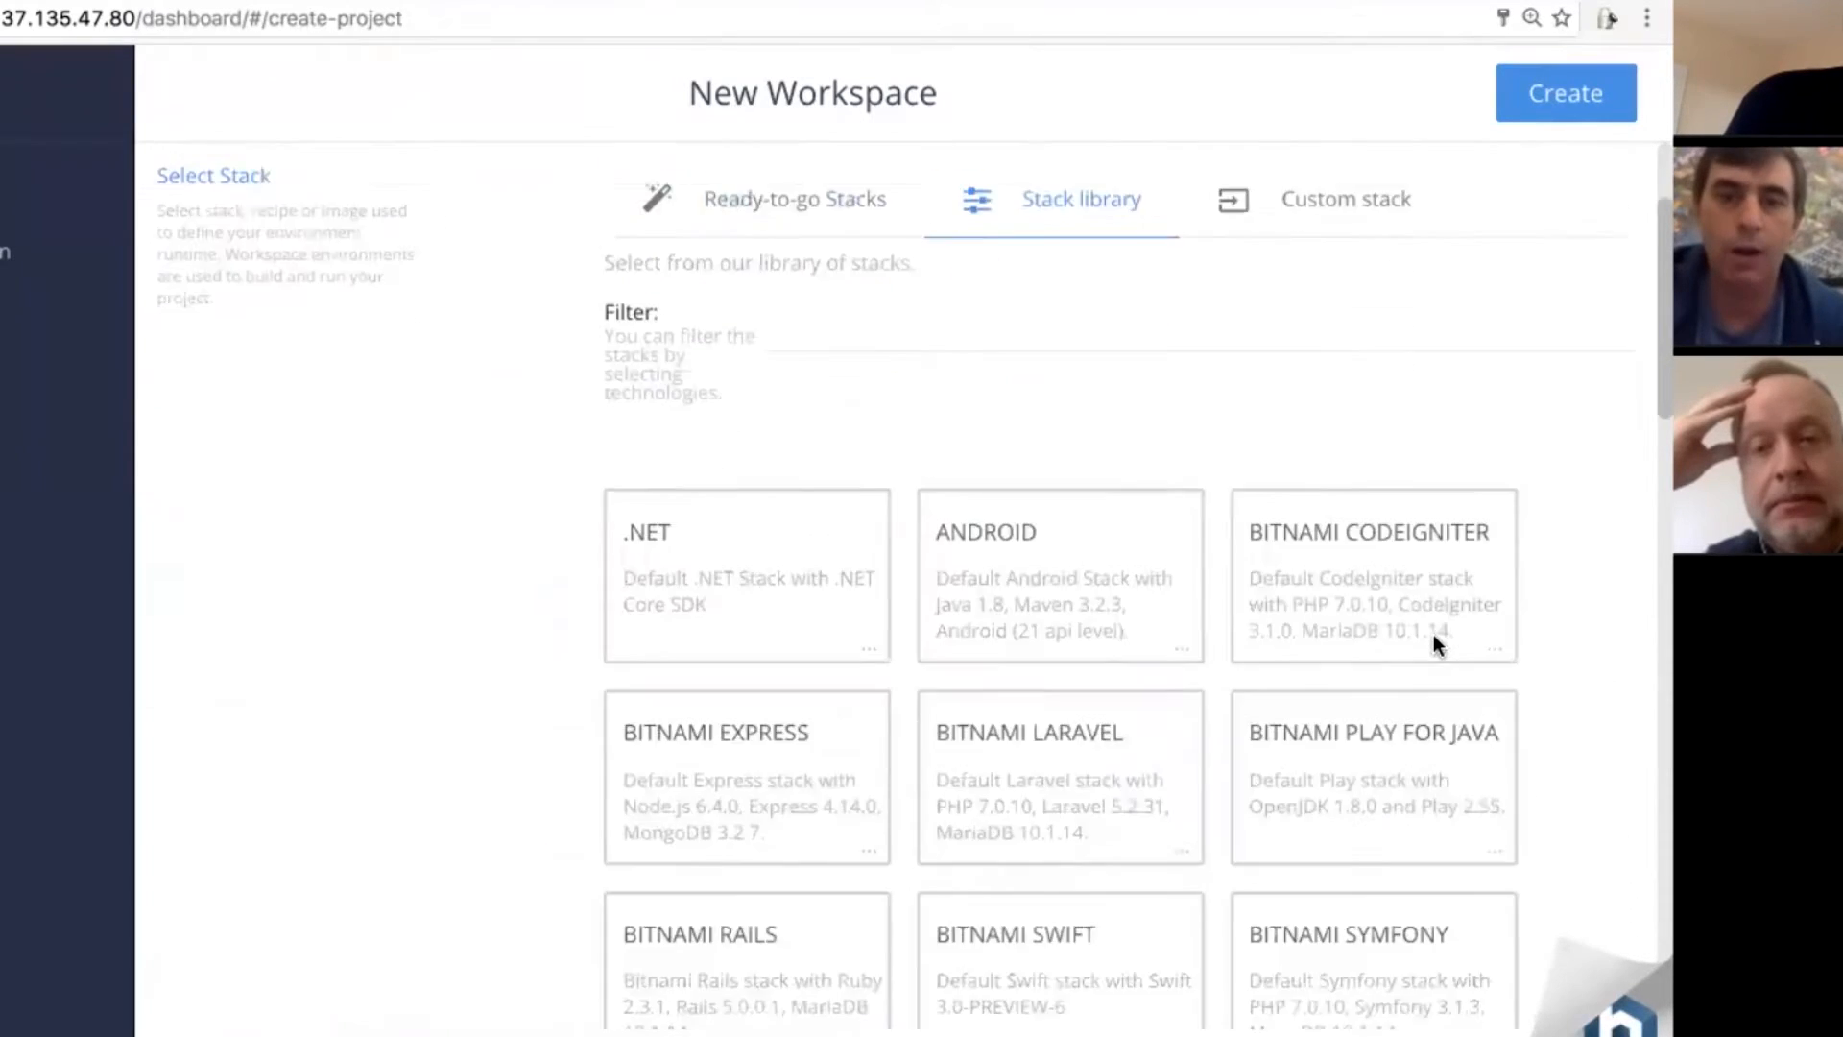
scroll(1433, 636, up, 1)
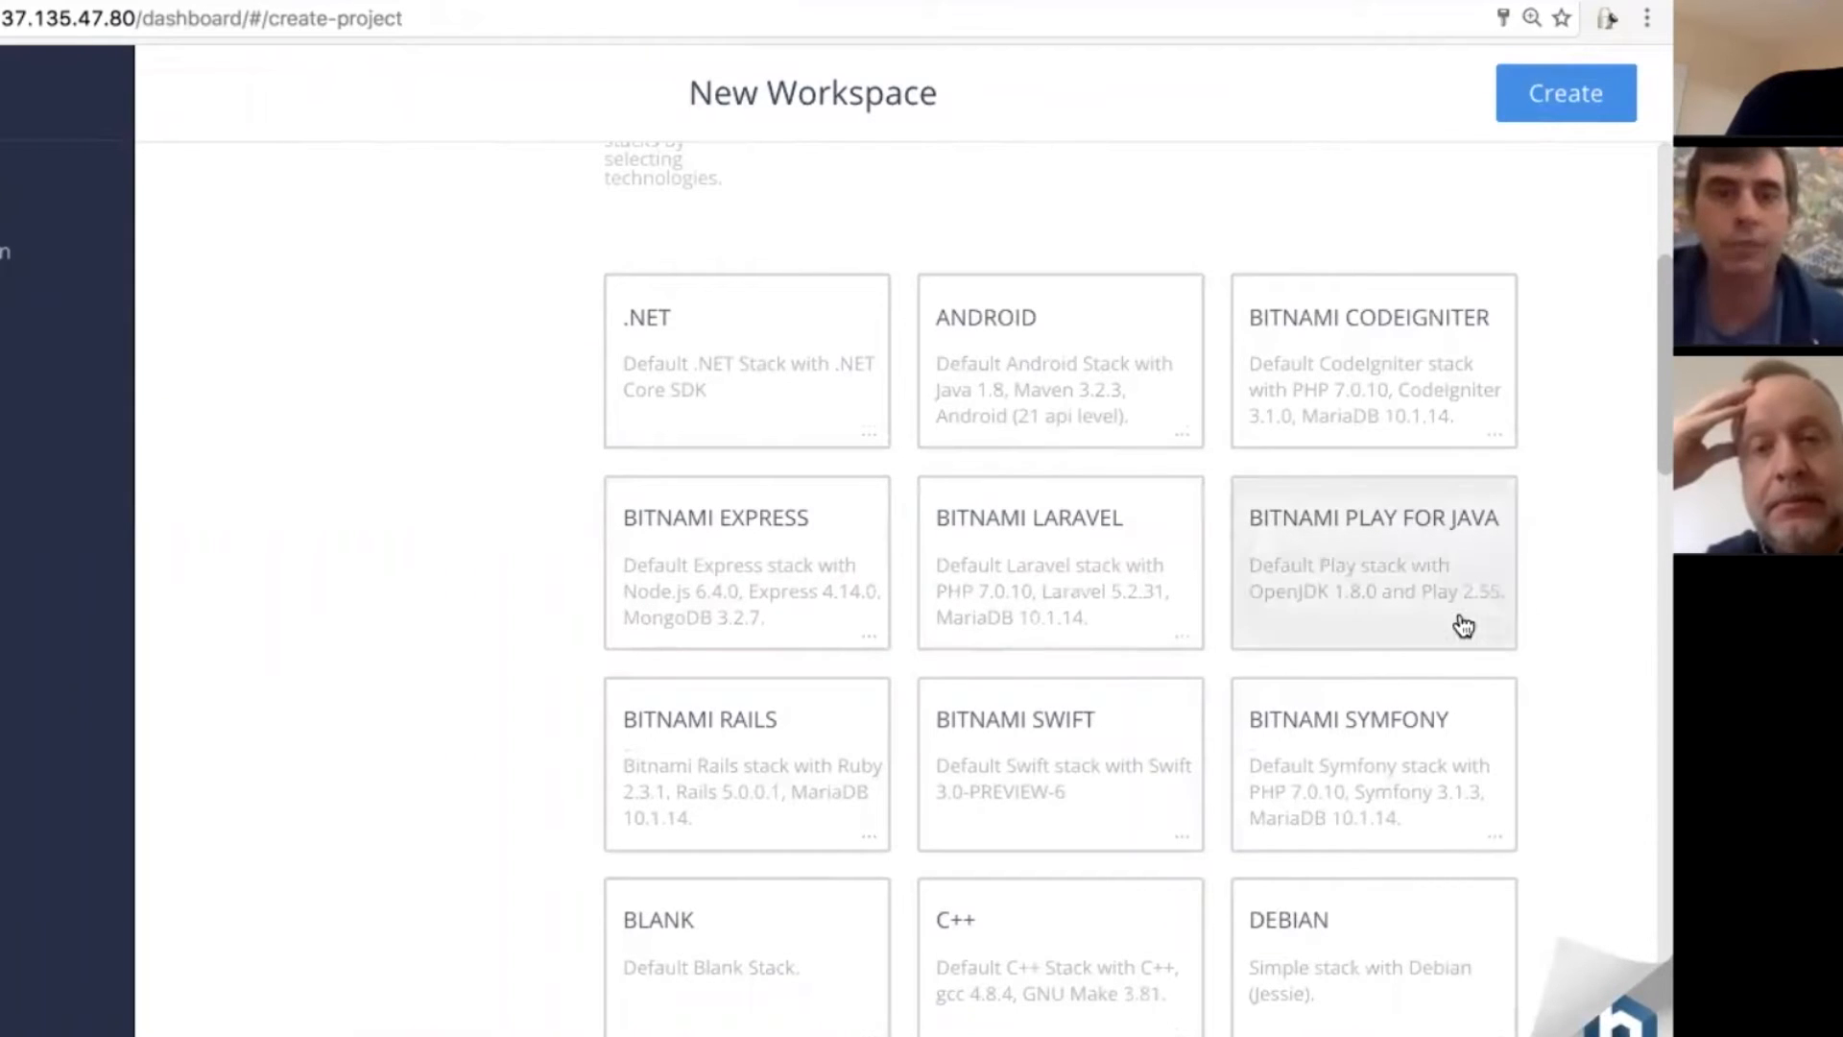
click(826, 575)
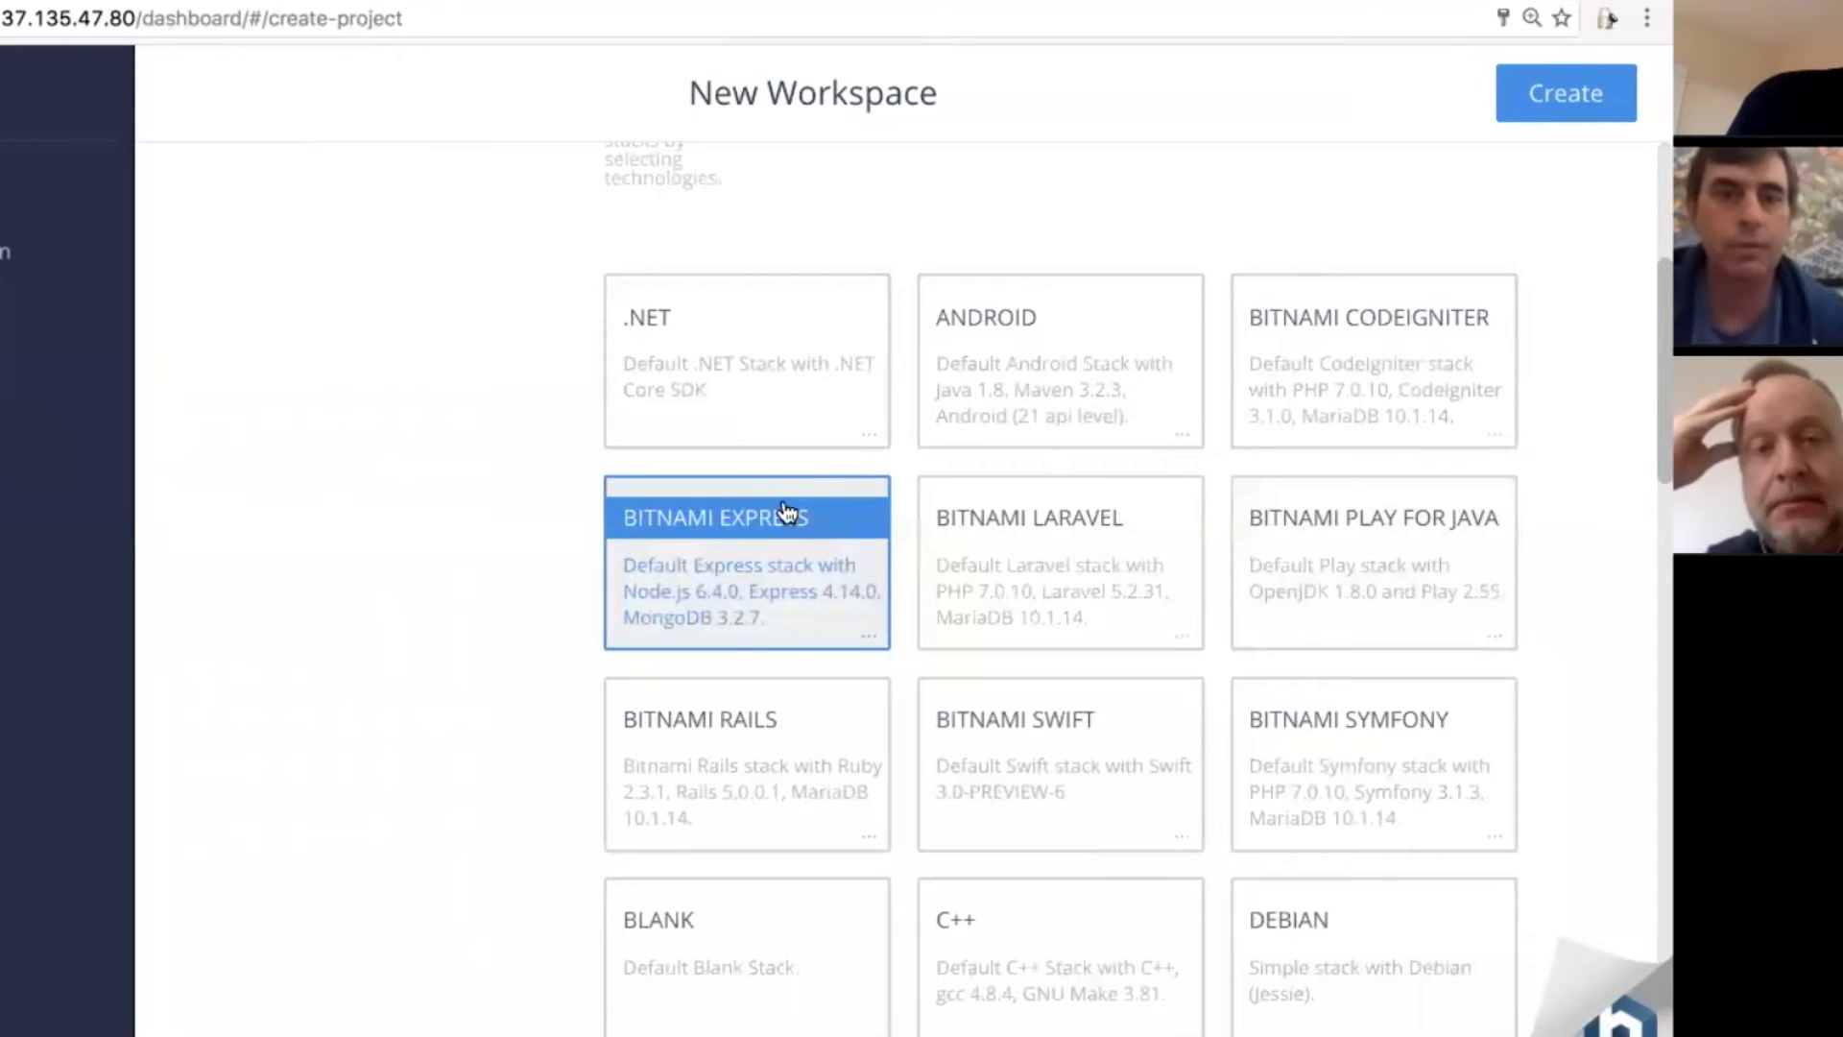
click(1564, 92)
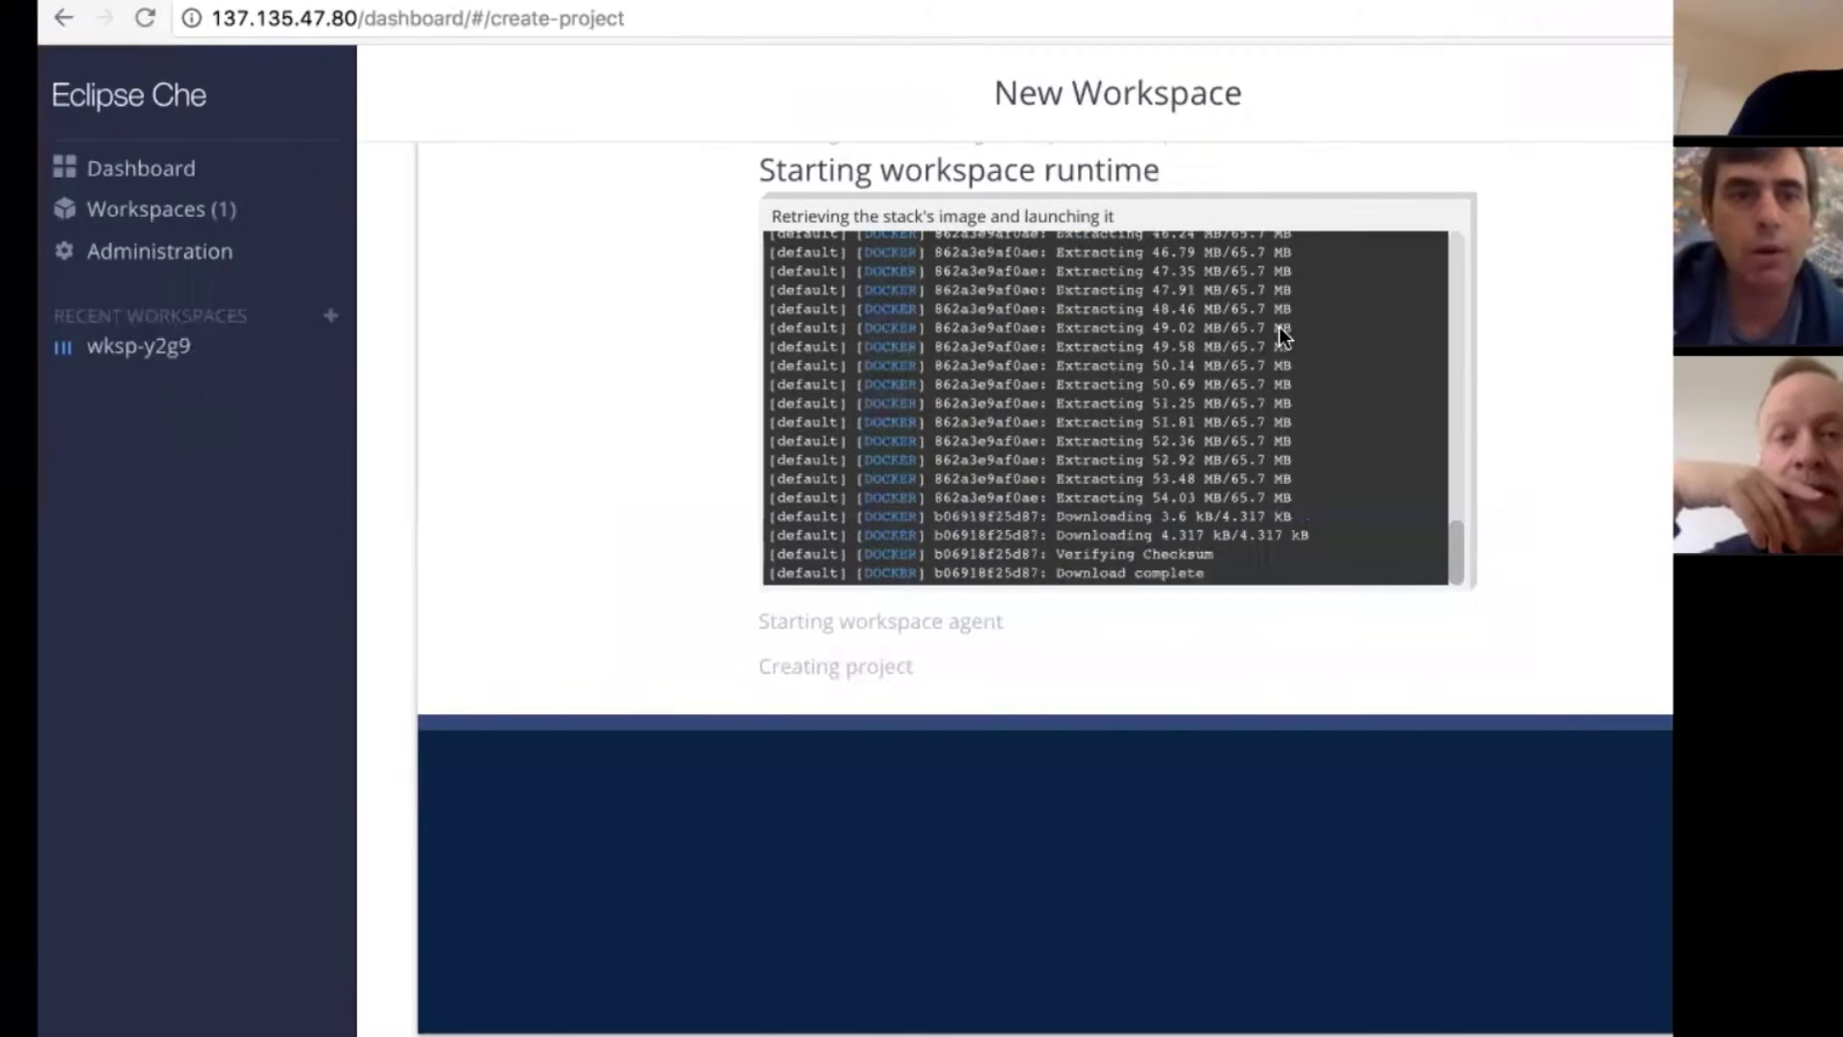
Switch desktop spaces over to the Microsoft Azure portal dashboard
key(ctrl+Left)
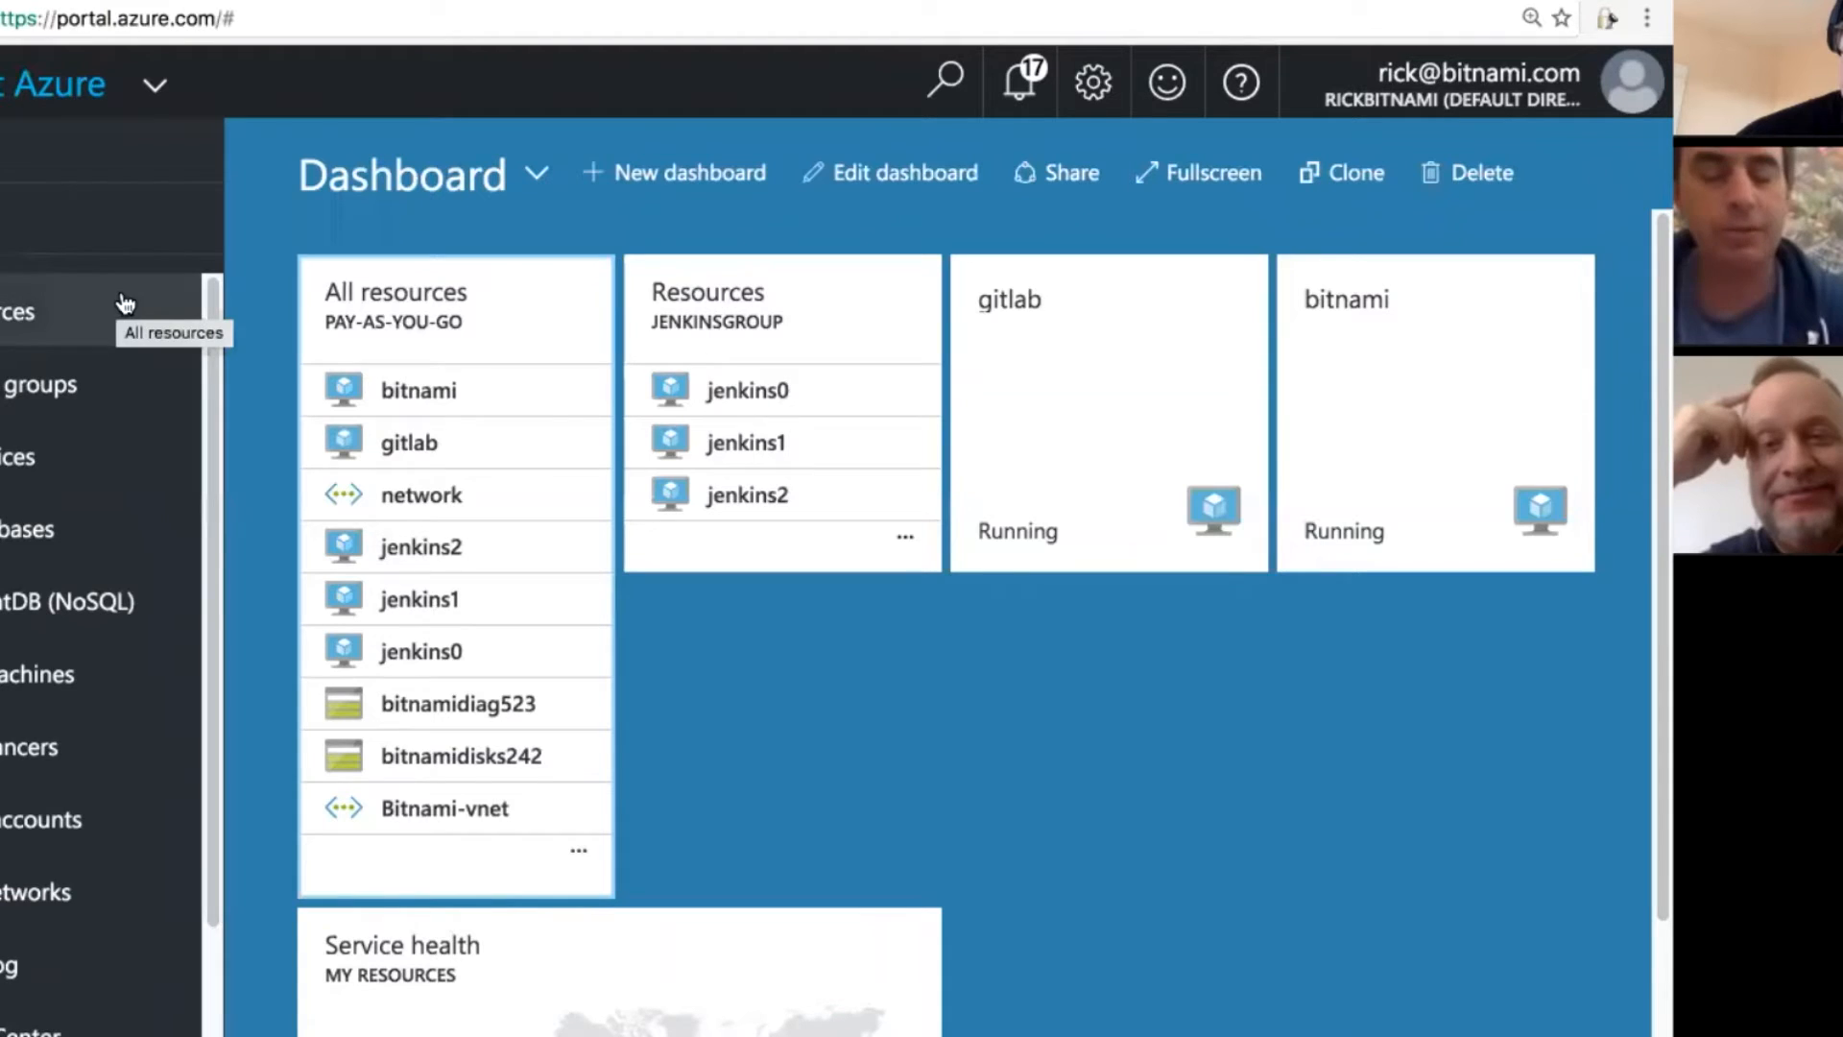
Search the Marketplace for 'jenkins bitnami', then clear the query to start a new one
click(90, 299)
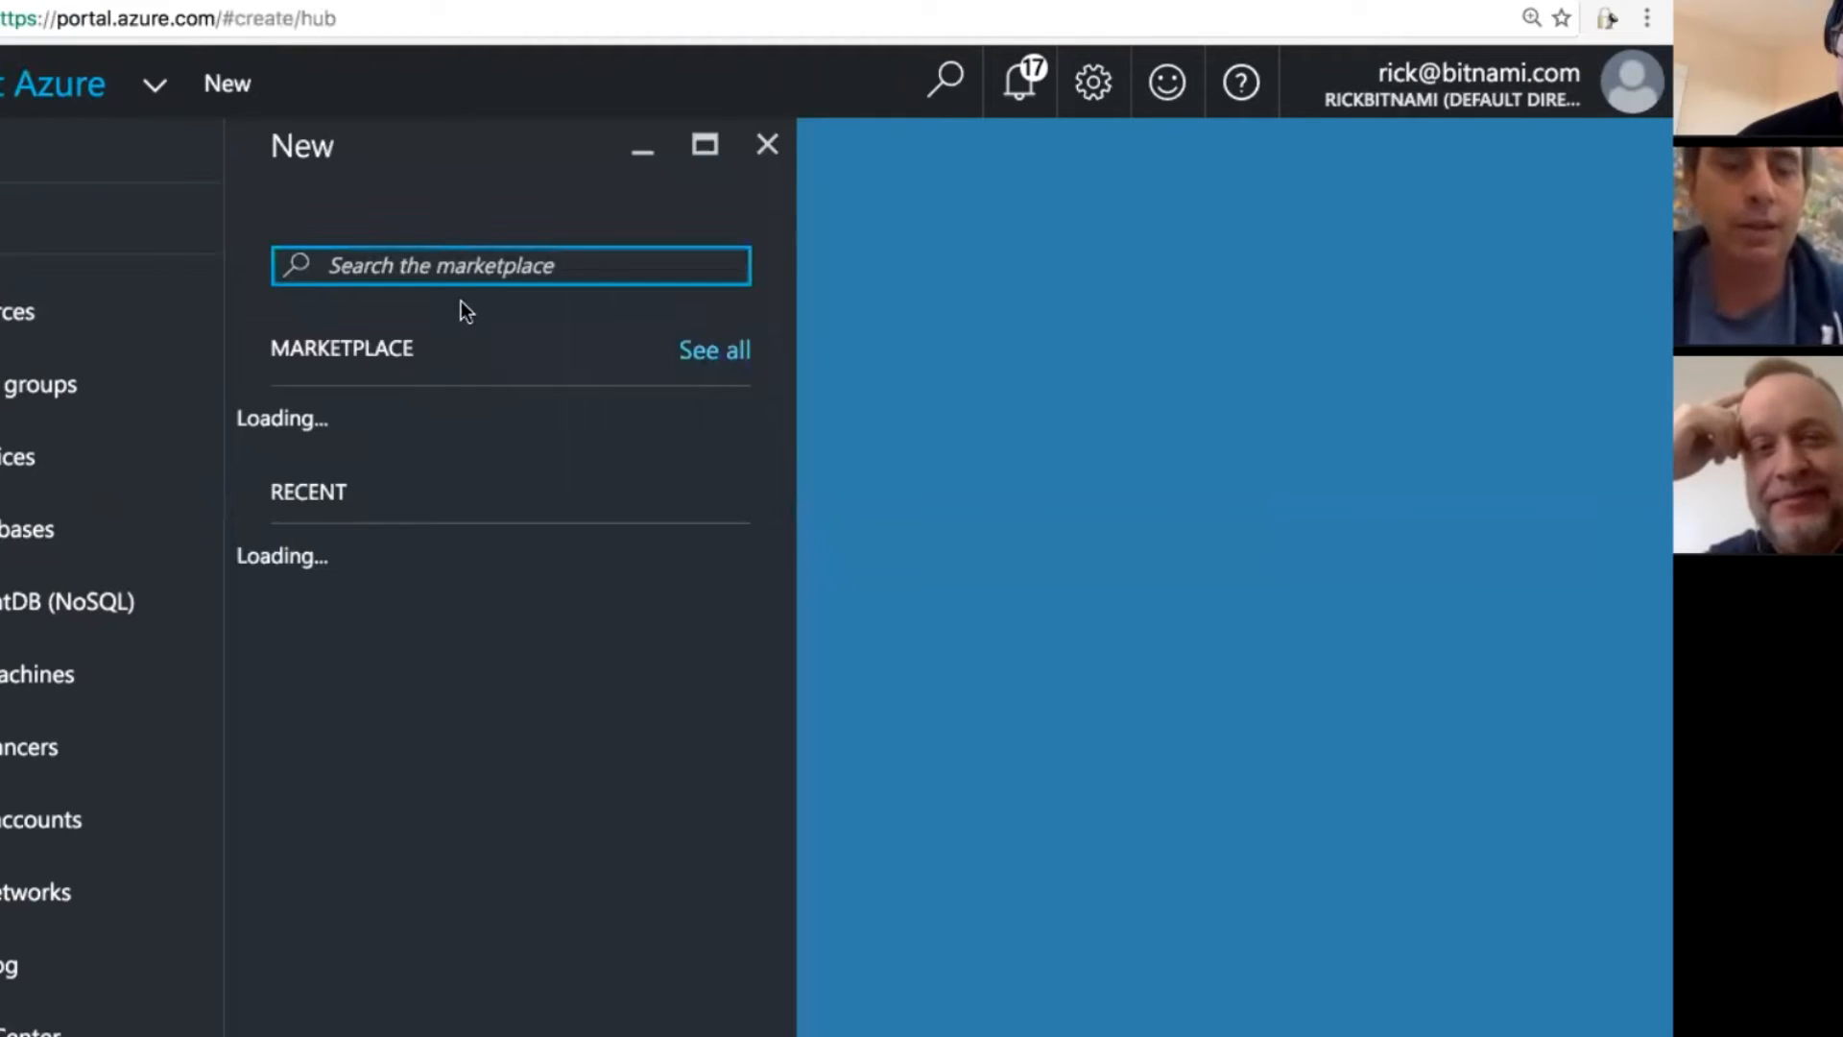
text(jenkins)
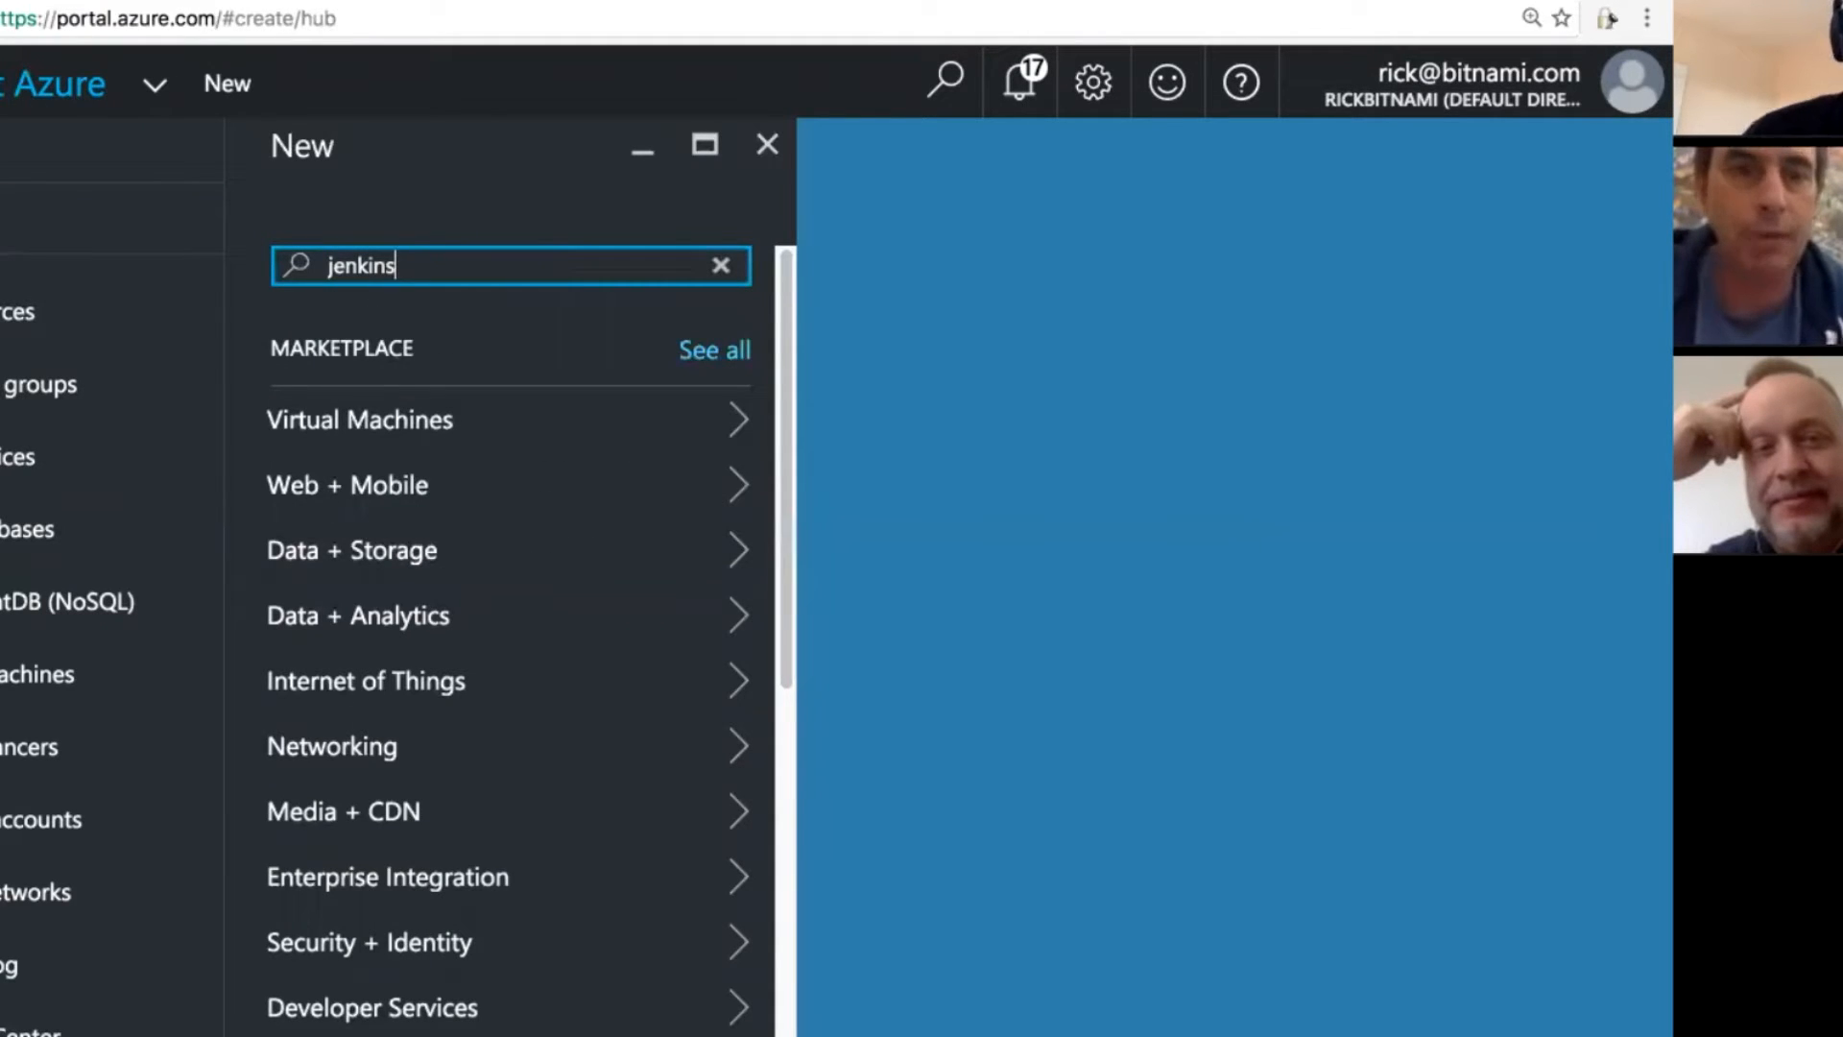
text(bit)
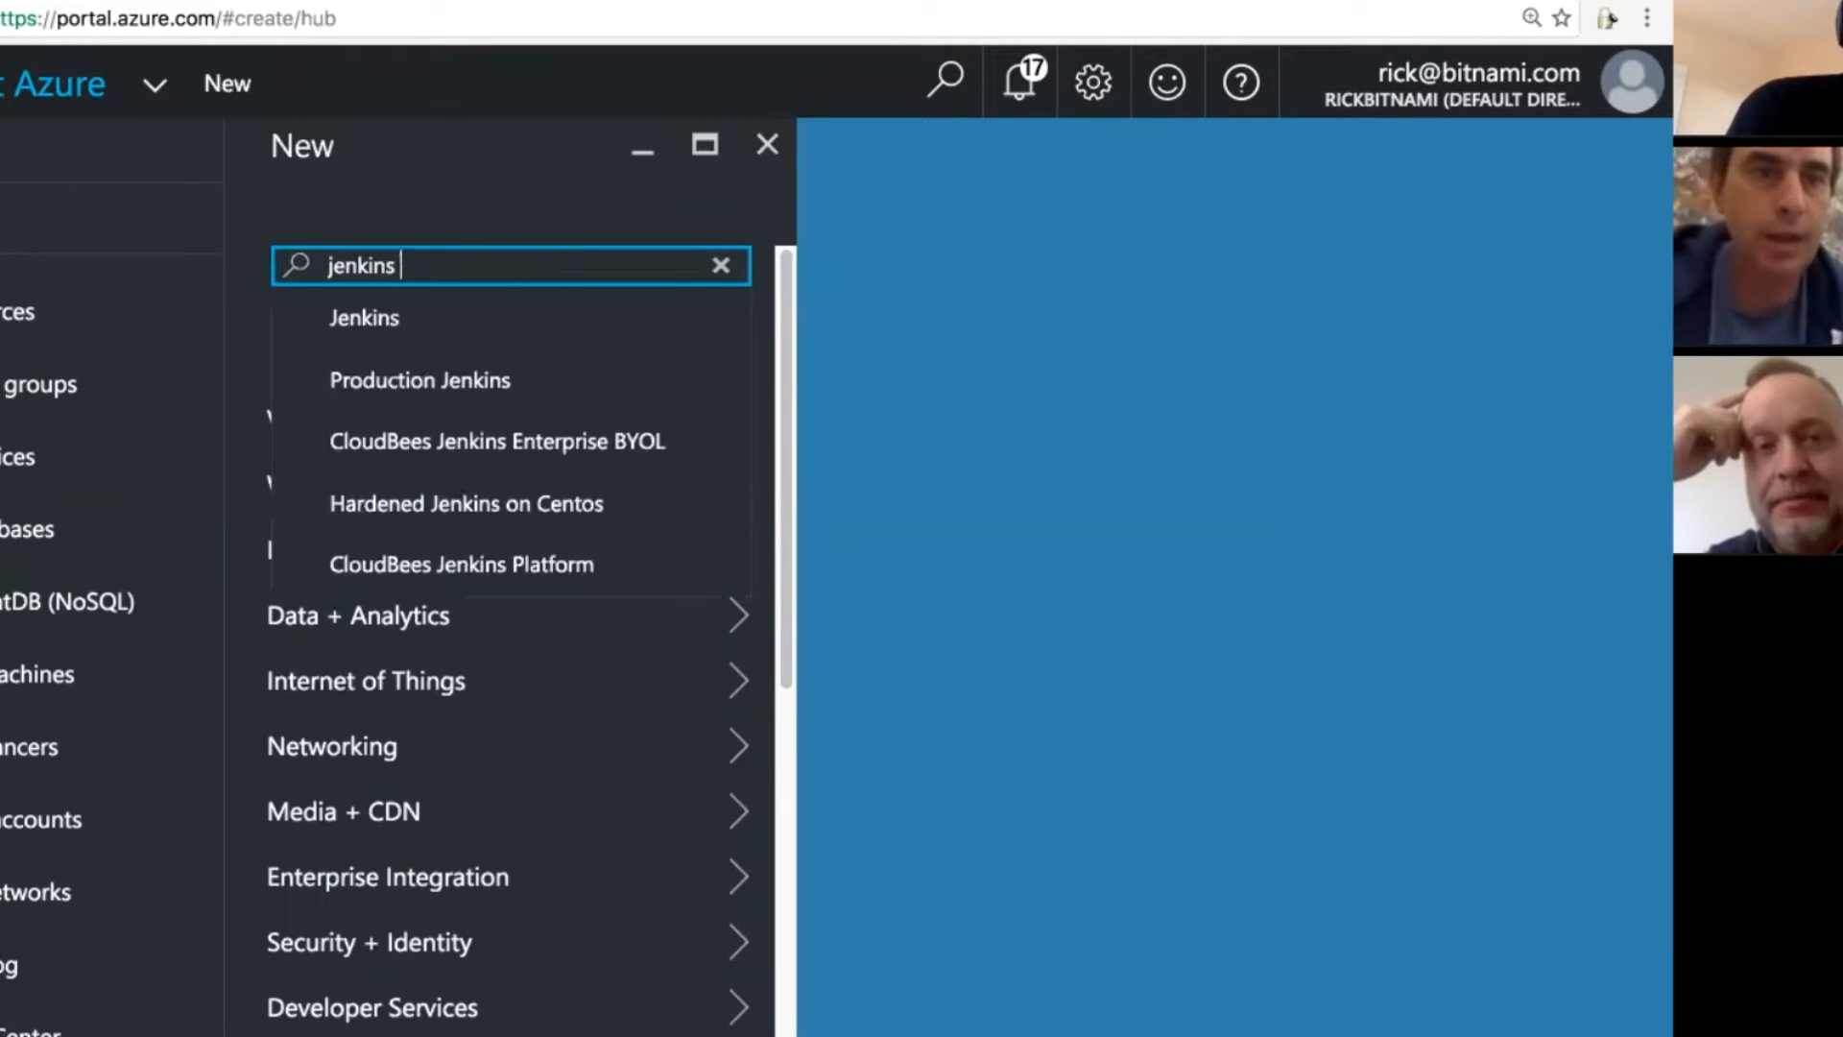
text( bitnami)
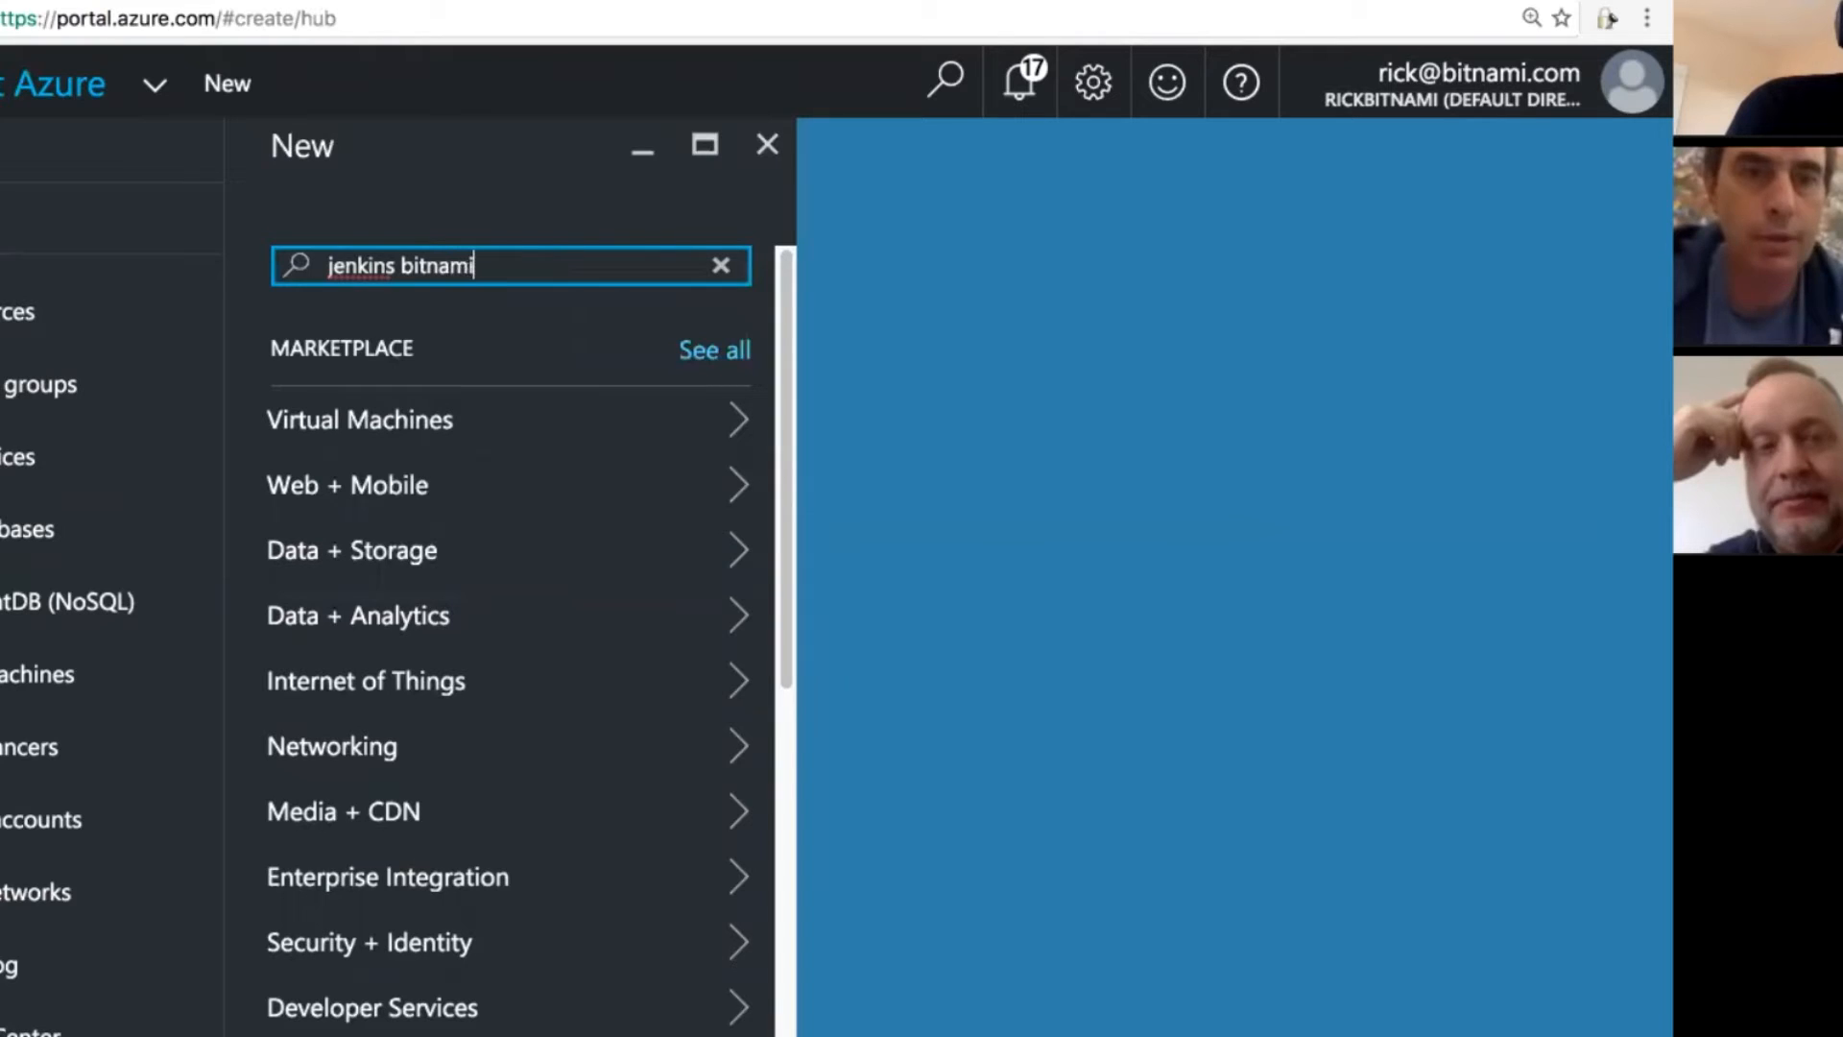
key(Return)
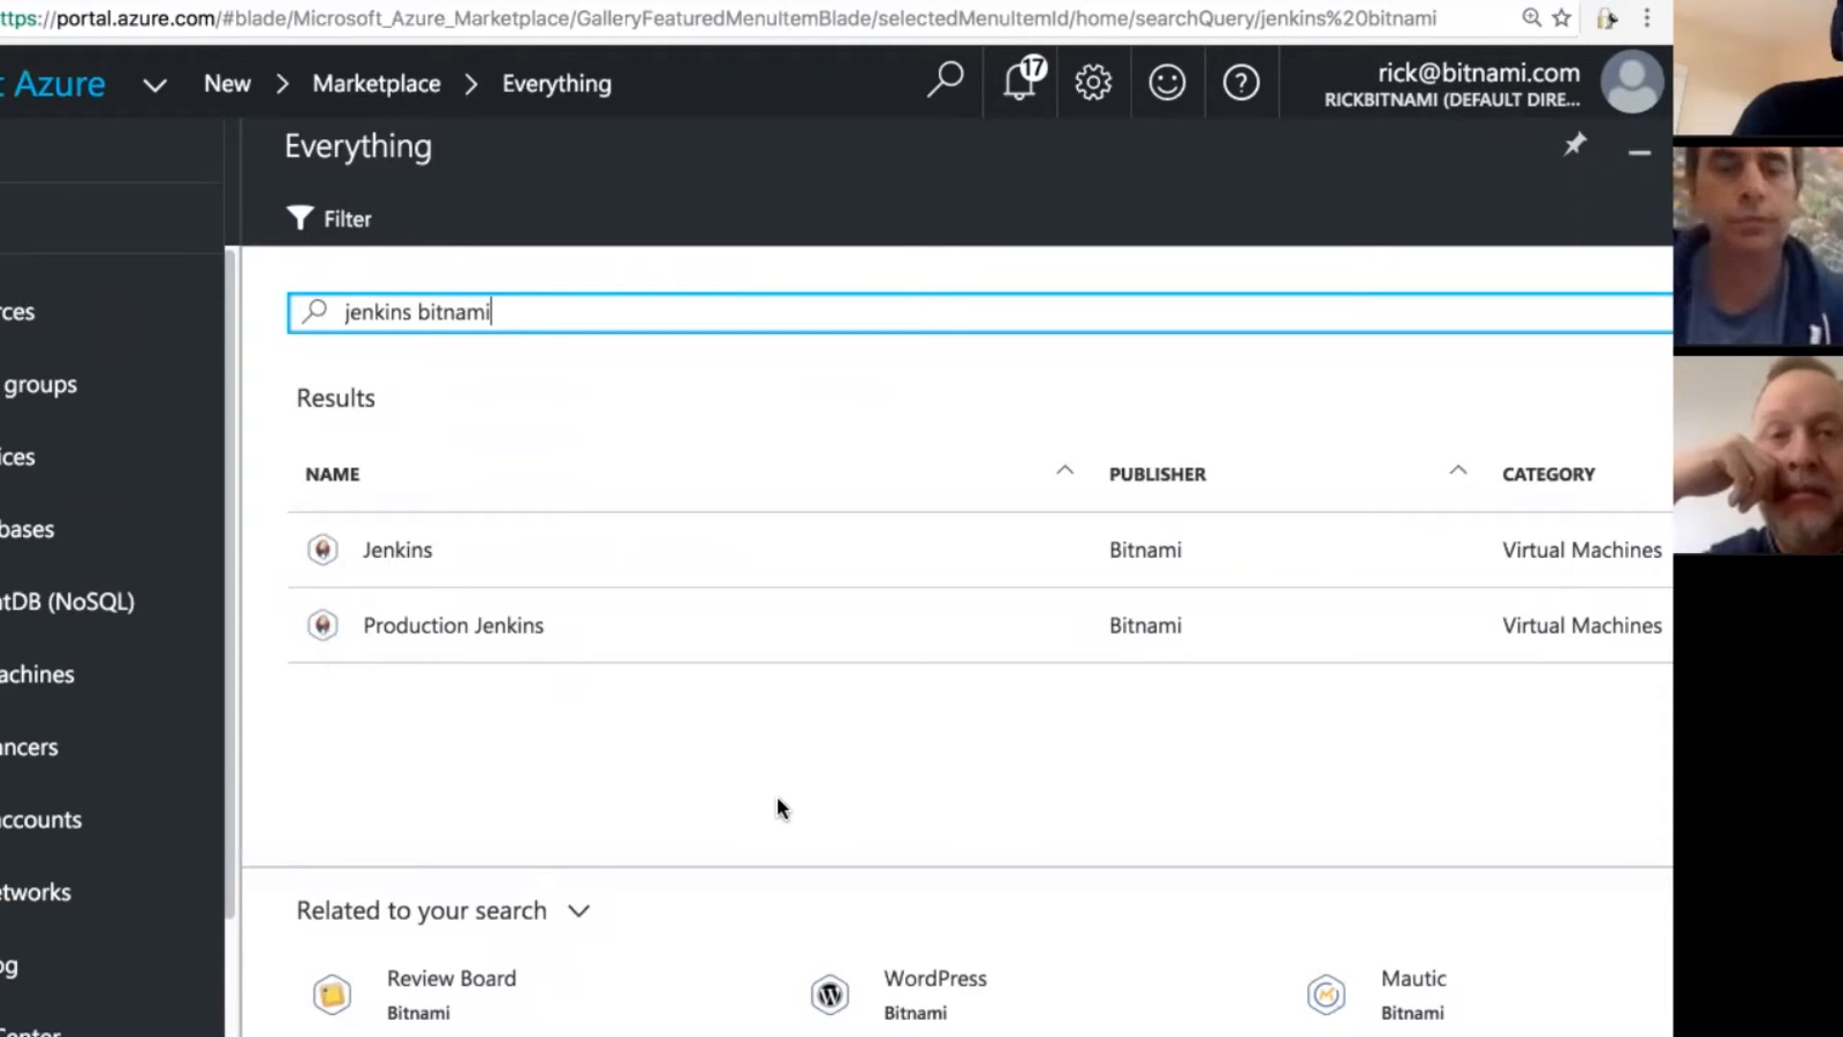
key(BackSpace)
key(BackSpace)
key(BackSpace)
key(BackSpace)
key(BackSpace)
key(BackSpace)
key(BackSpace)
key(BackSpace)
key(BackSpace)
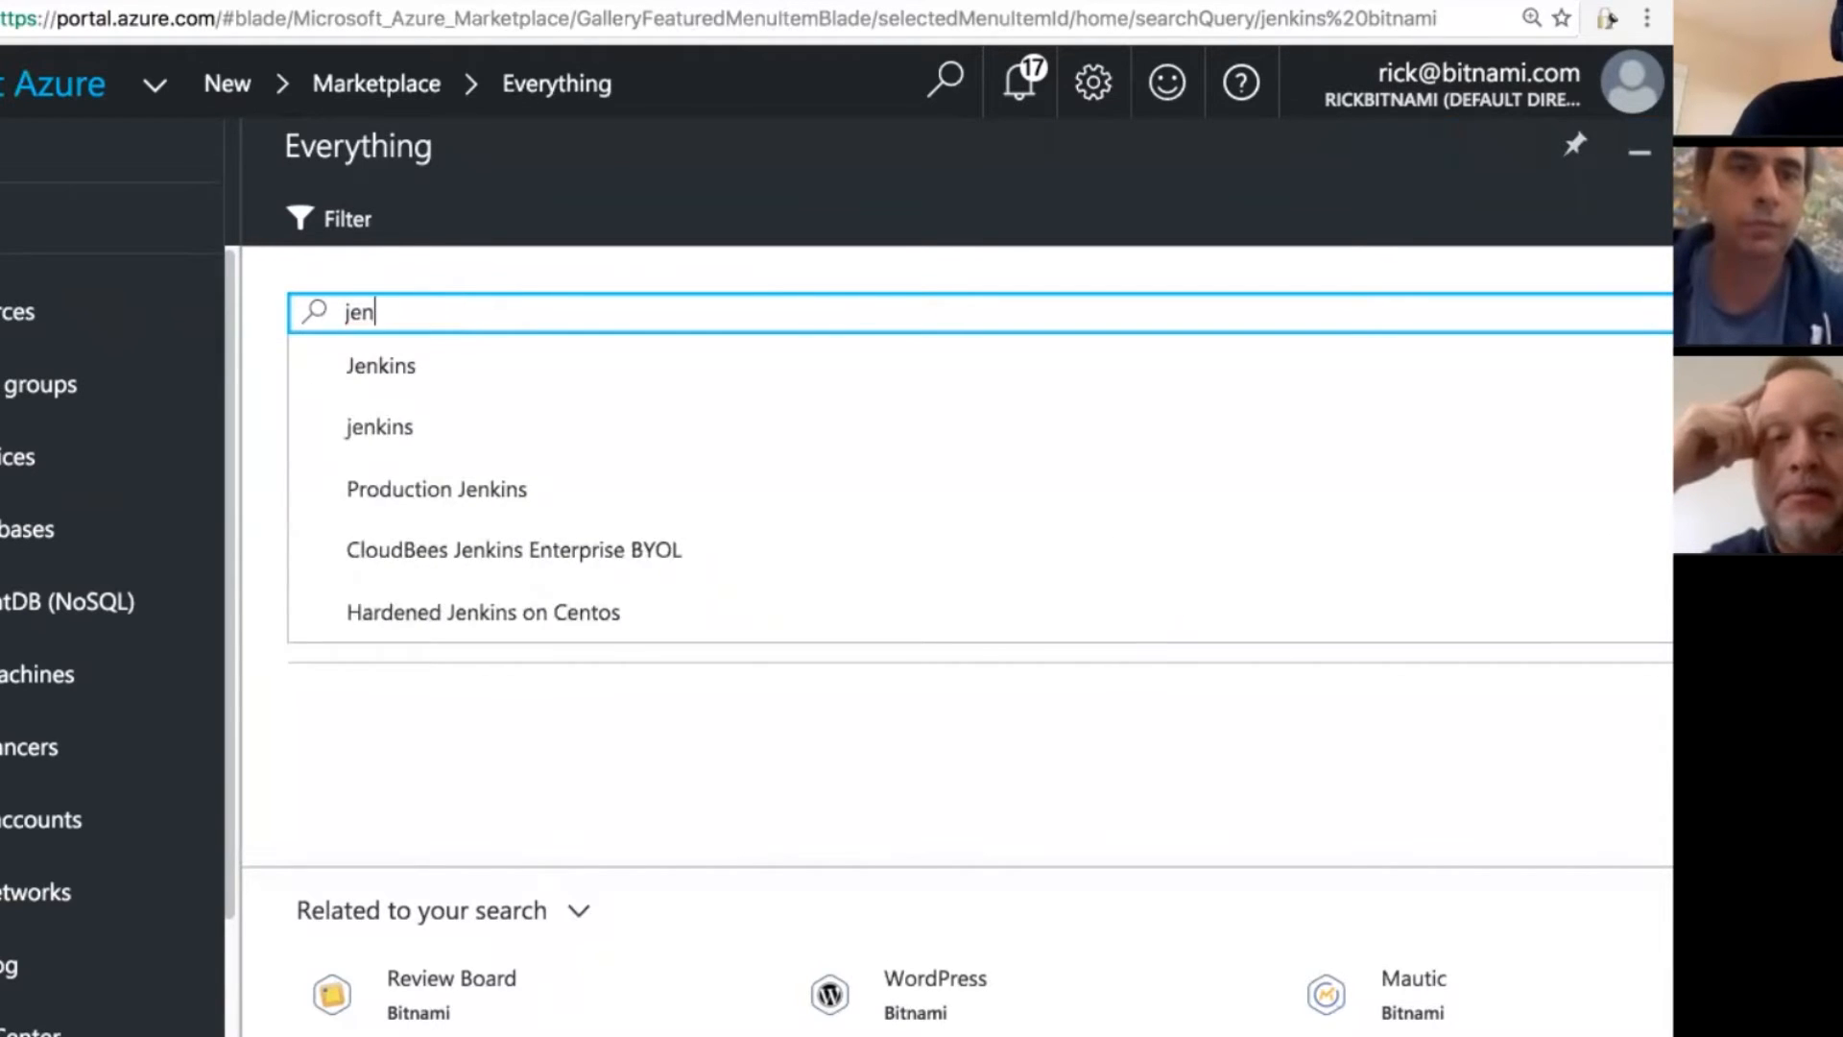
key(BackSpace)
key(BackSpace)
key(BackSpace)
text(bitn)
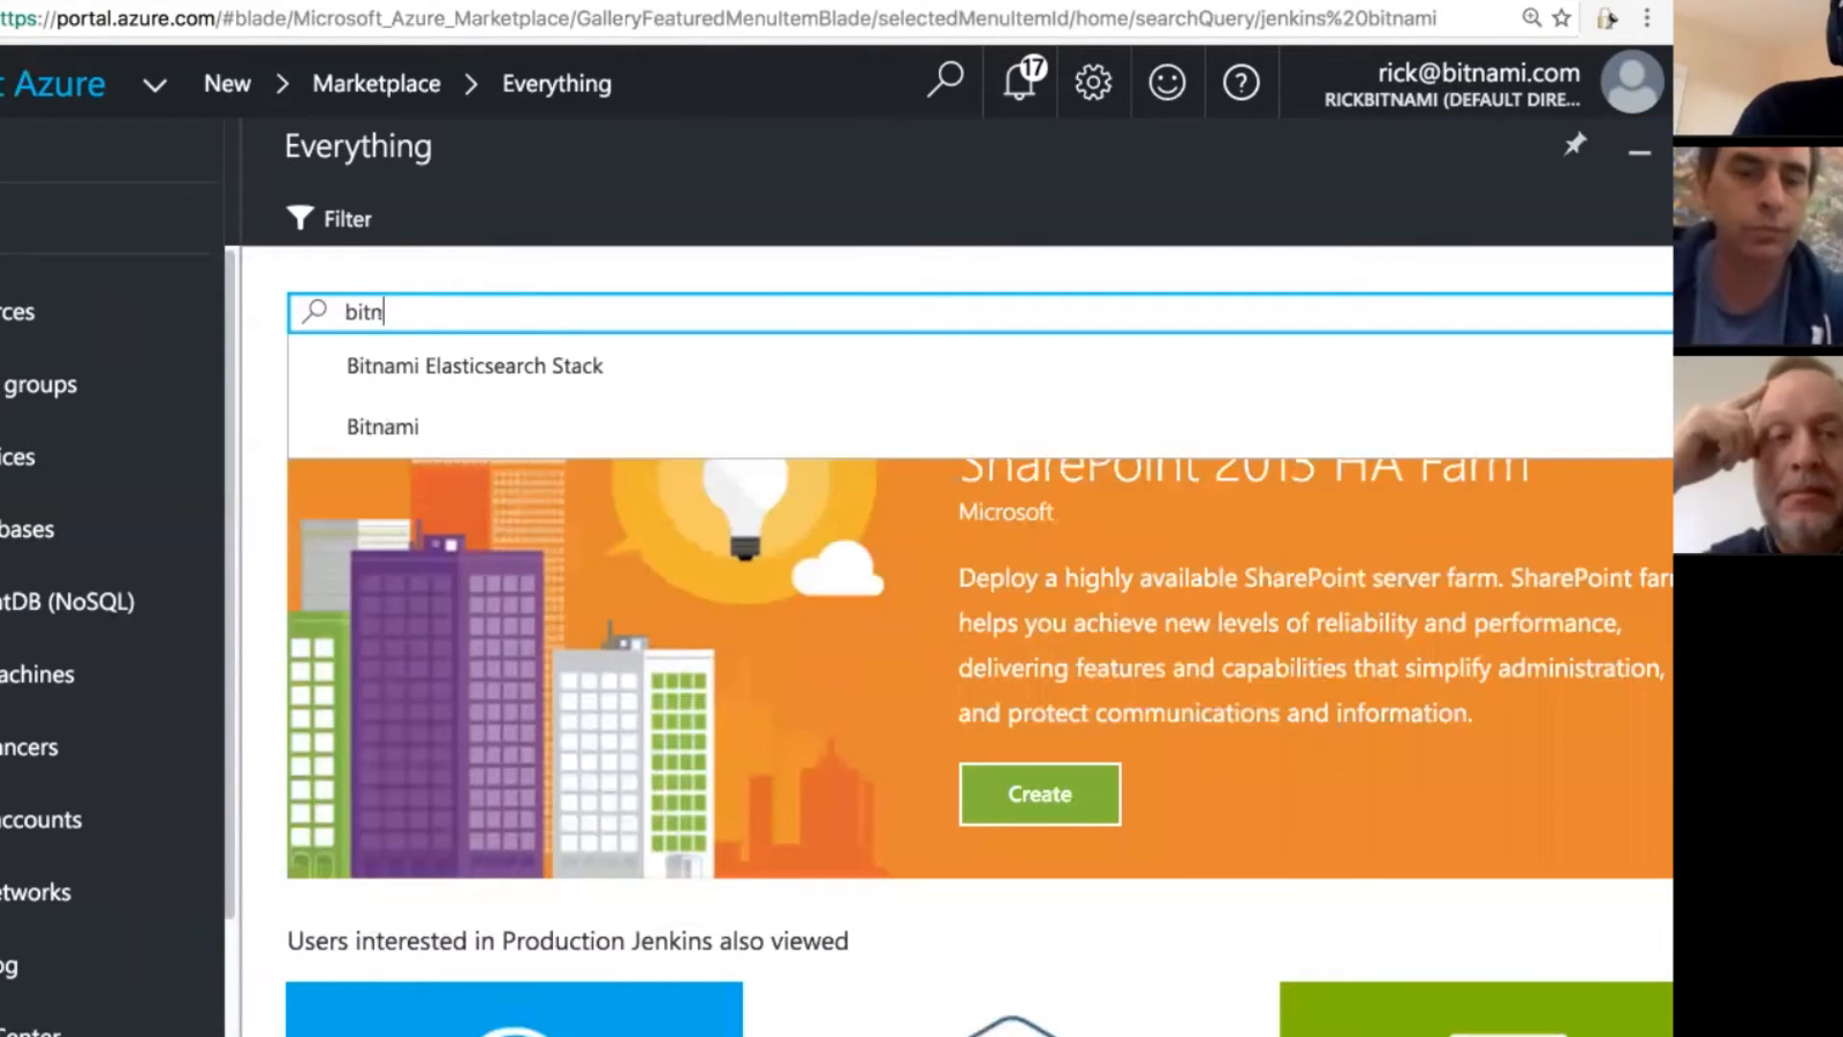
text(am)
text(a)
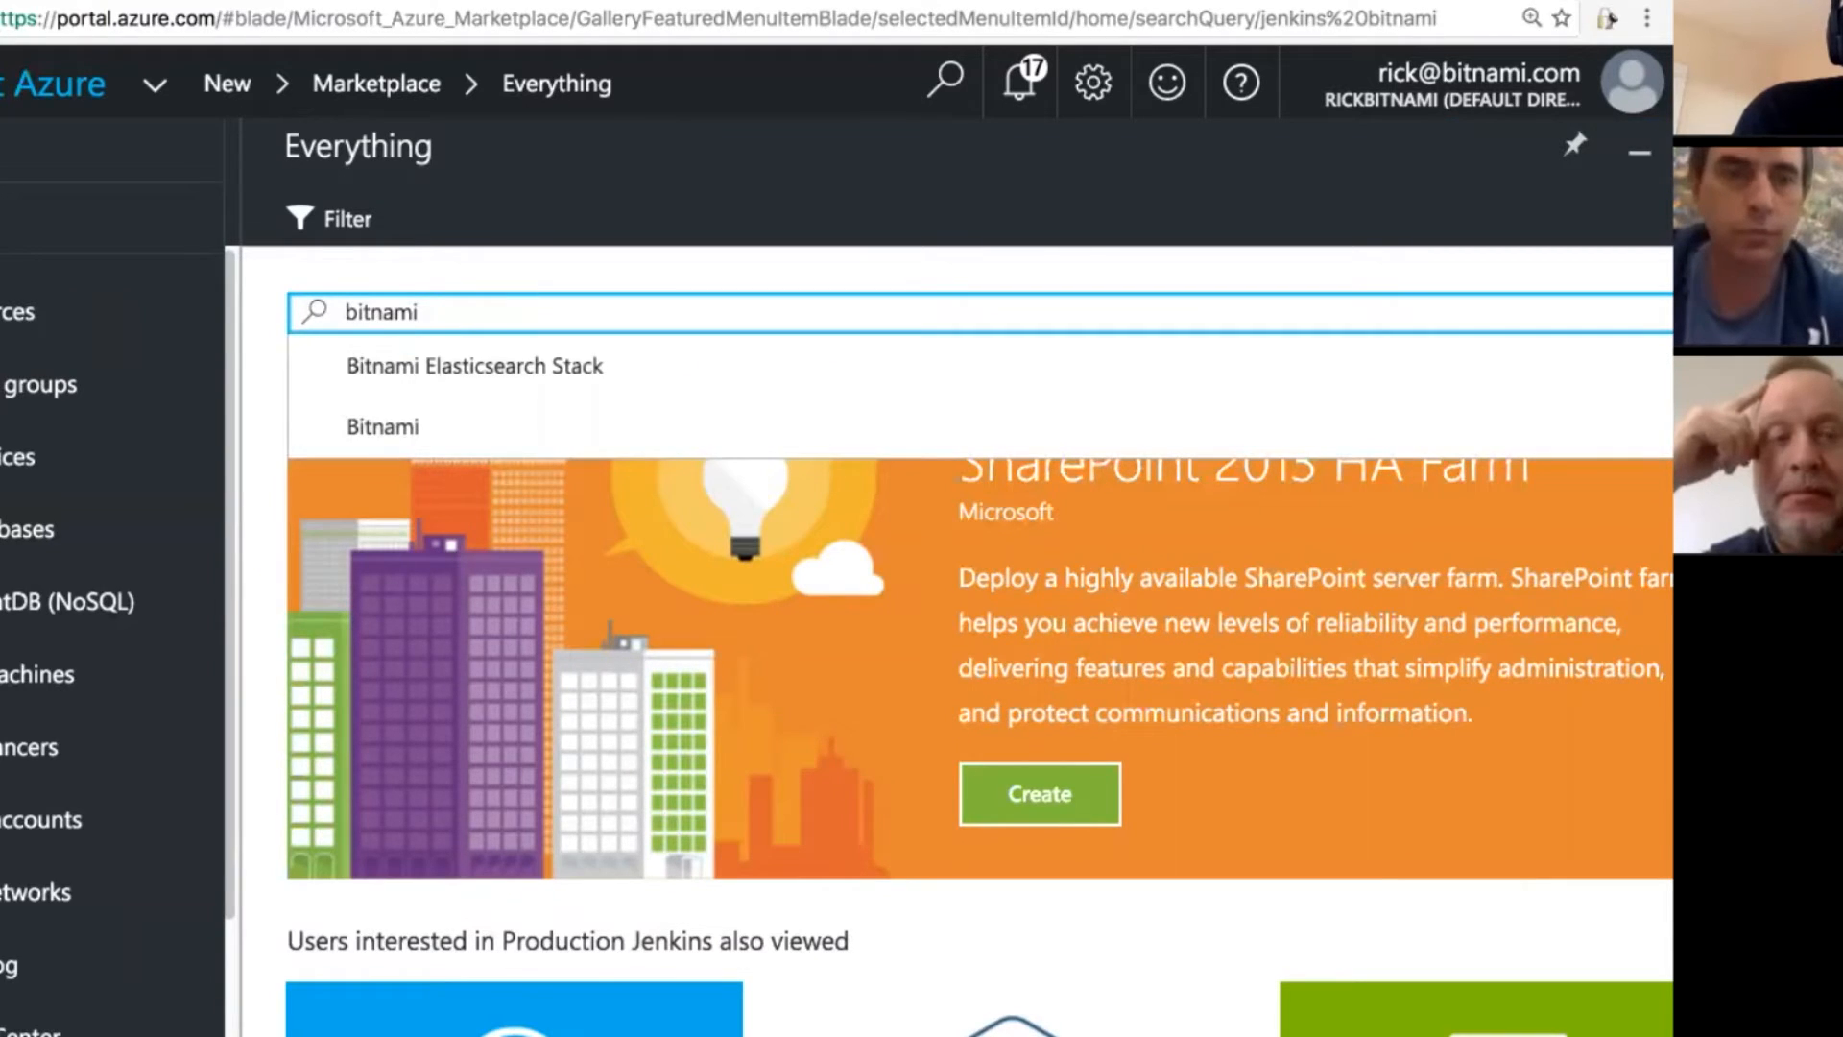
Search the Marketplace for 'Bitnami', load more results, and return to the query
key(Down)
key(Down)
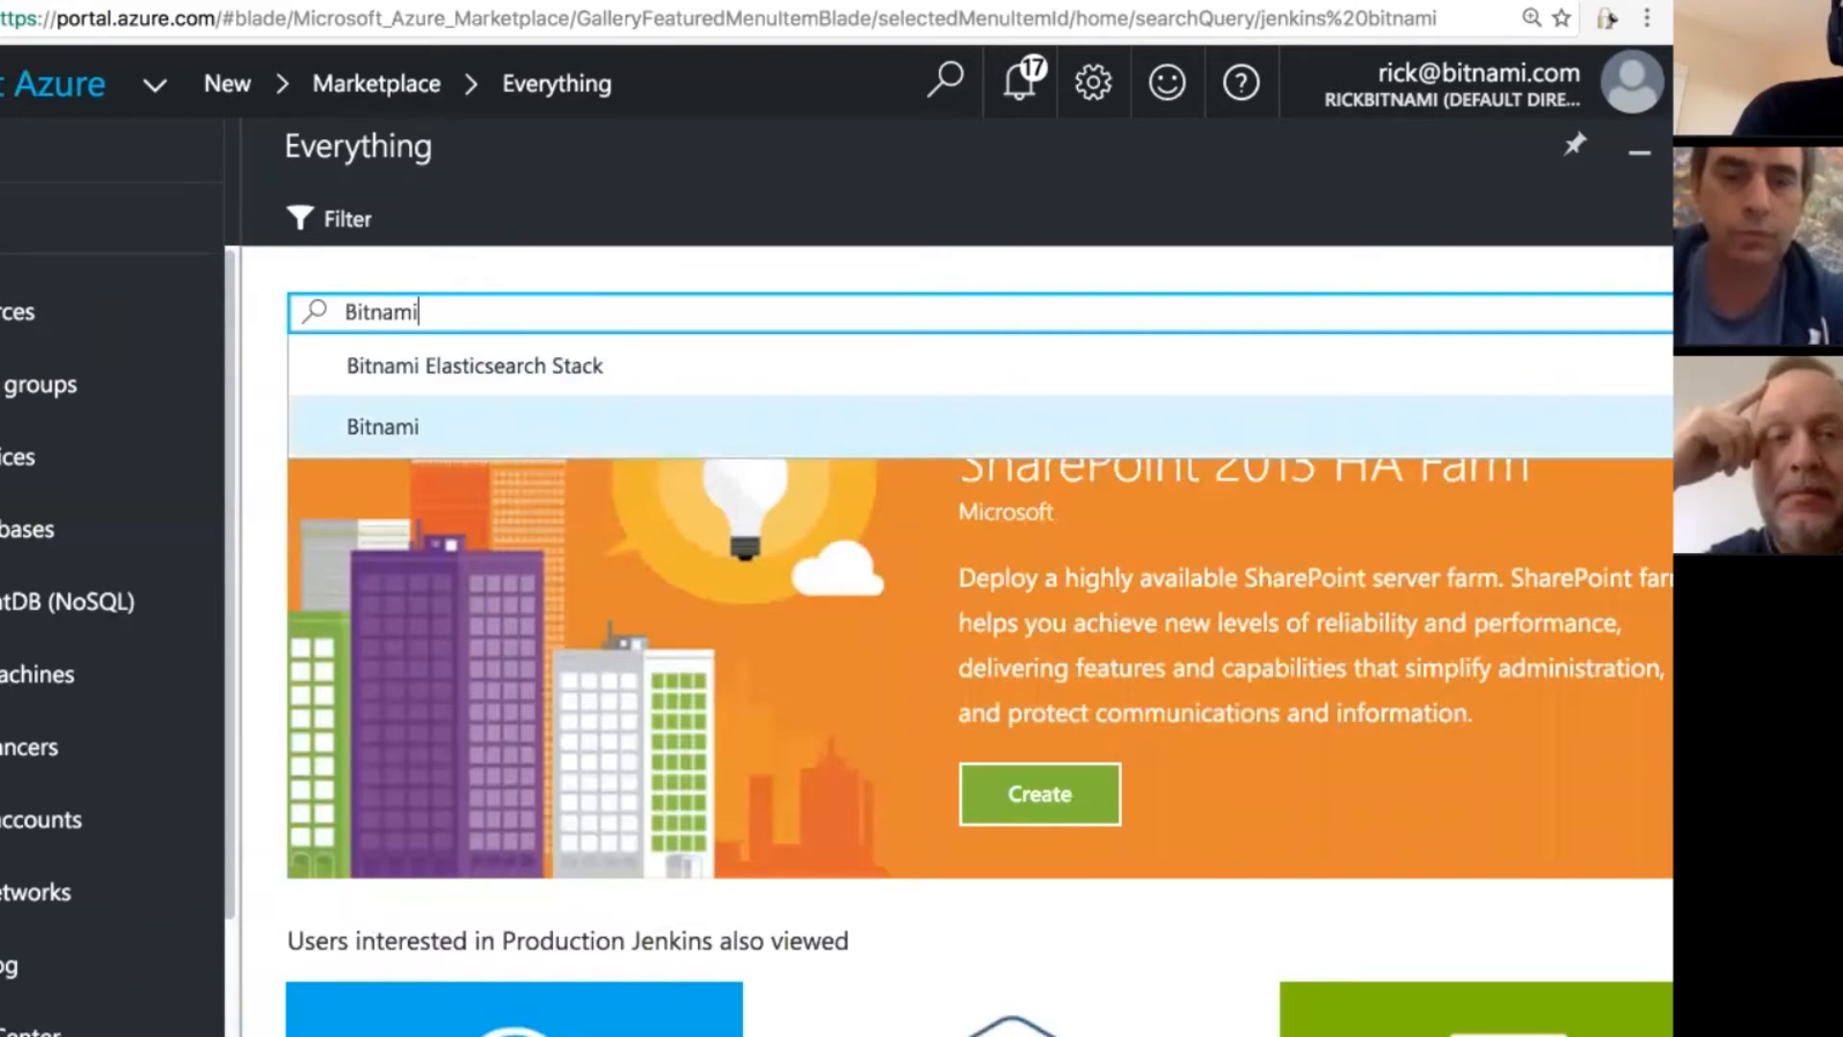
key(Return)
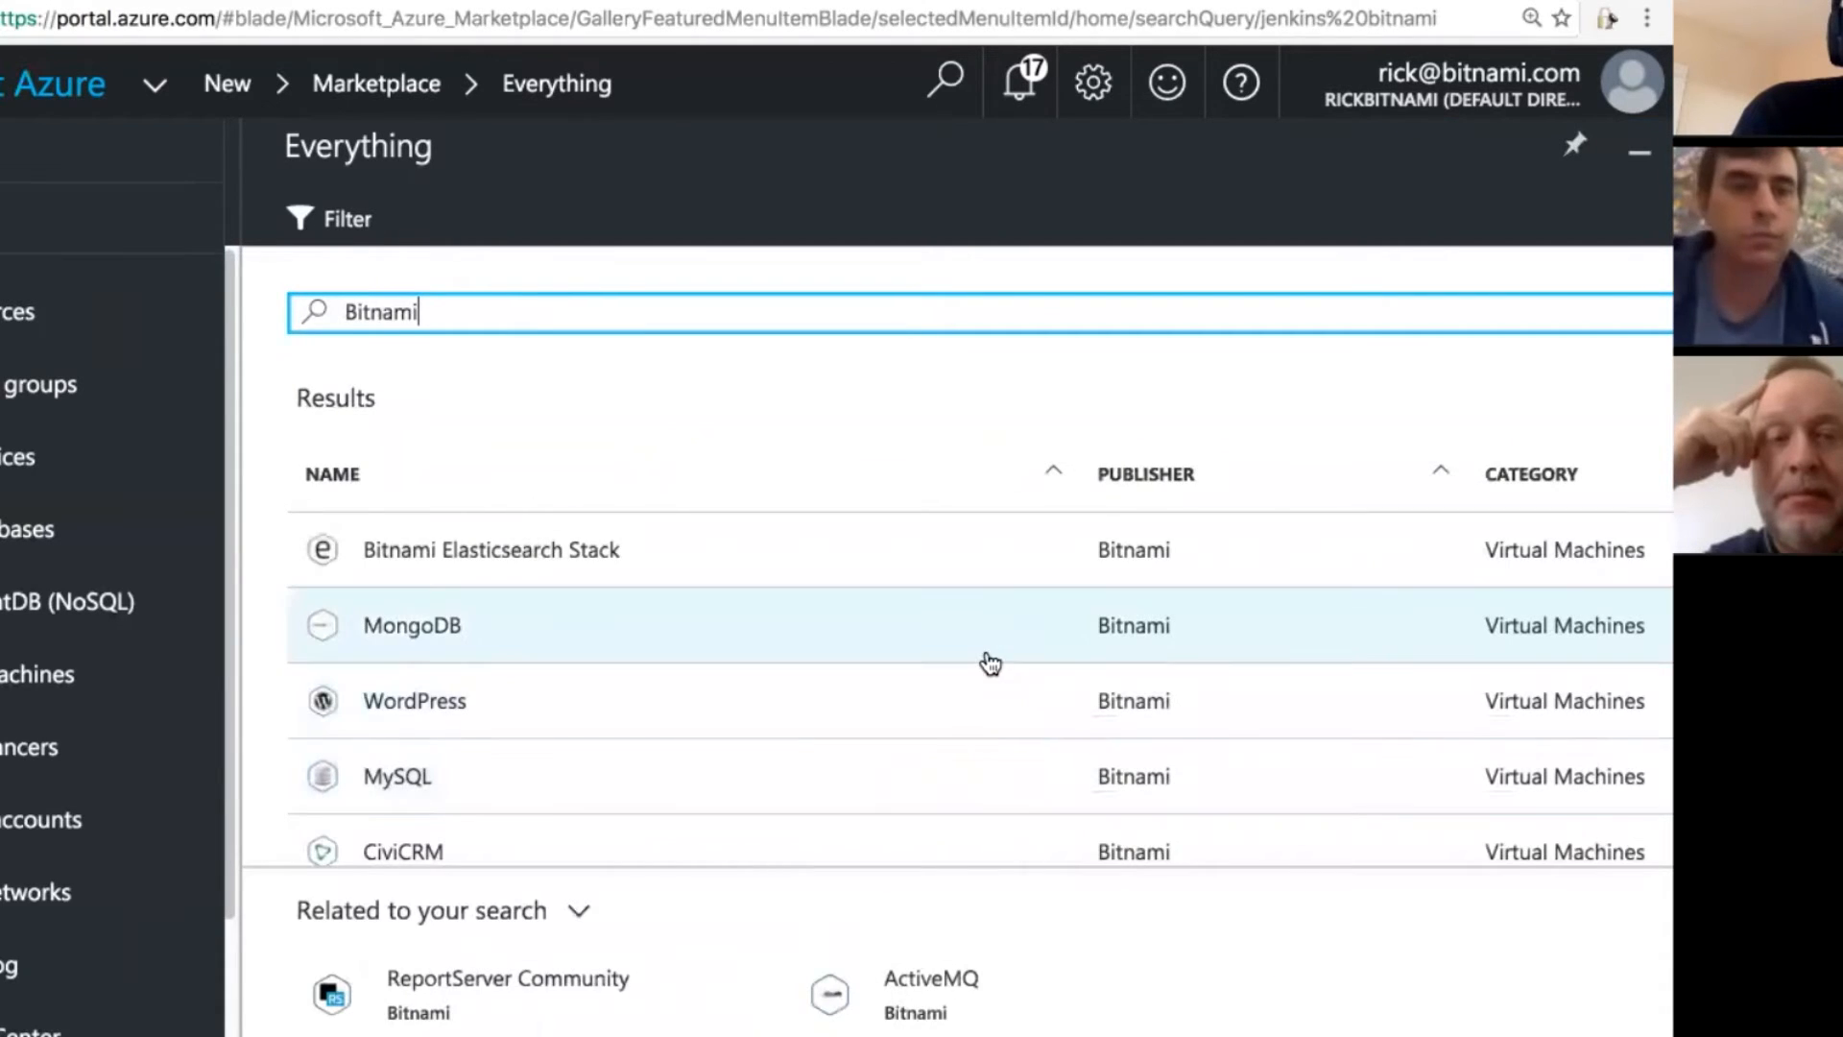
scroll(959, 658, down, 1)
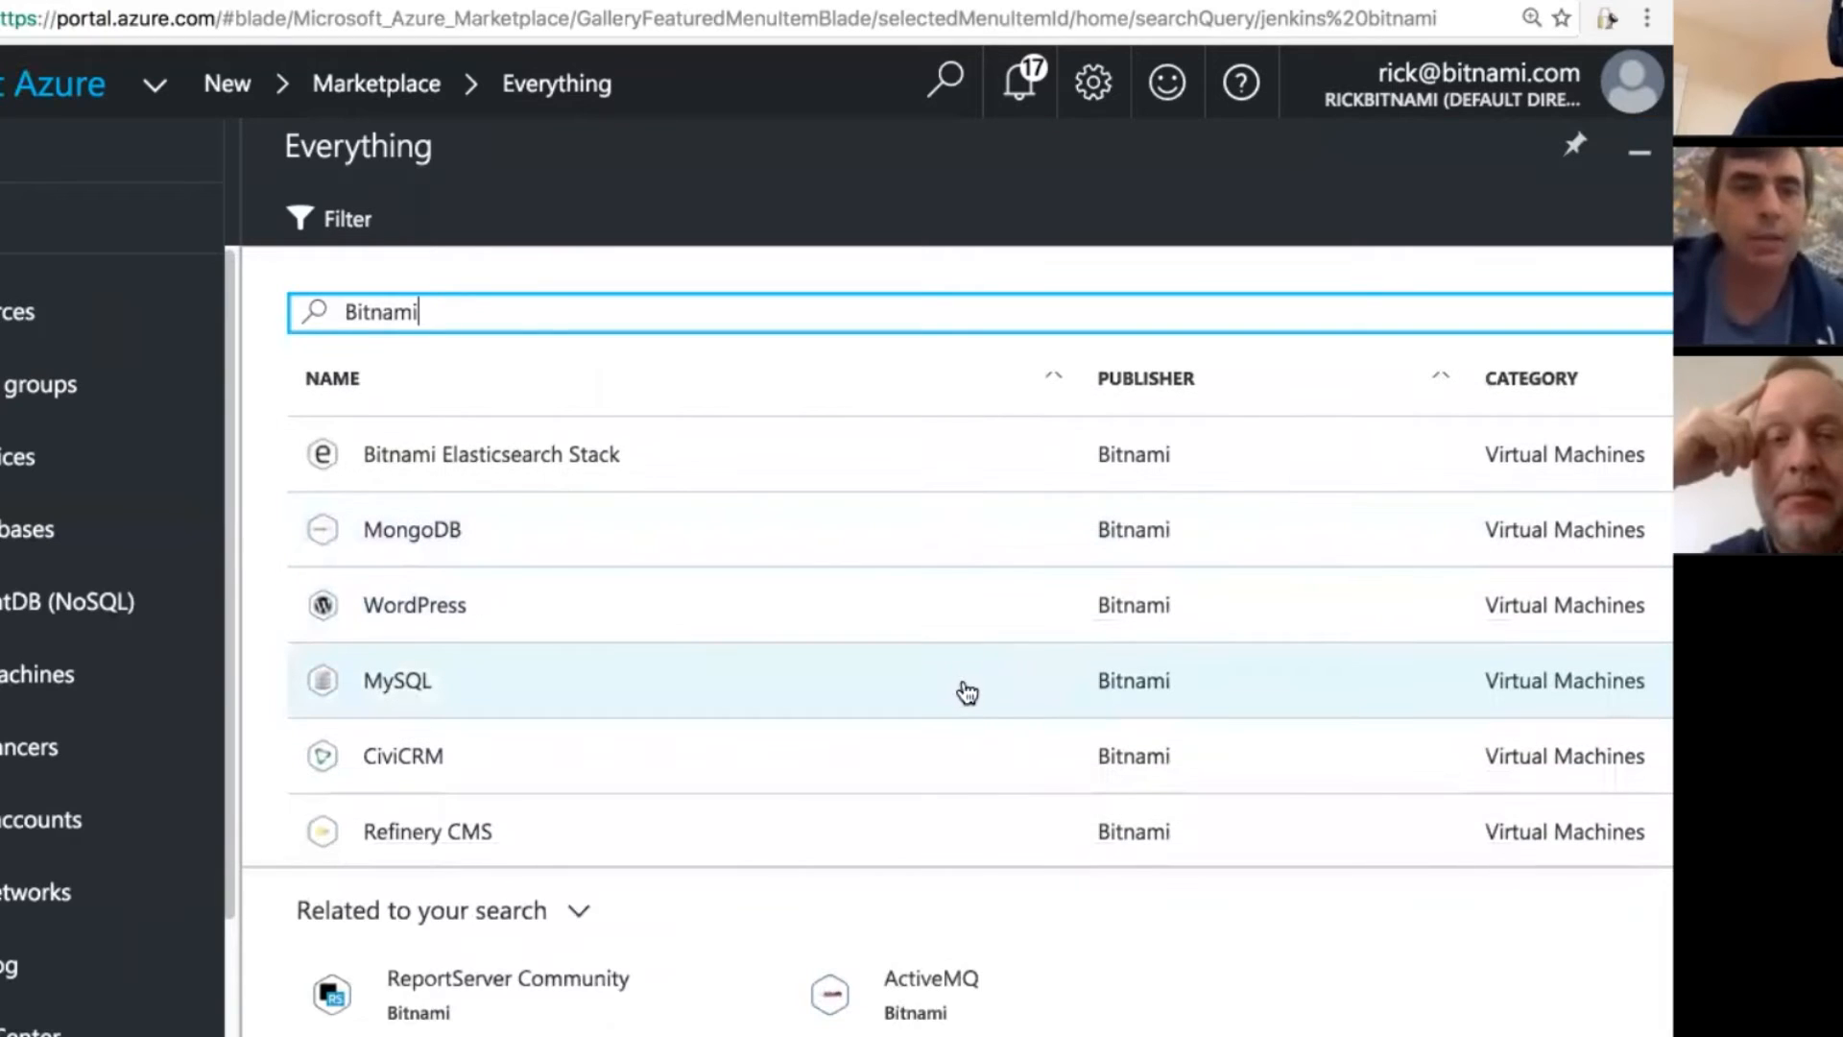
scroll(963, 697, down, 1)
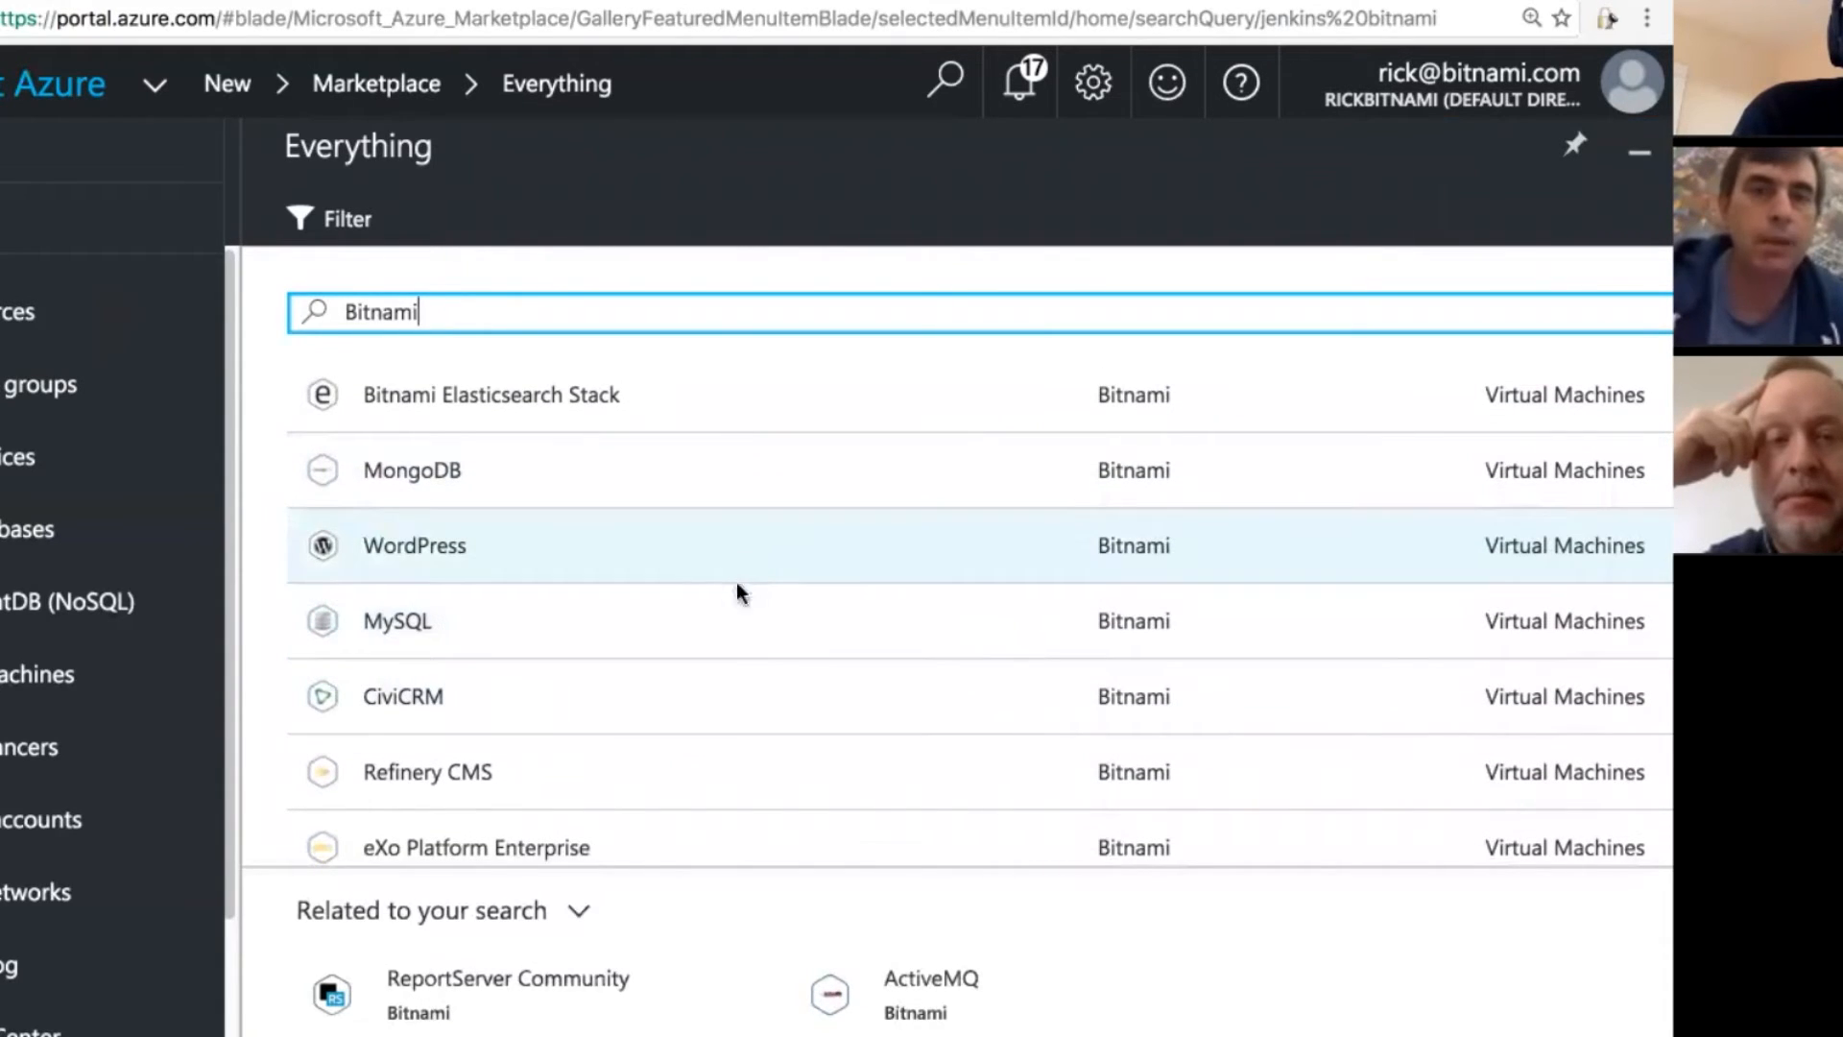
scroll(736, 582, up, 1)
scroll(736, 582, down, 1)
scroll(735, 561, down, 1)
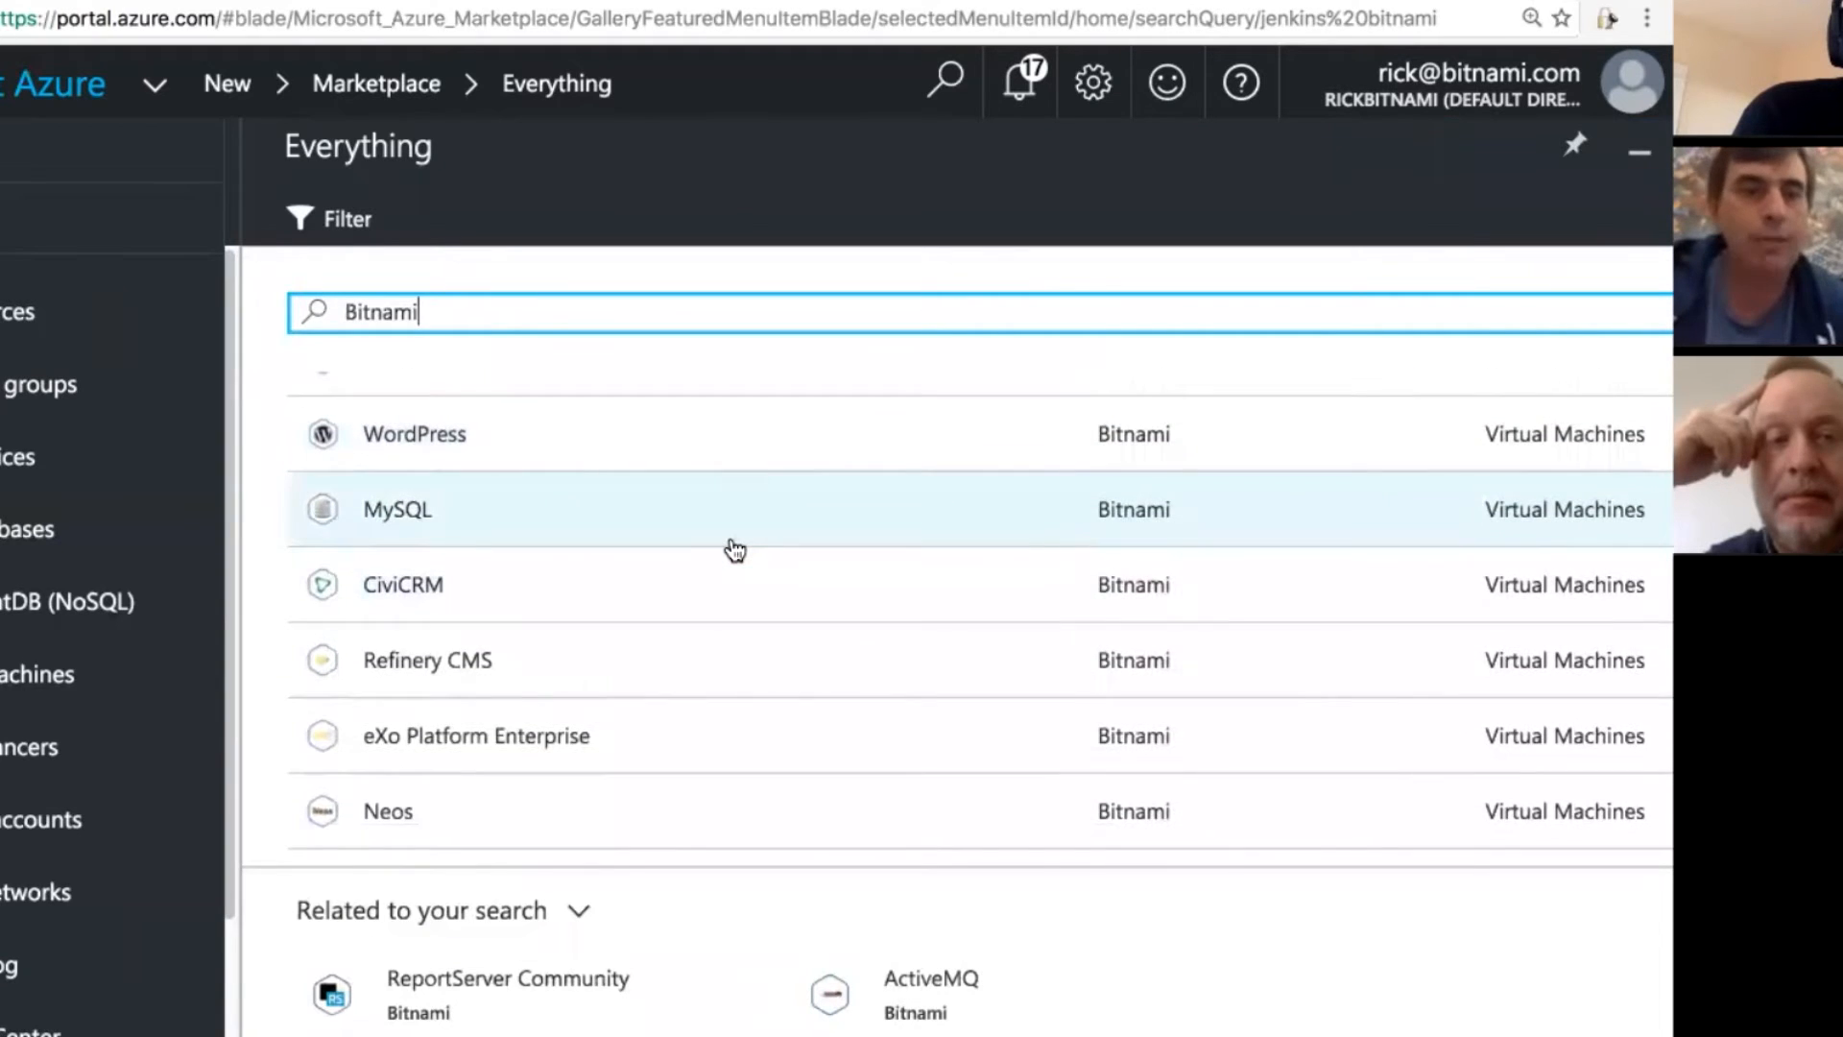
scroll(735, 550, down, 3)
scroll(735, 551, down, 3)
scroll(734, 550, down, 1)
scroll(734, 550, down, 1)
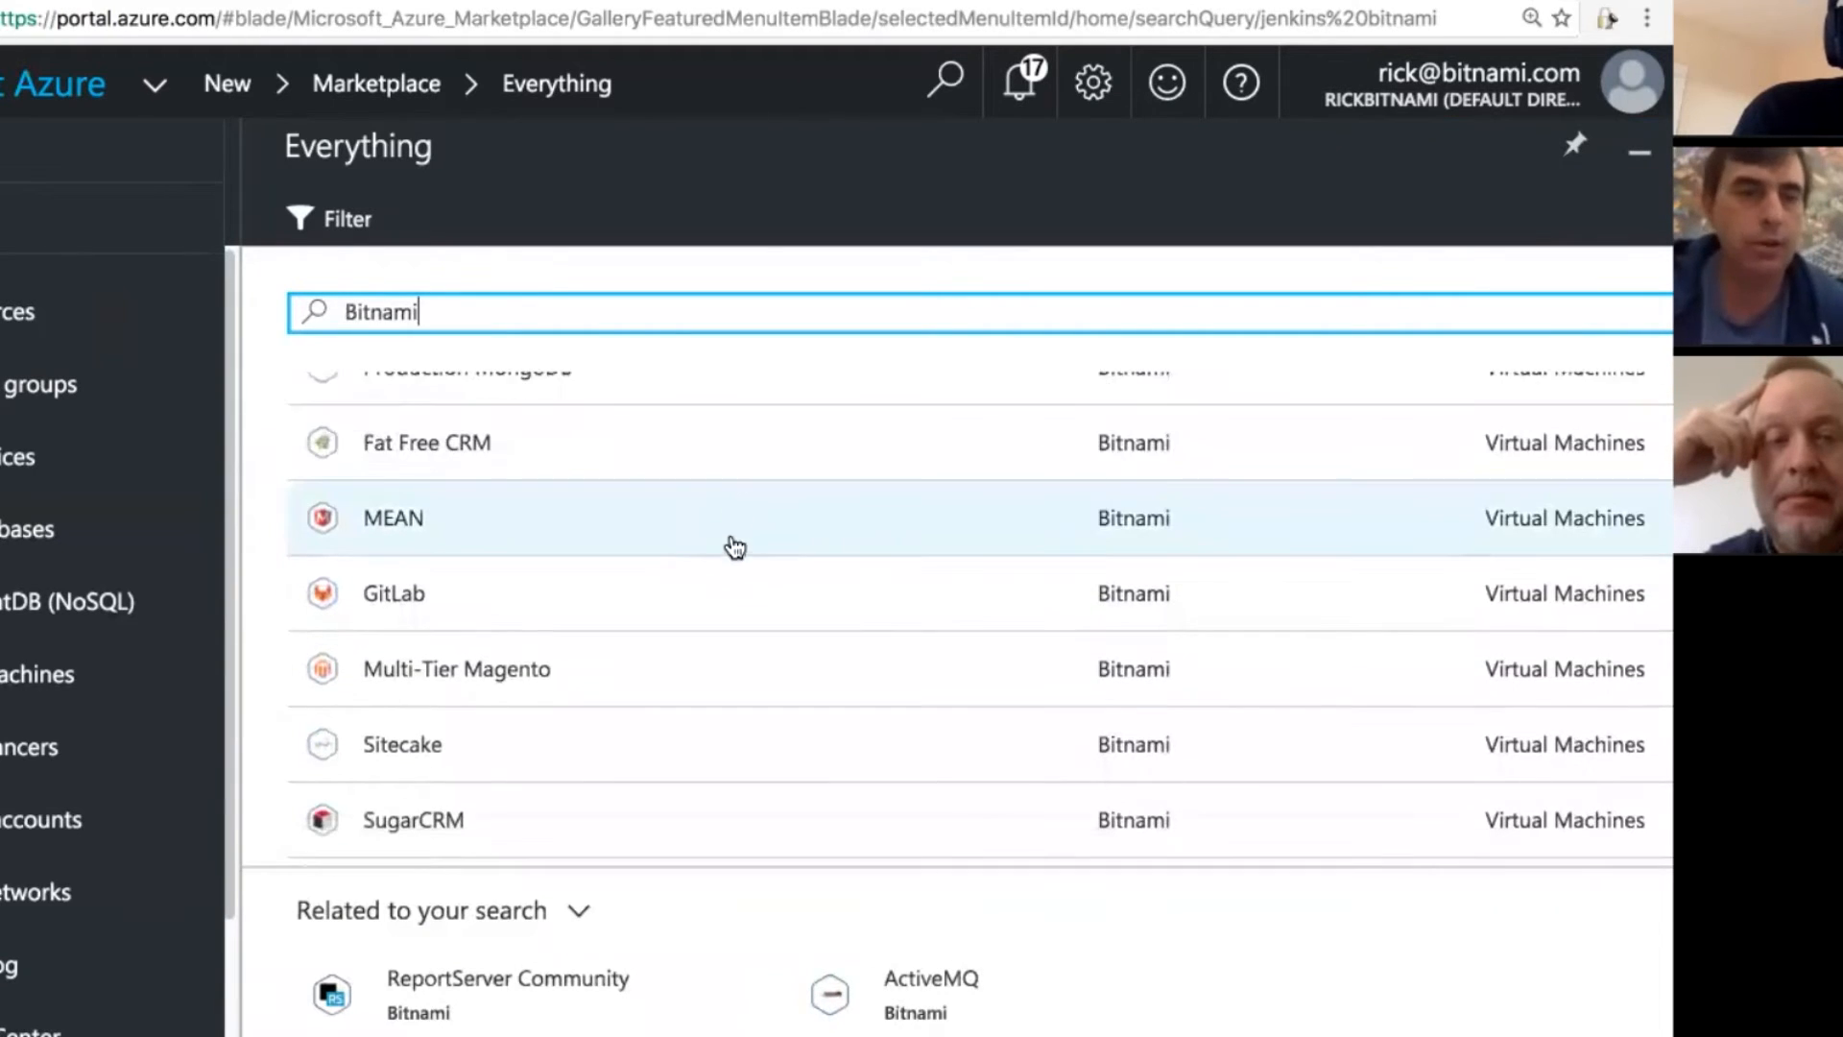
scroll(735, 545, down, 1)
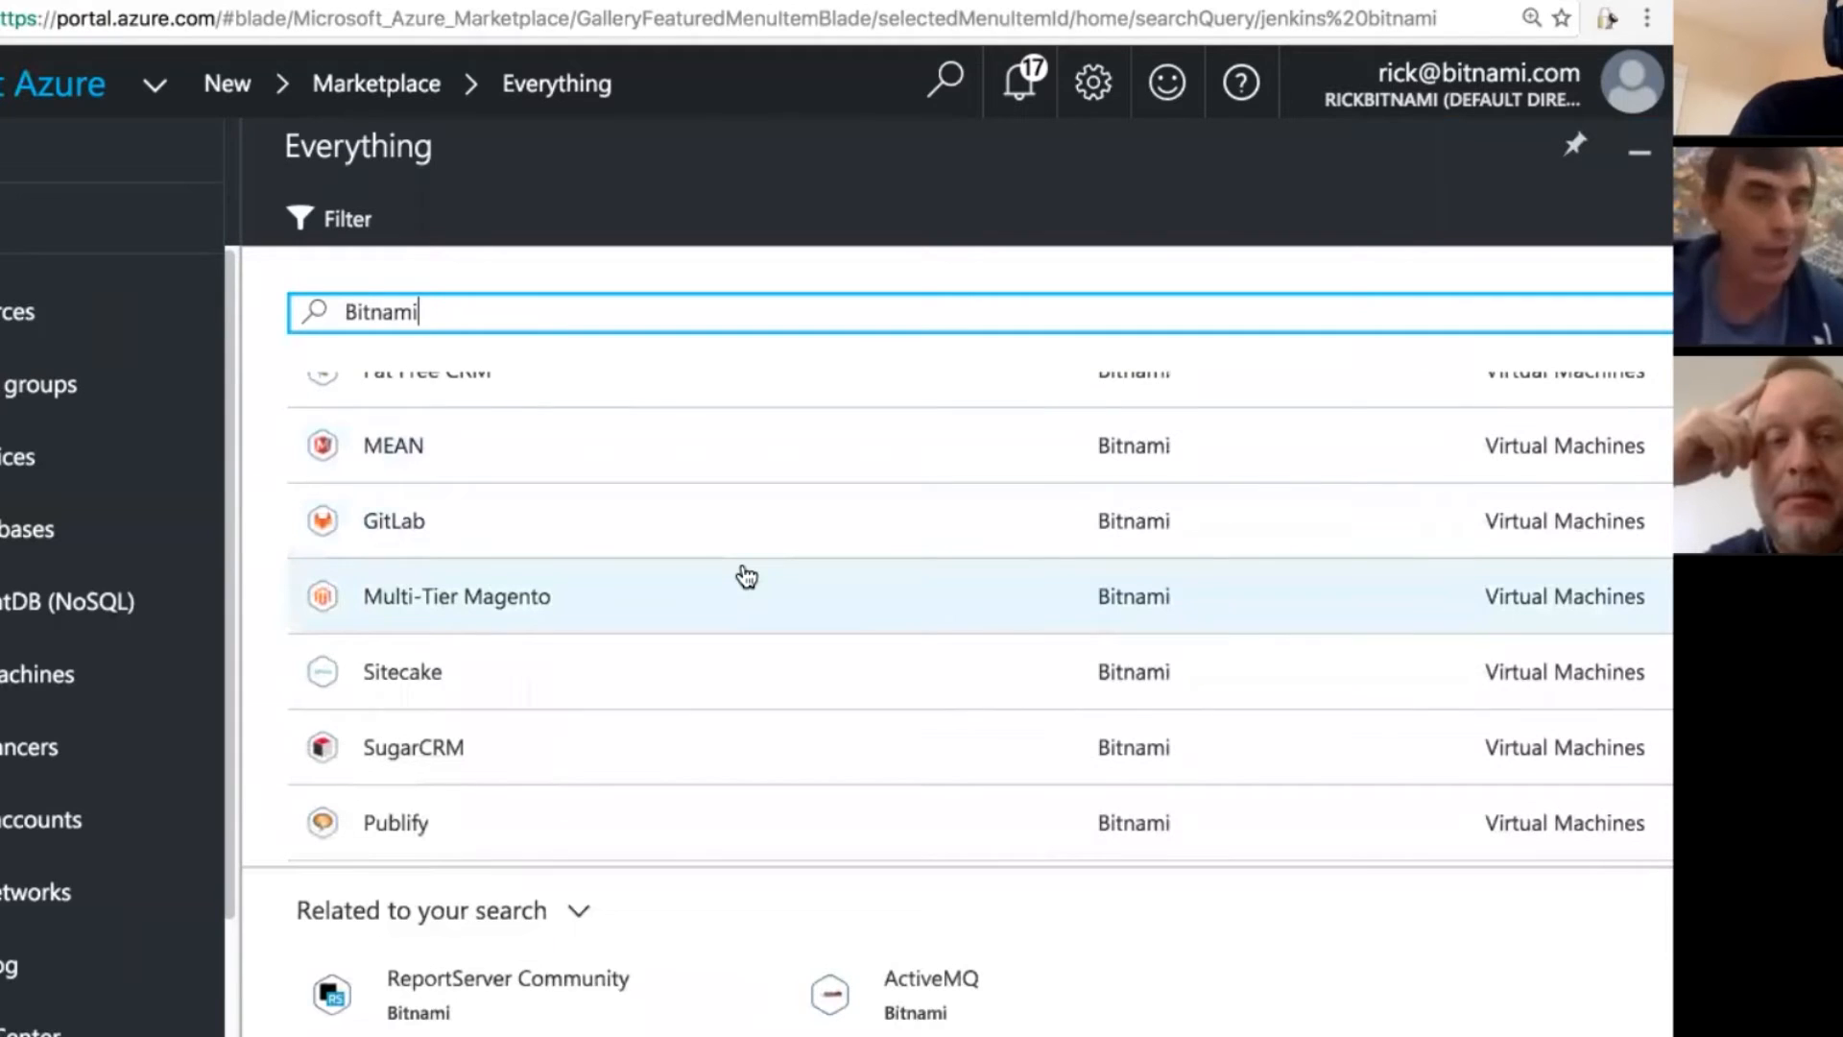
scroll(746, 577, down, 2)
scroll(746, 577, down, 1)
scroll(744, 572, down, 1)
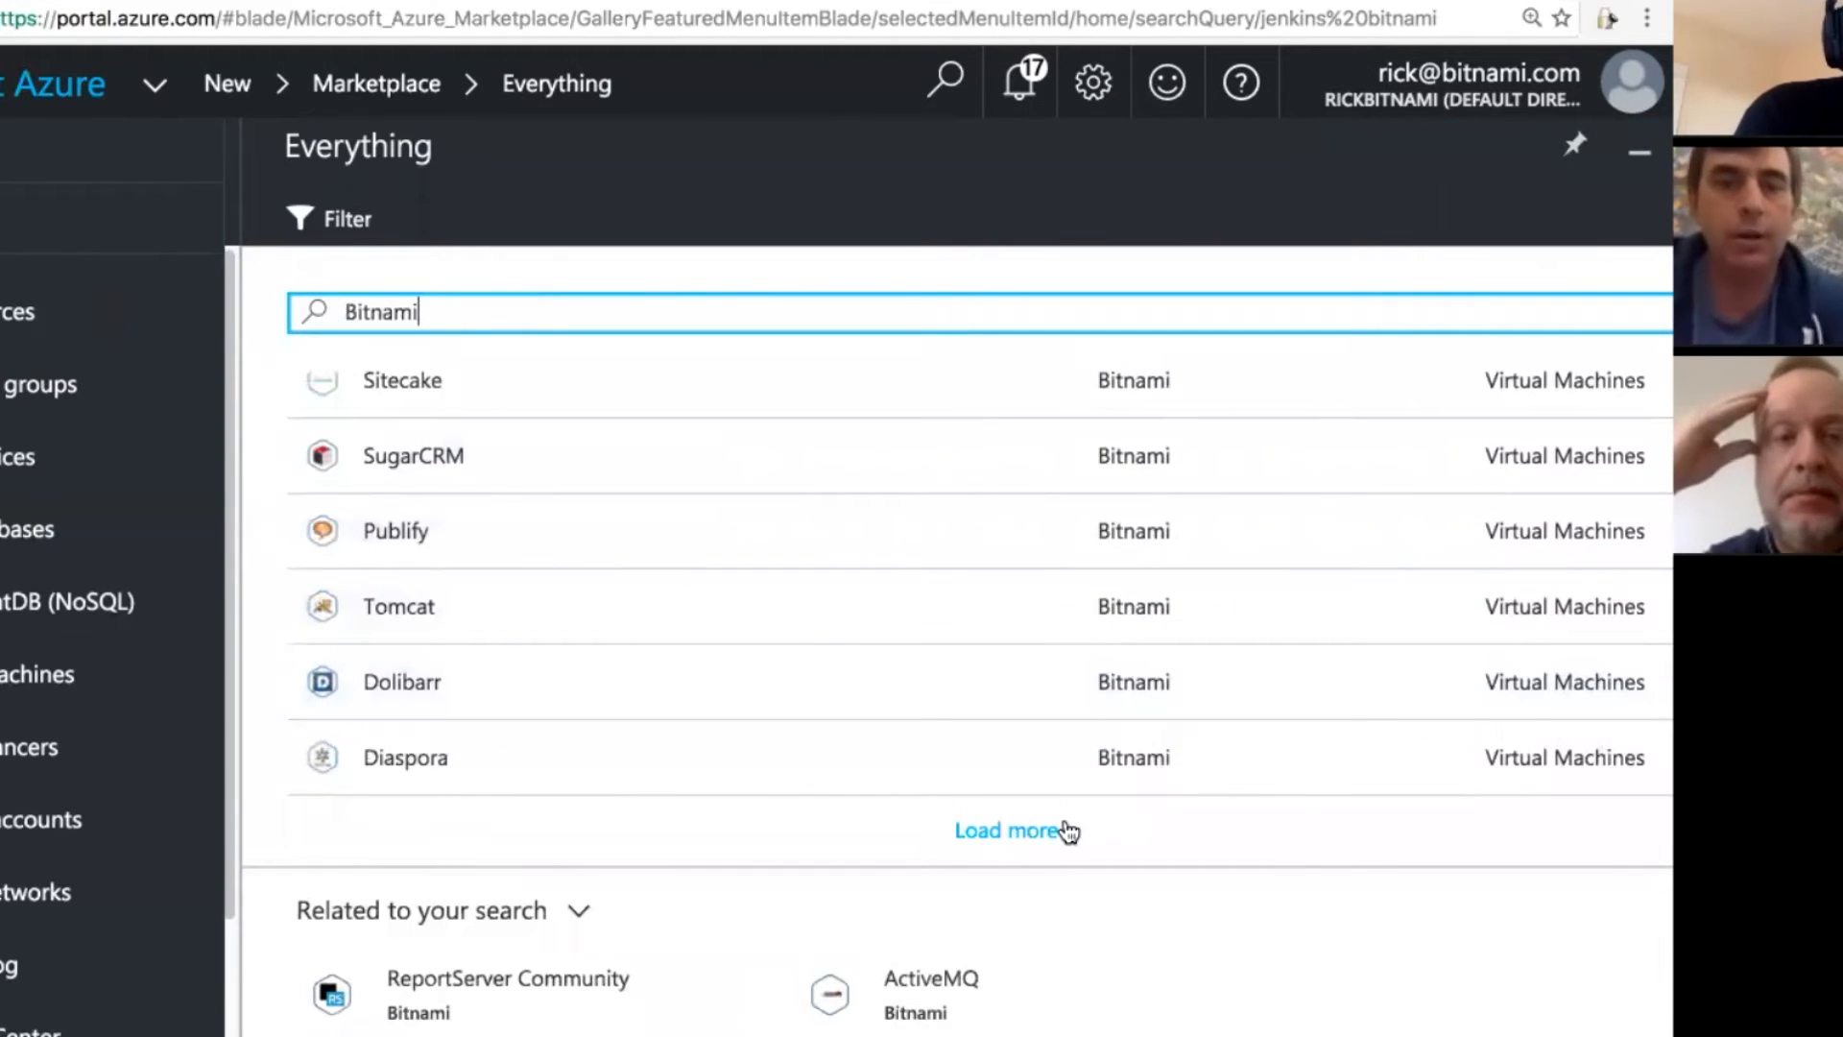
click(1048, 832)
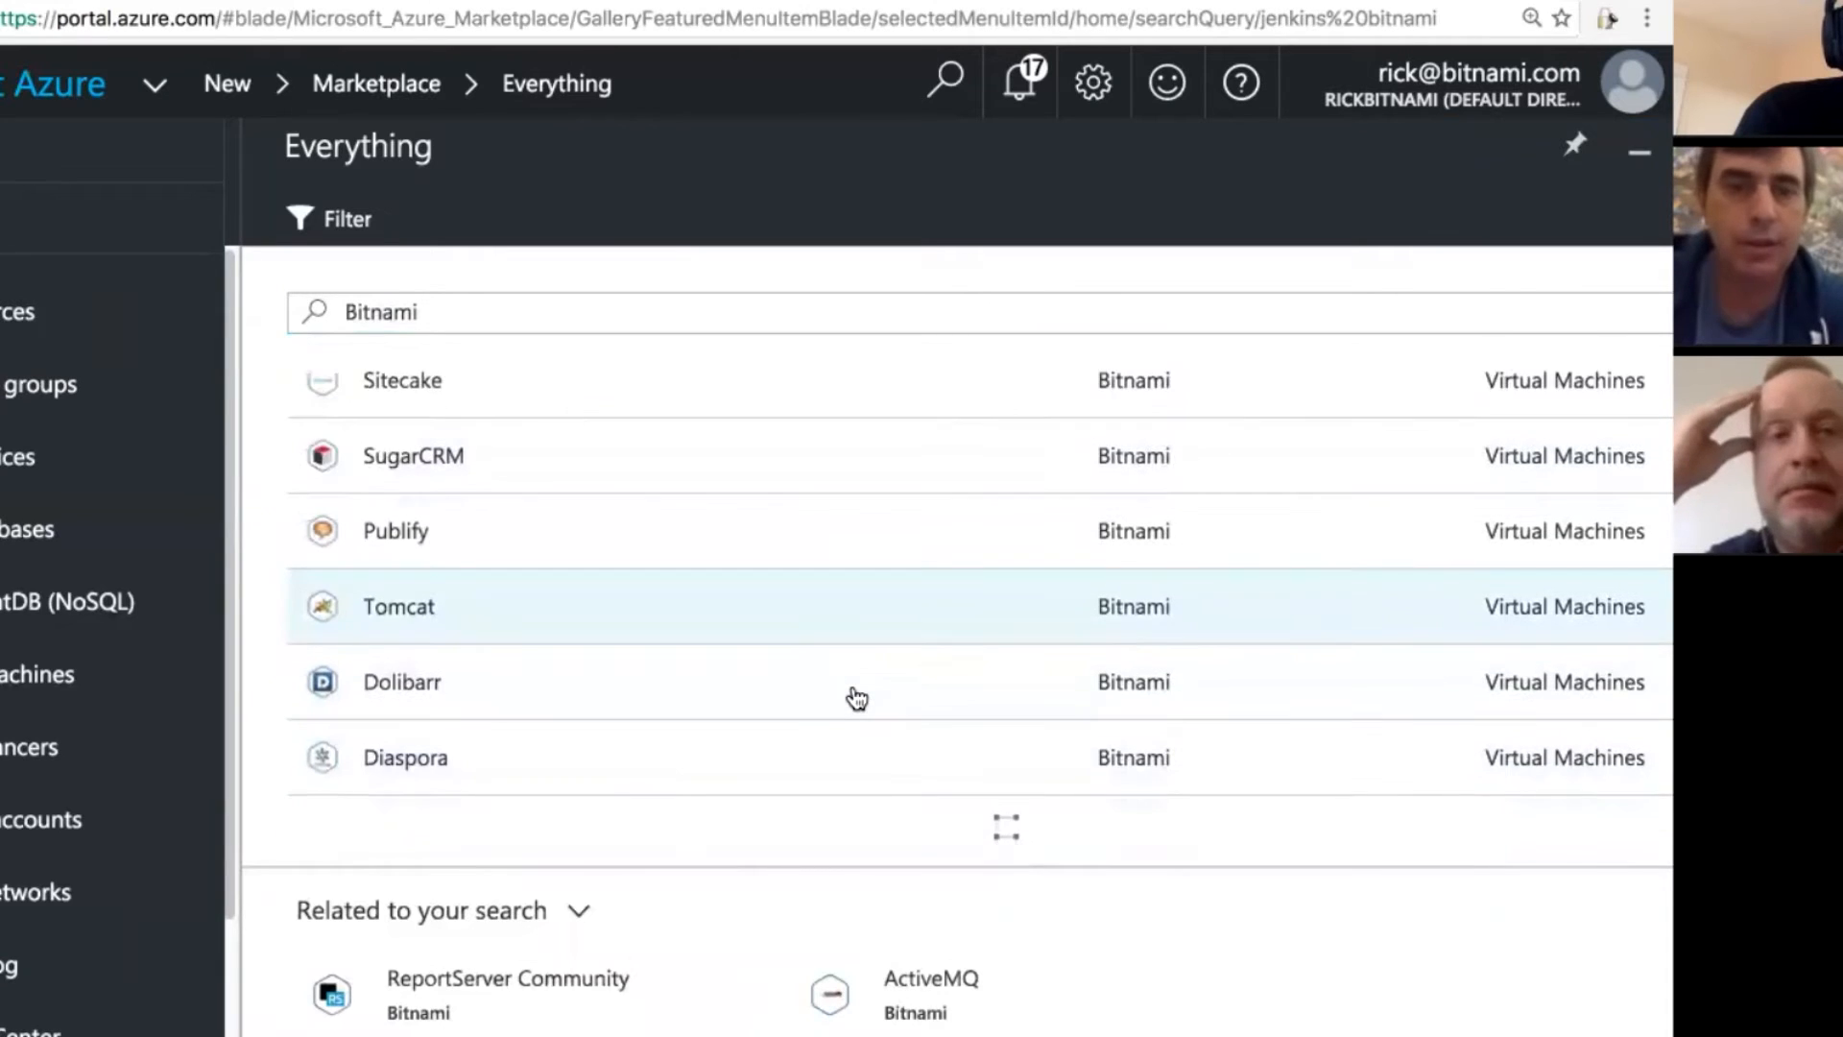
scroll(857, 687, down, 1)
scroll(858, 685, down, 1)
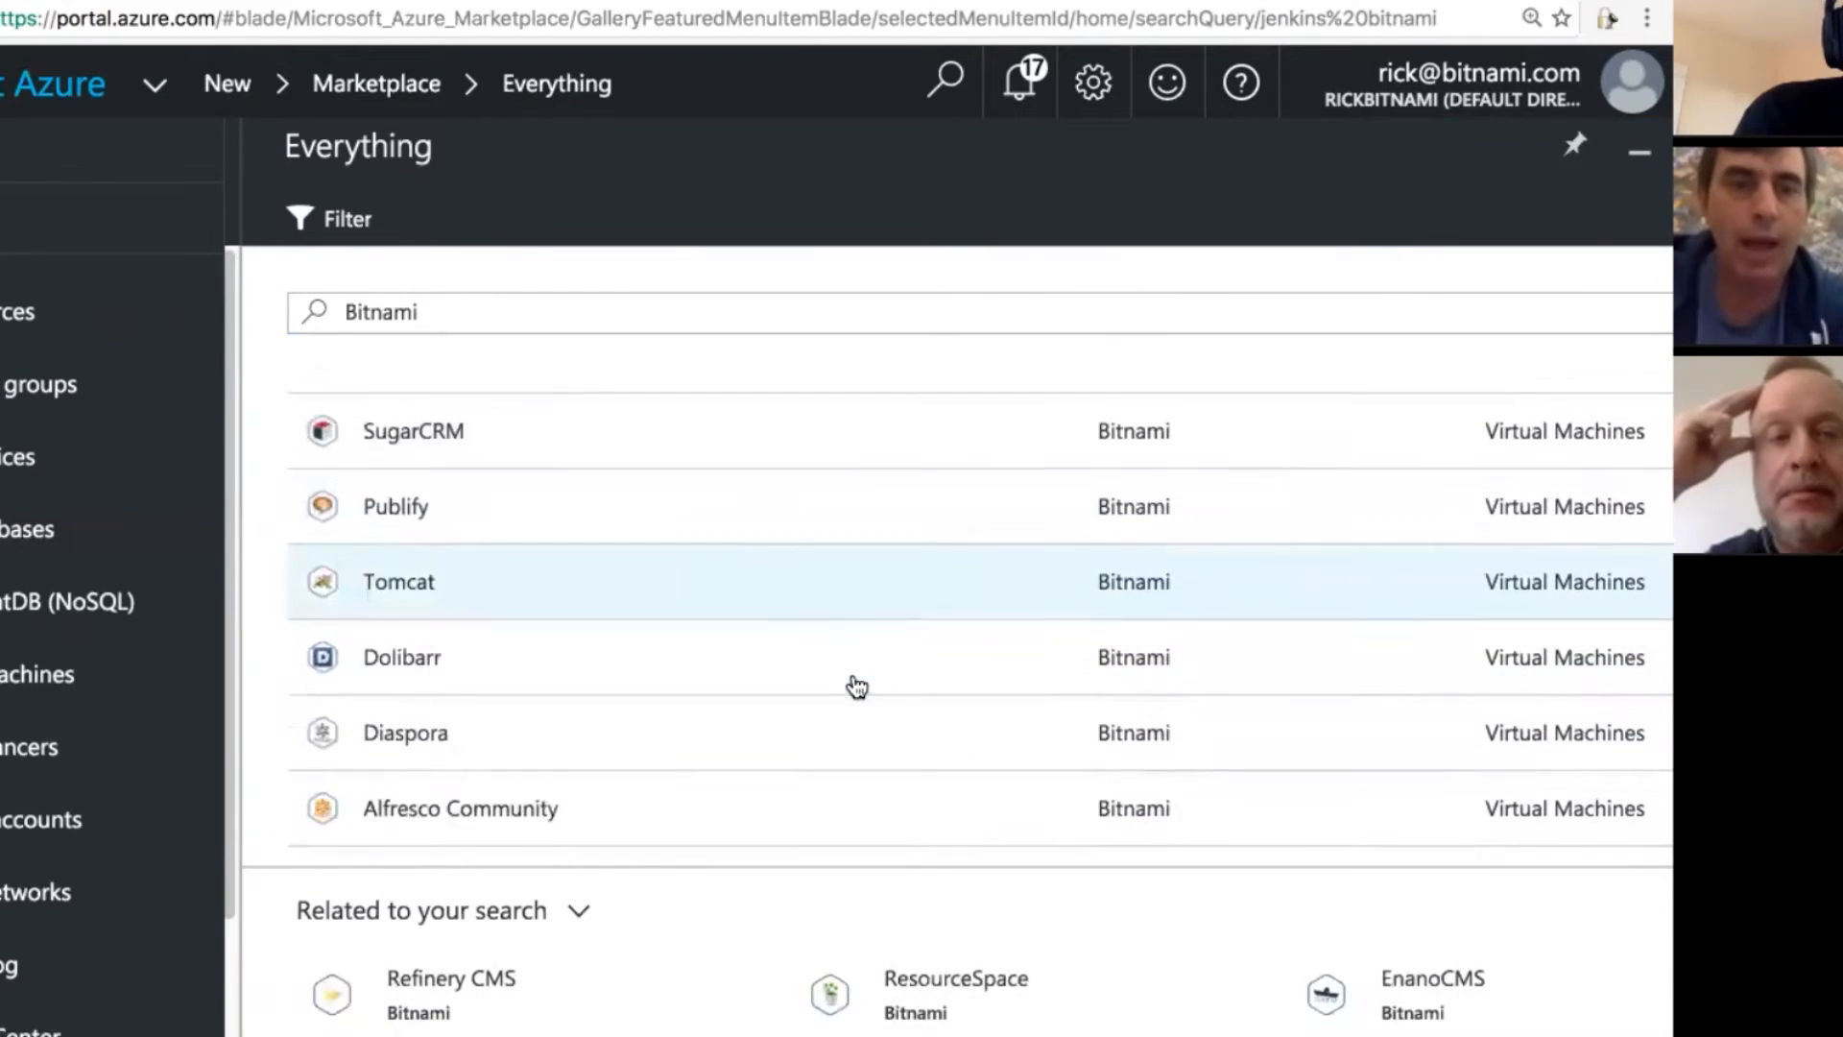
scroll(858, 687, down, 2)
scroll(857, 685, down, 3)
scroll(857, 686, down, 2)
scroll(858, 686, down, 1)
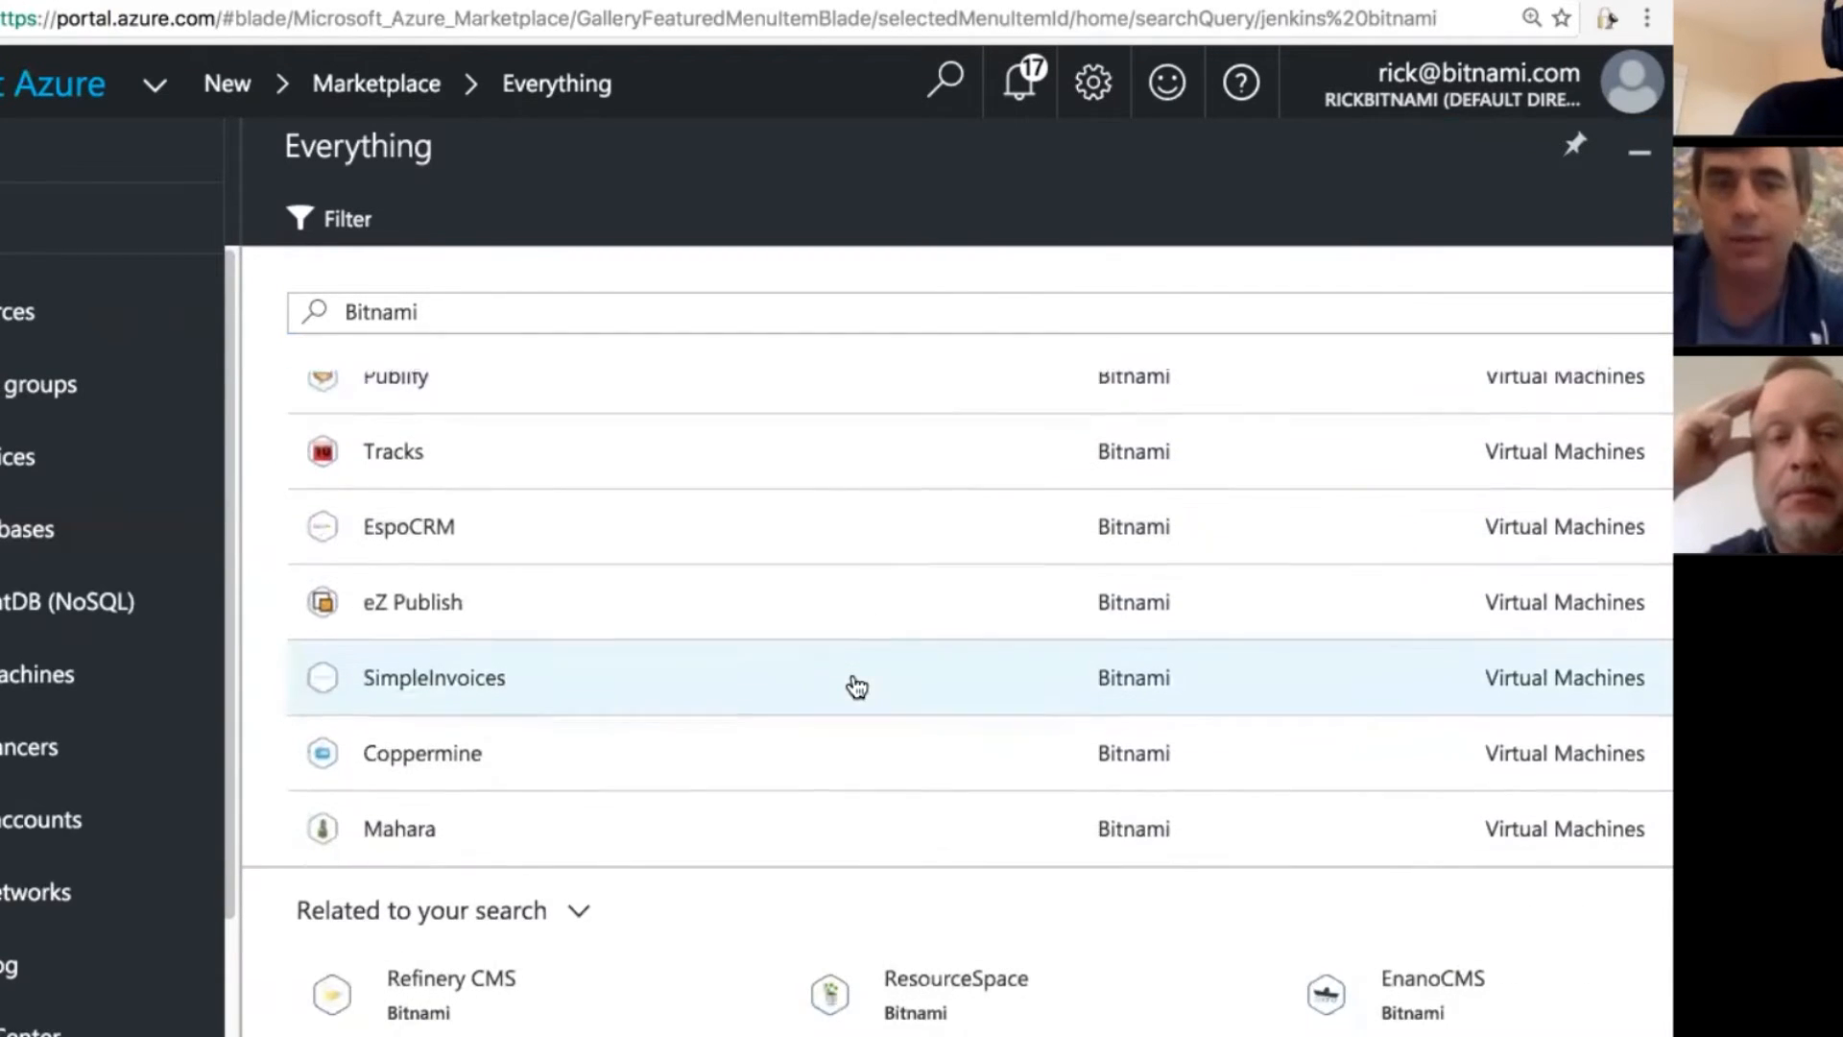
scroll(858, 686, down, 1)
scroll(856, 685, down, 2)
scroll(857, 687, down, 3)
scroll(858, 687, down, 1)
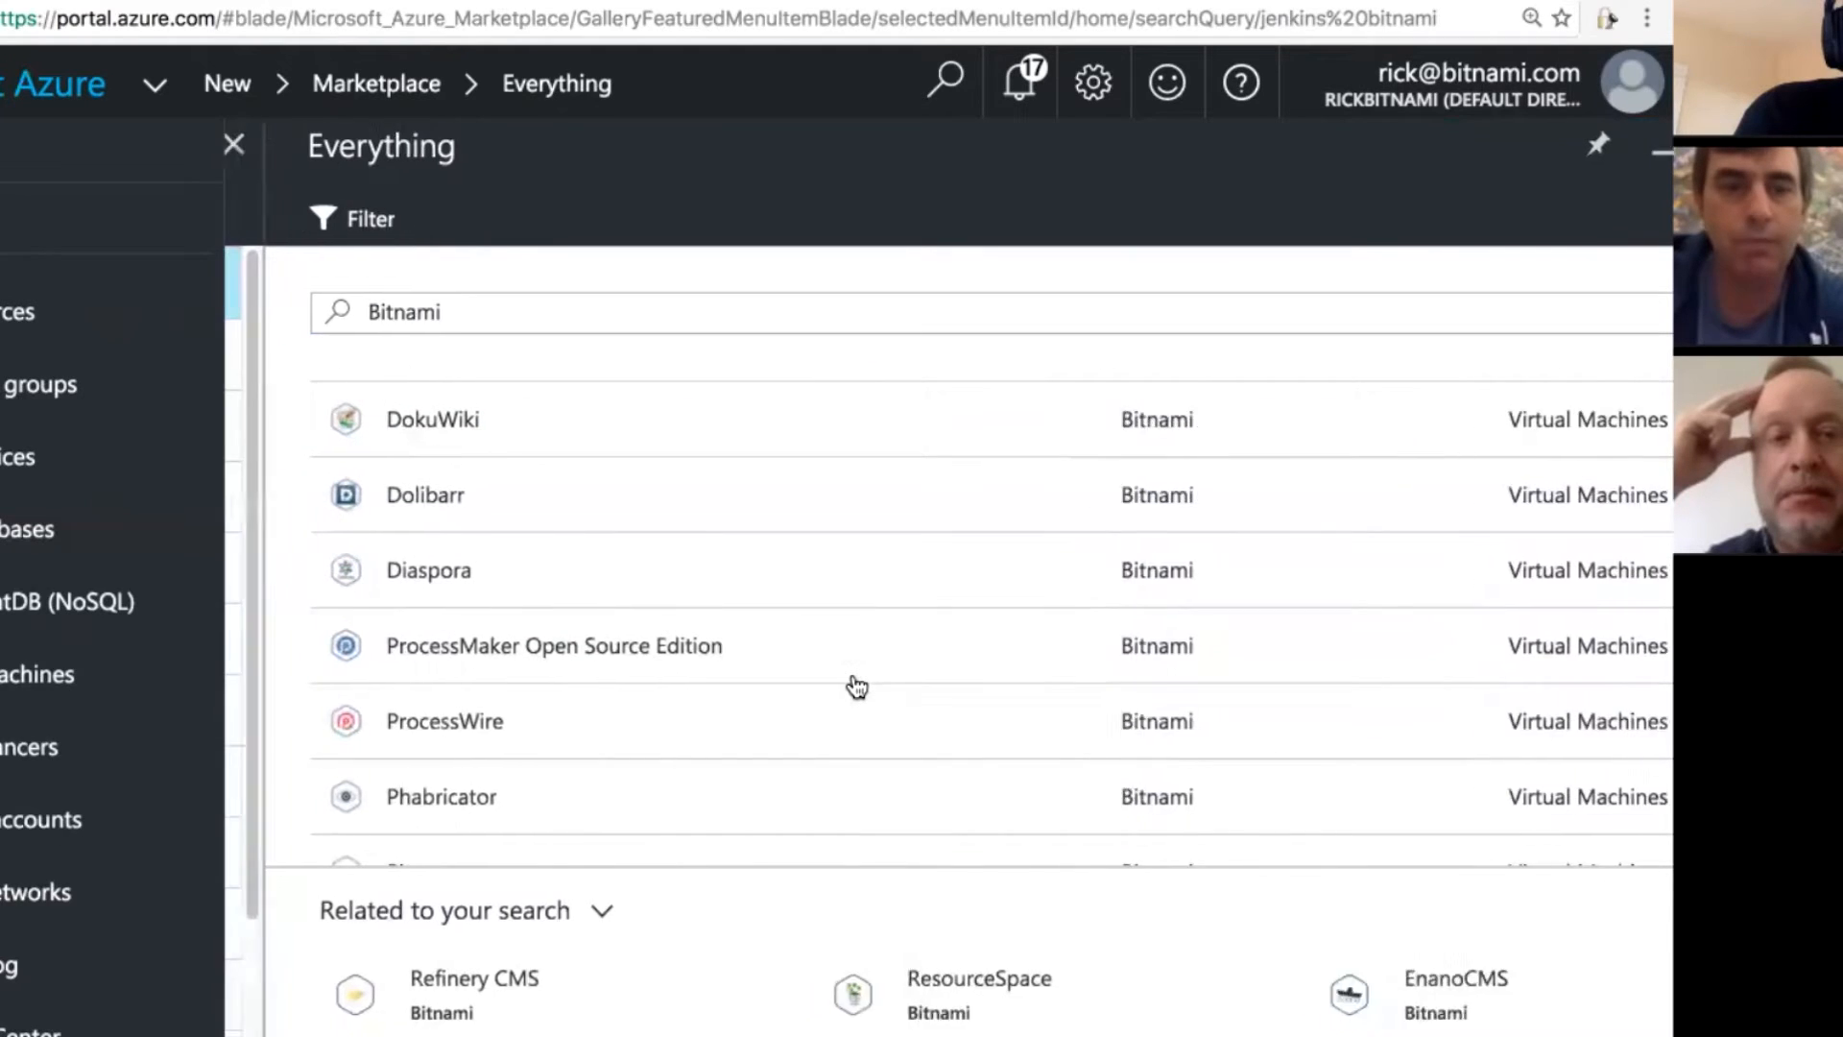
scroll(857, 685, down, 1)
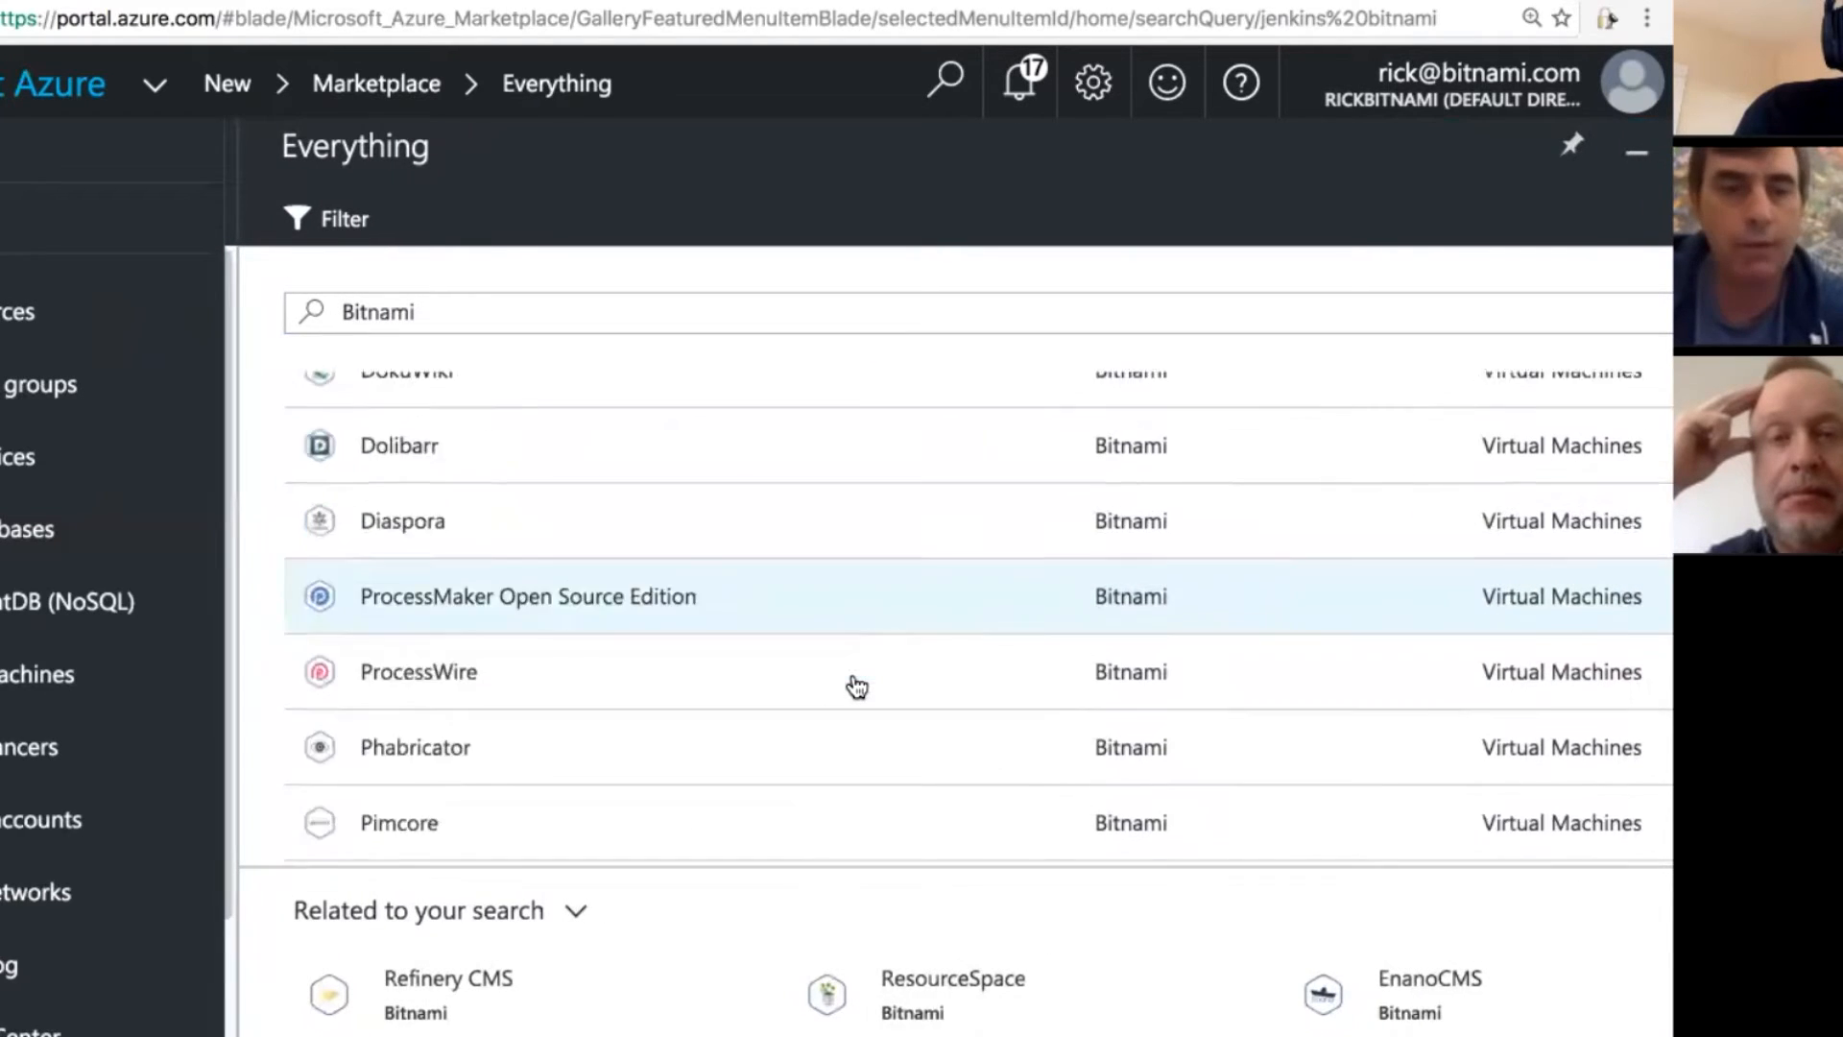
scroll(857, 685, down, 2)
scroll(878, 699, up, 3)
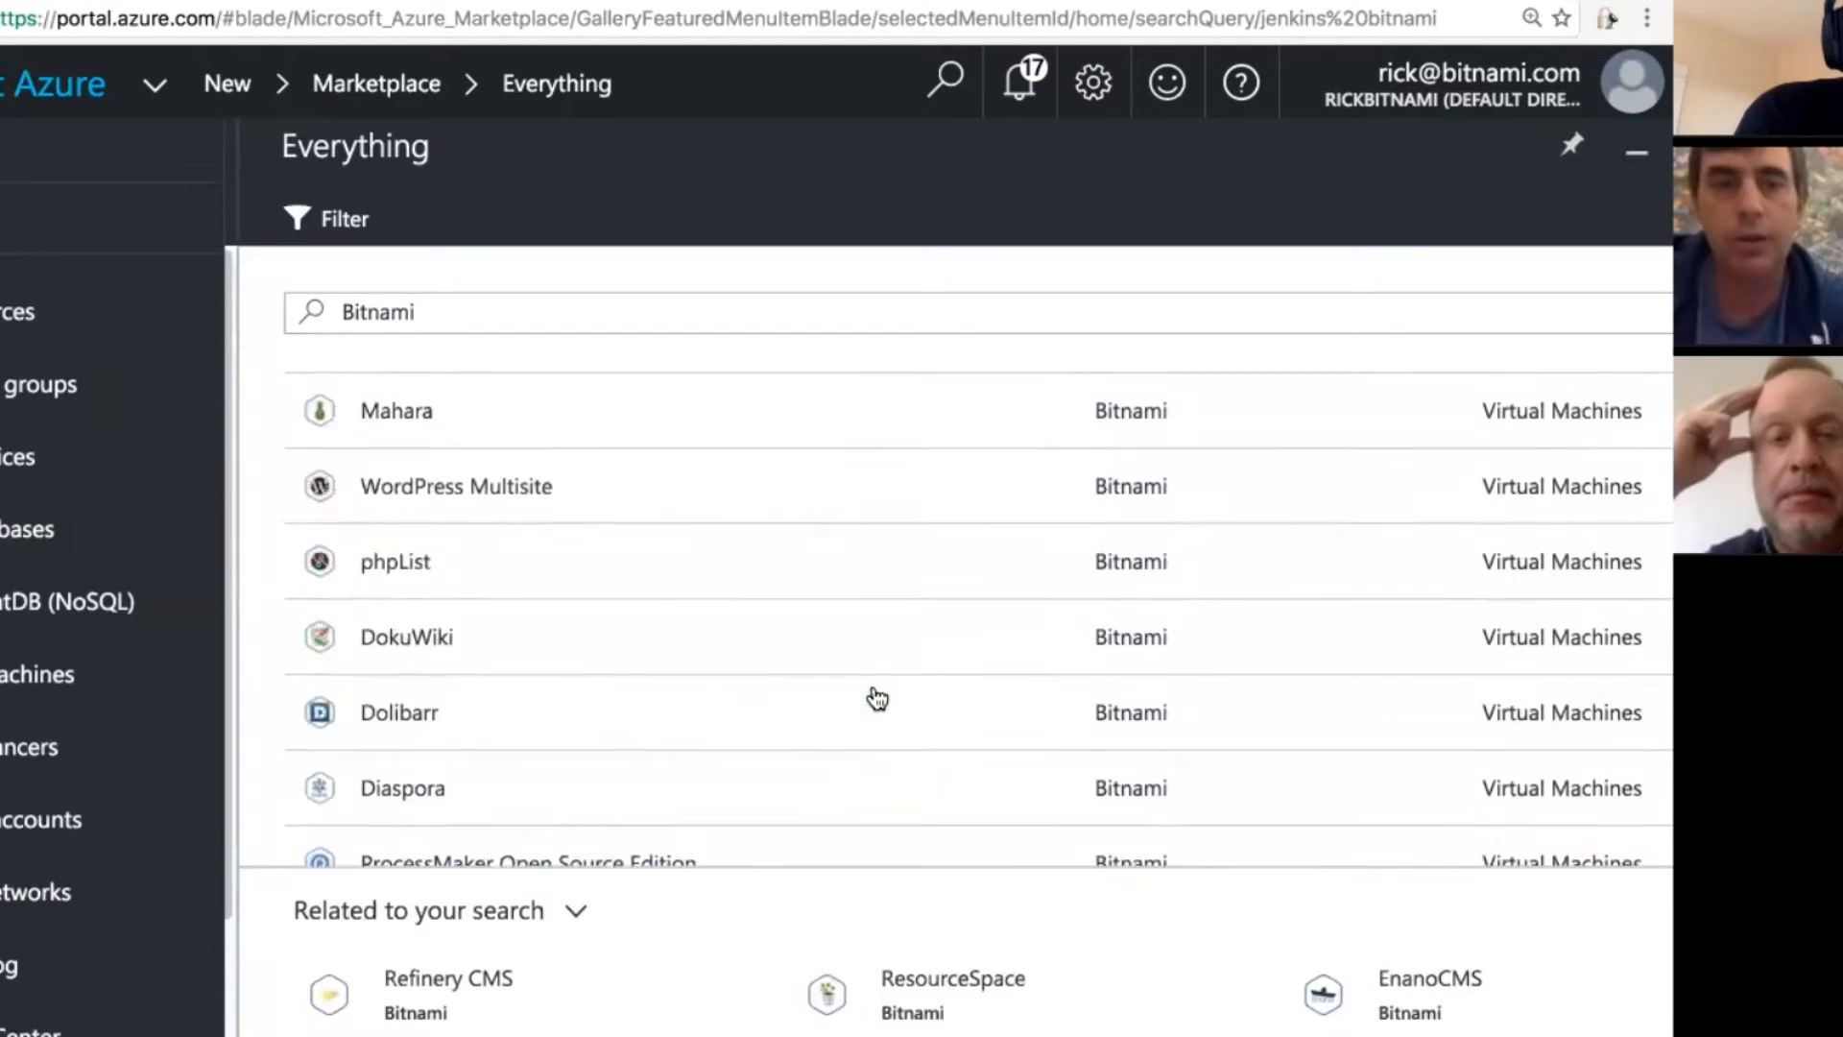
scroll(878, 699, down, 3)
scroll(878, 699, down, 3)
scroll(879, 698, down, 3)
scroll(879, 698, up, 3)
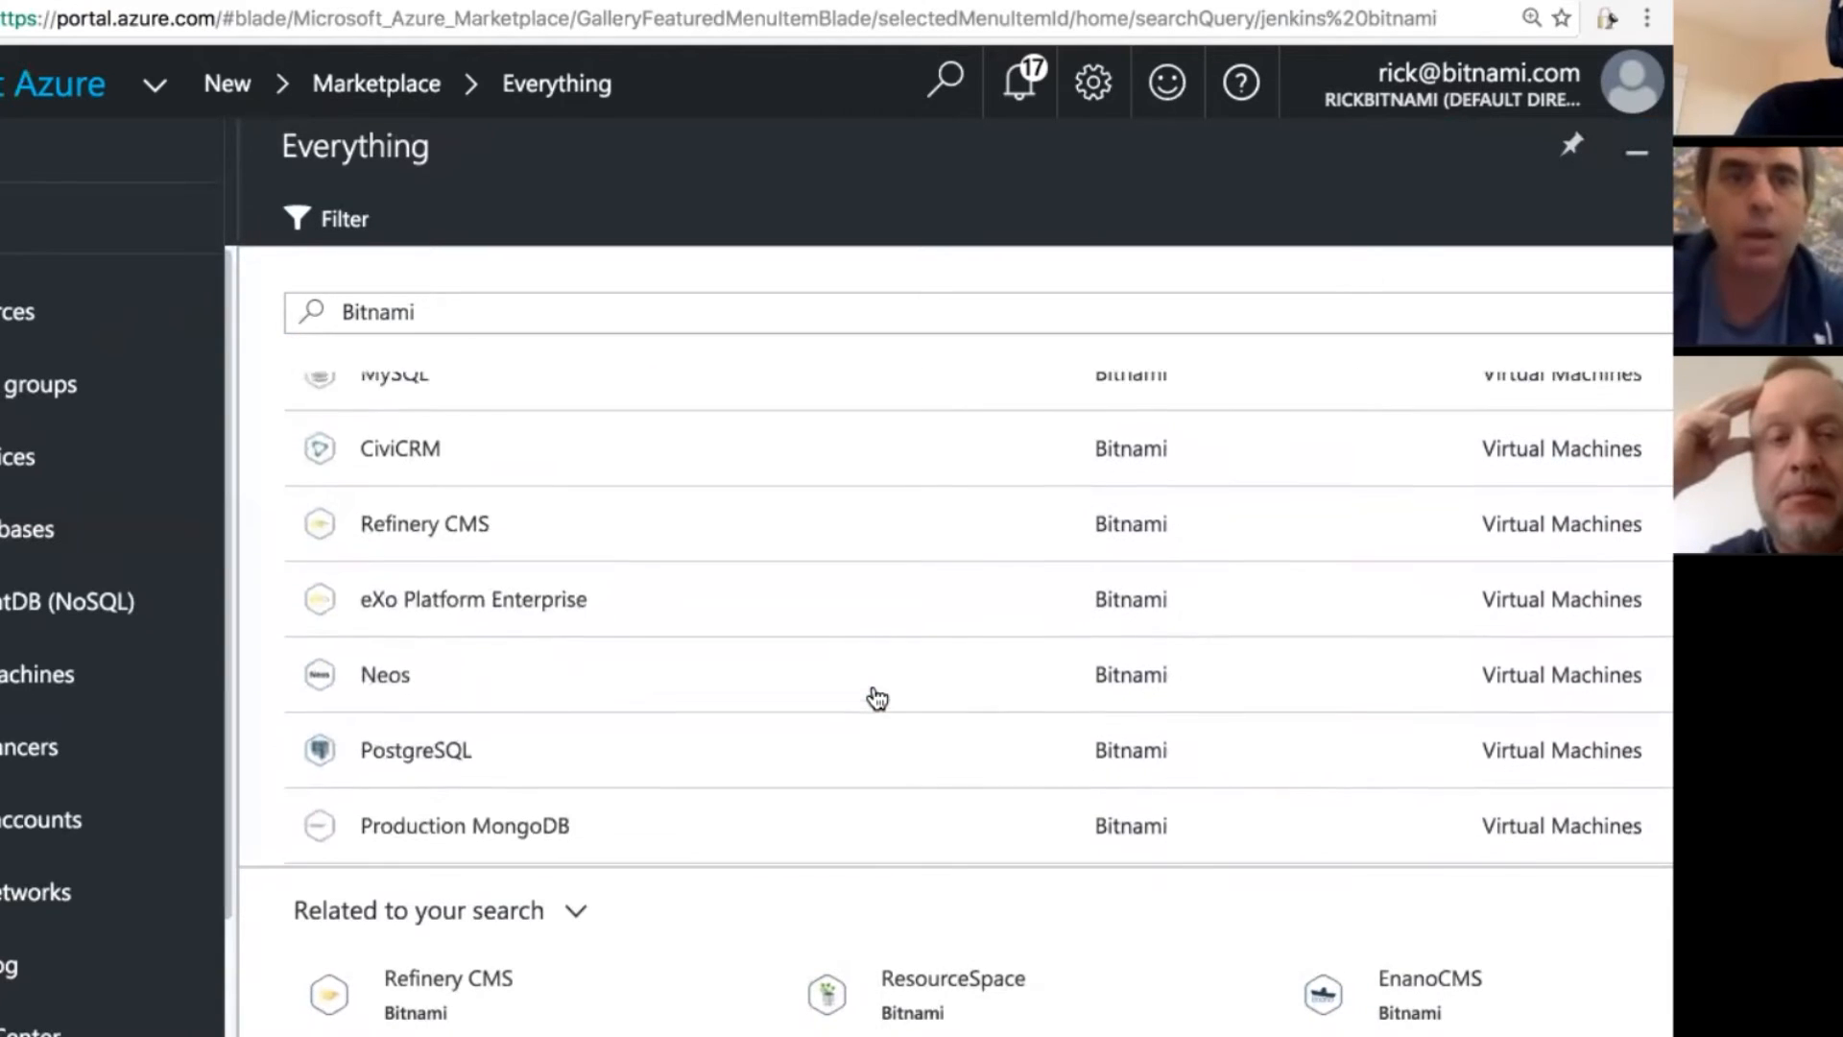
scroll(749, 433, up, 3)
click(725, 316)
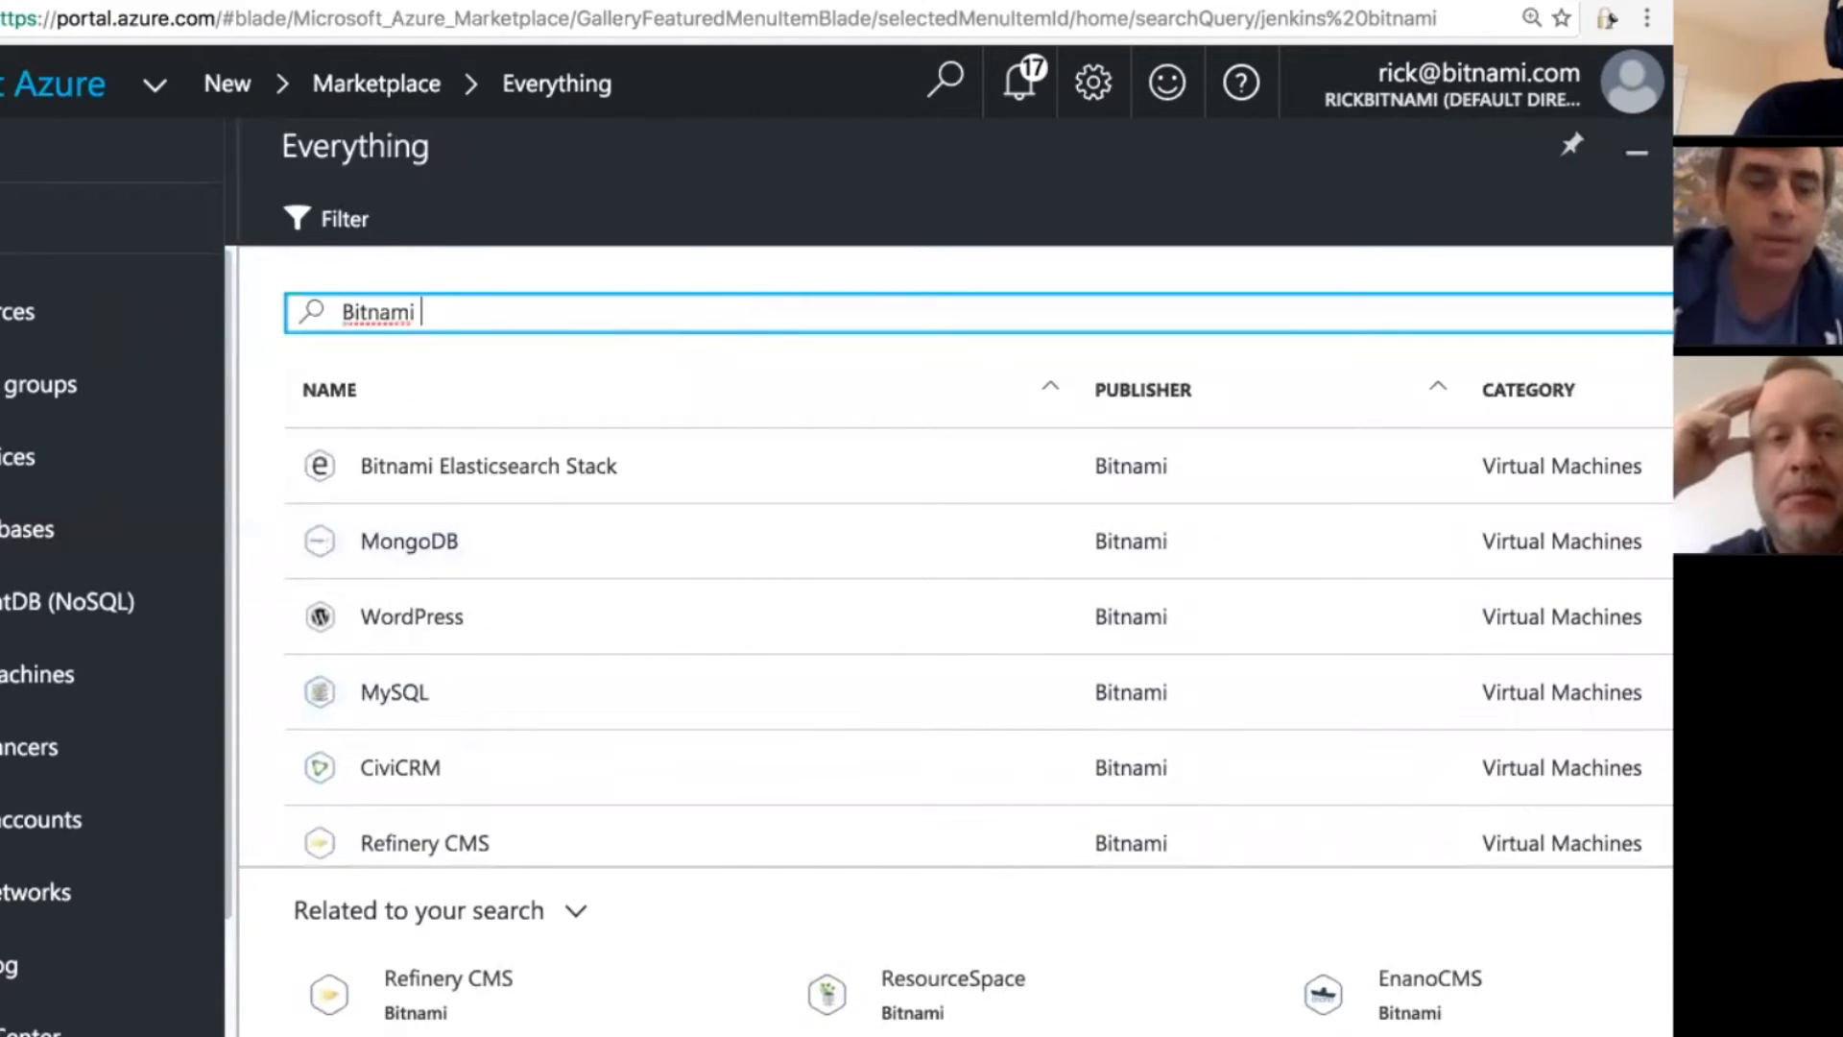
text(Jenkins)
Search 'Bitnami Jenkins', choose Production Jenkins and start its create wizard
key(Return)
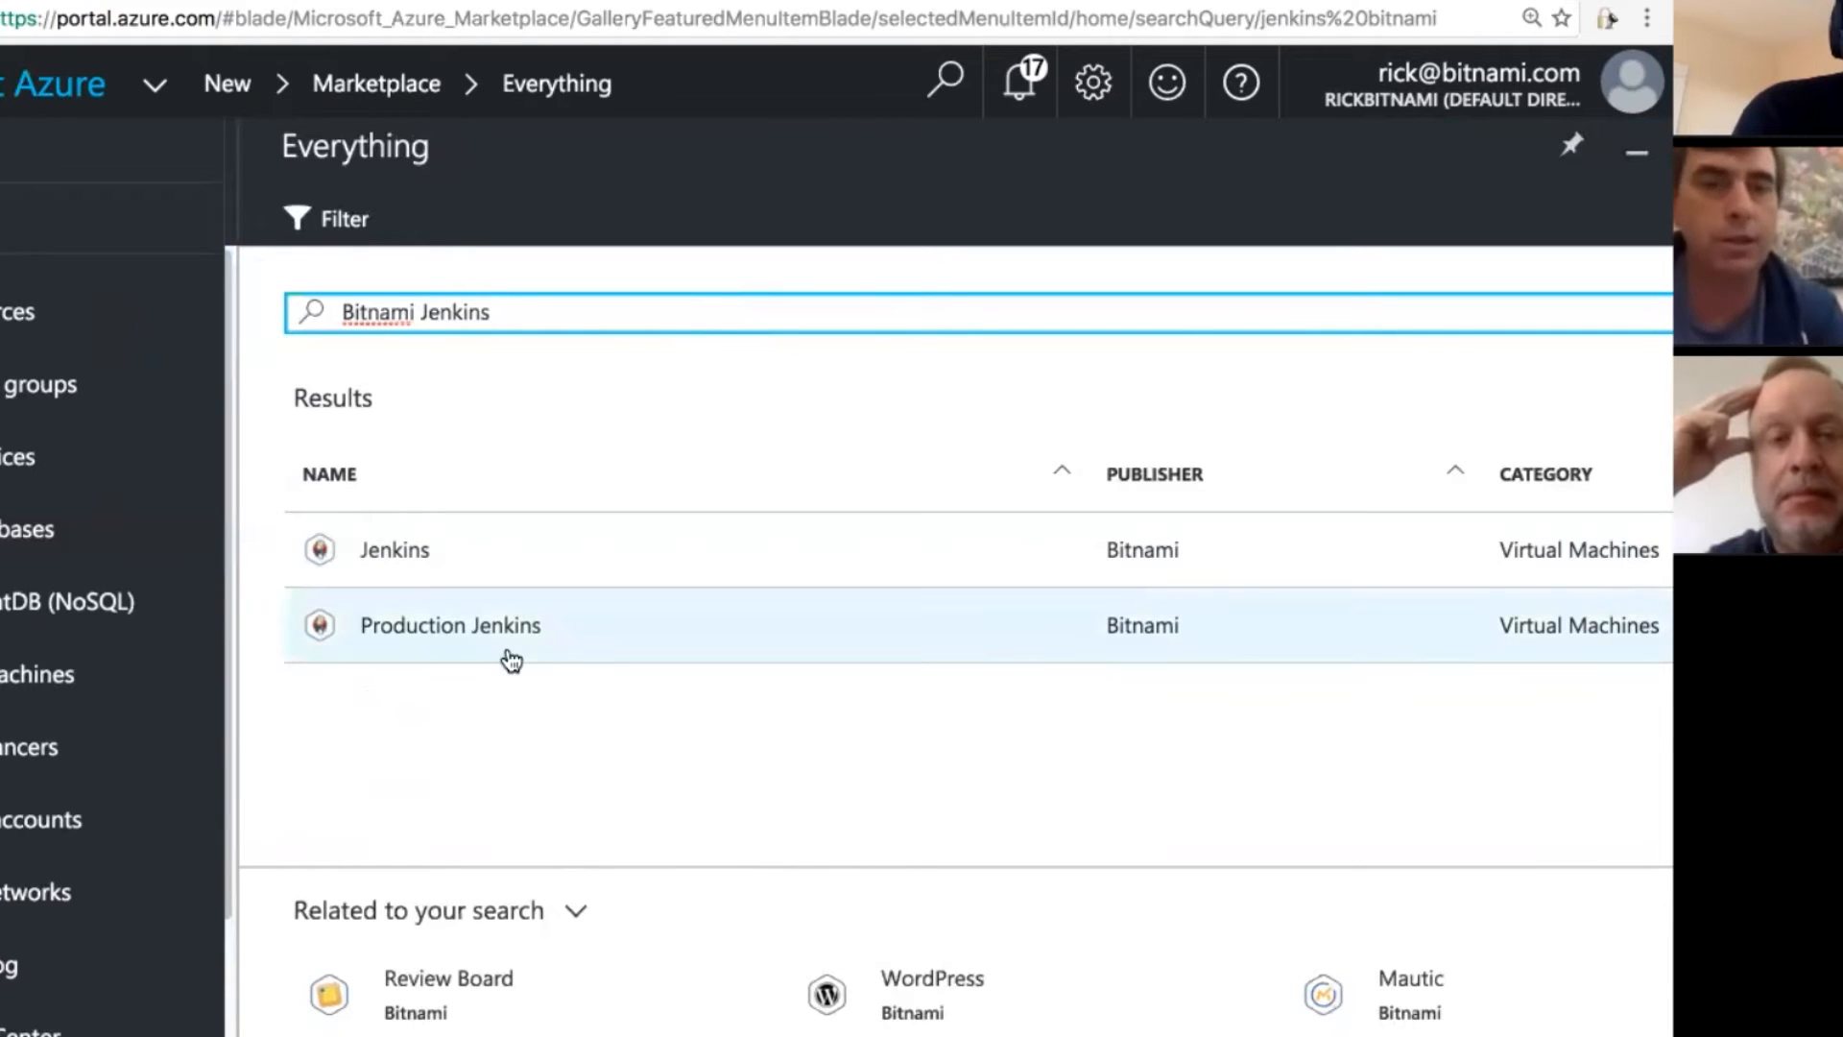
click(511, 660)
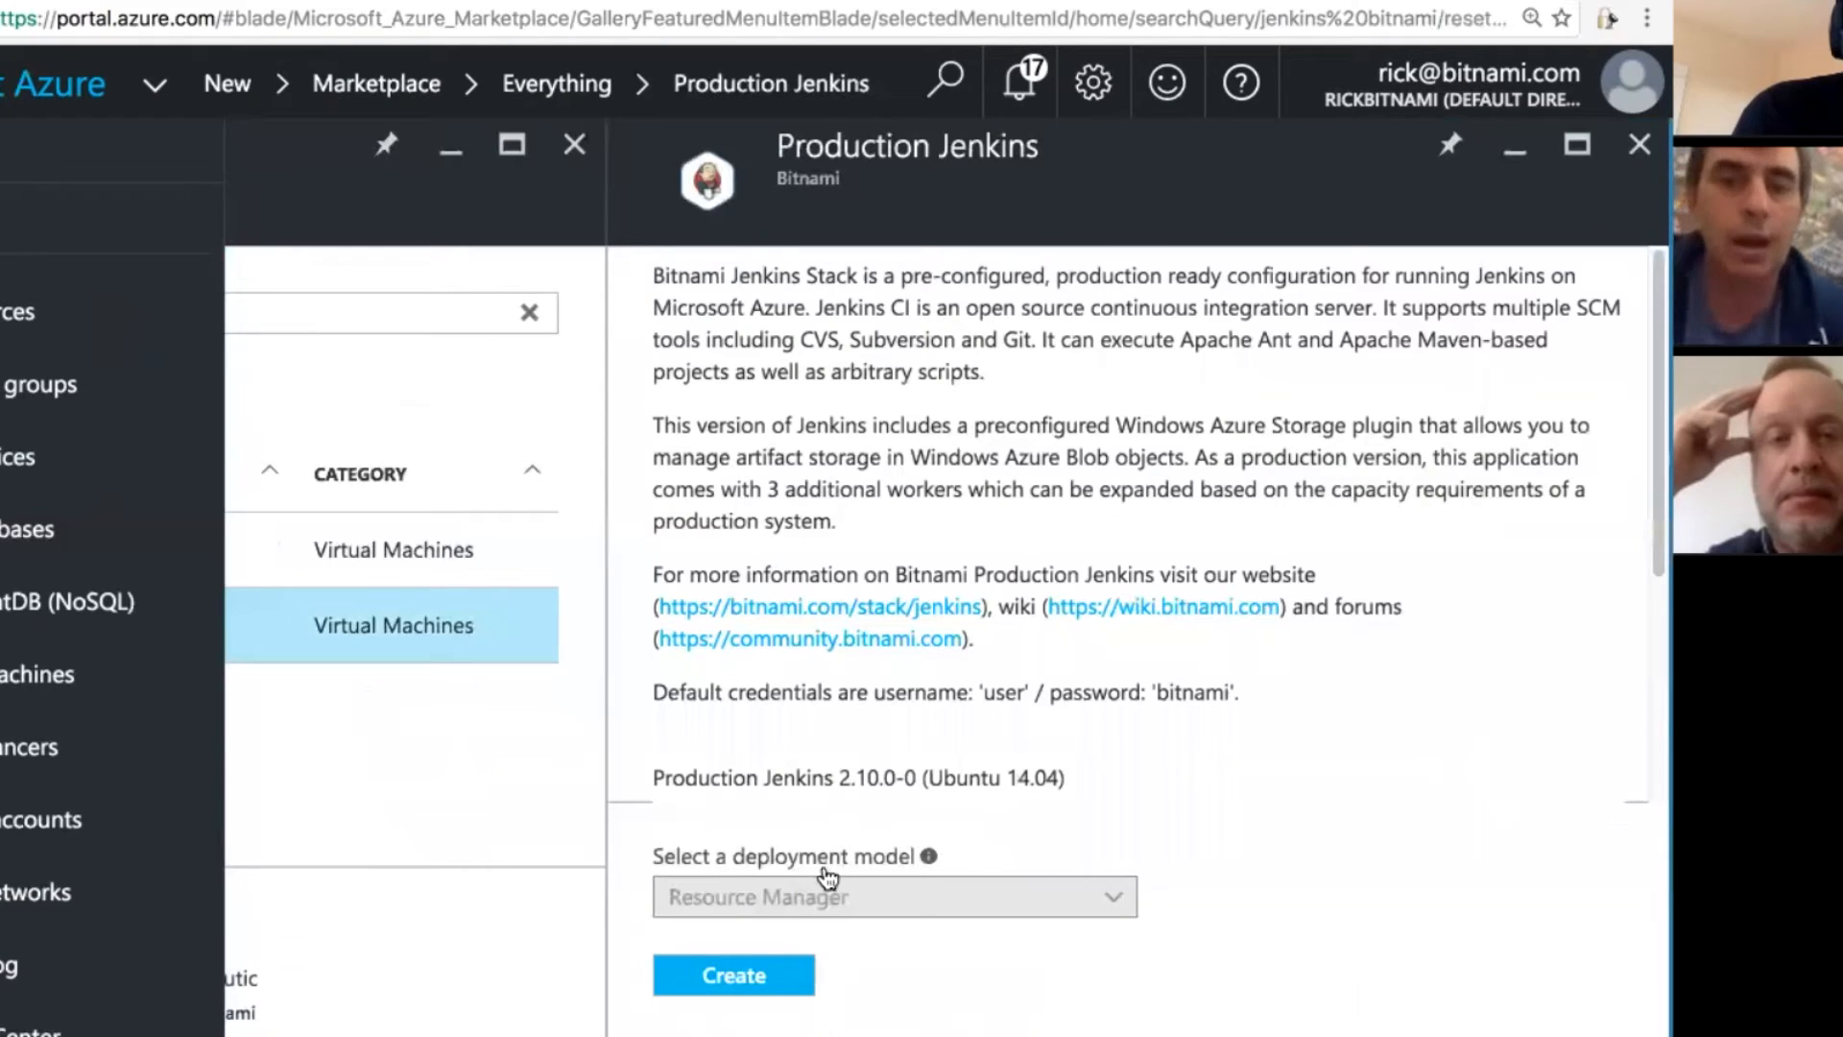
click(767, 973)
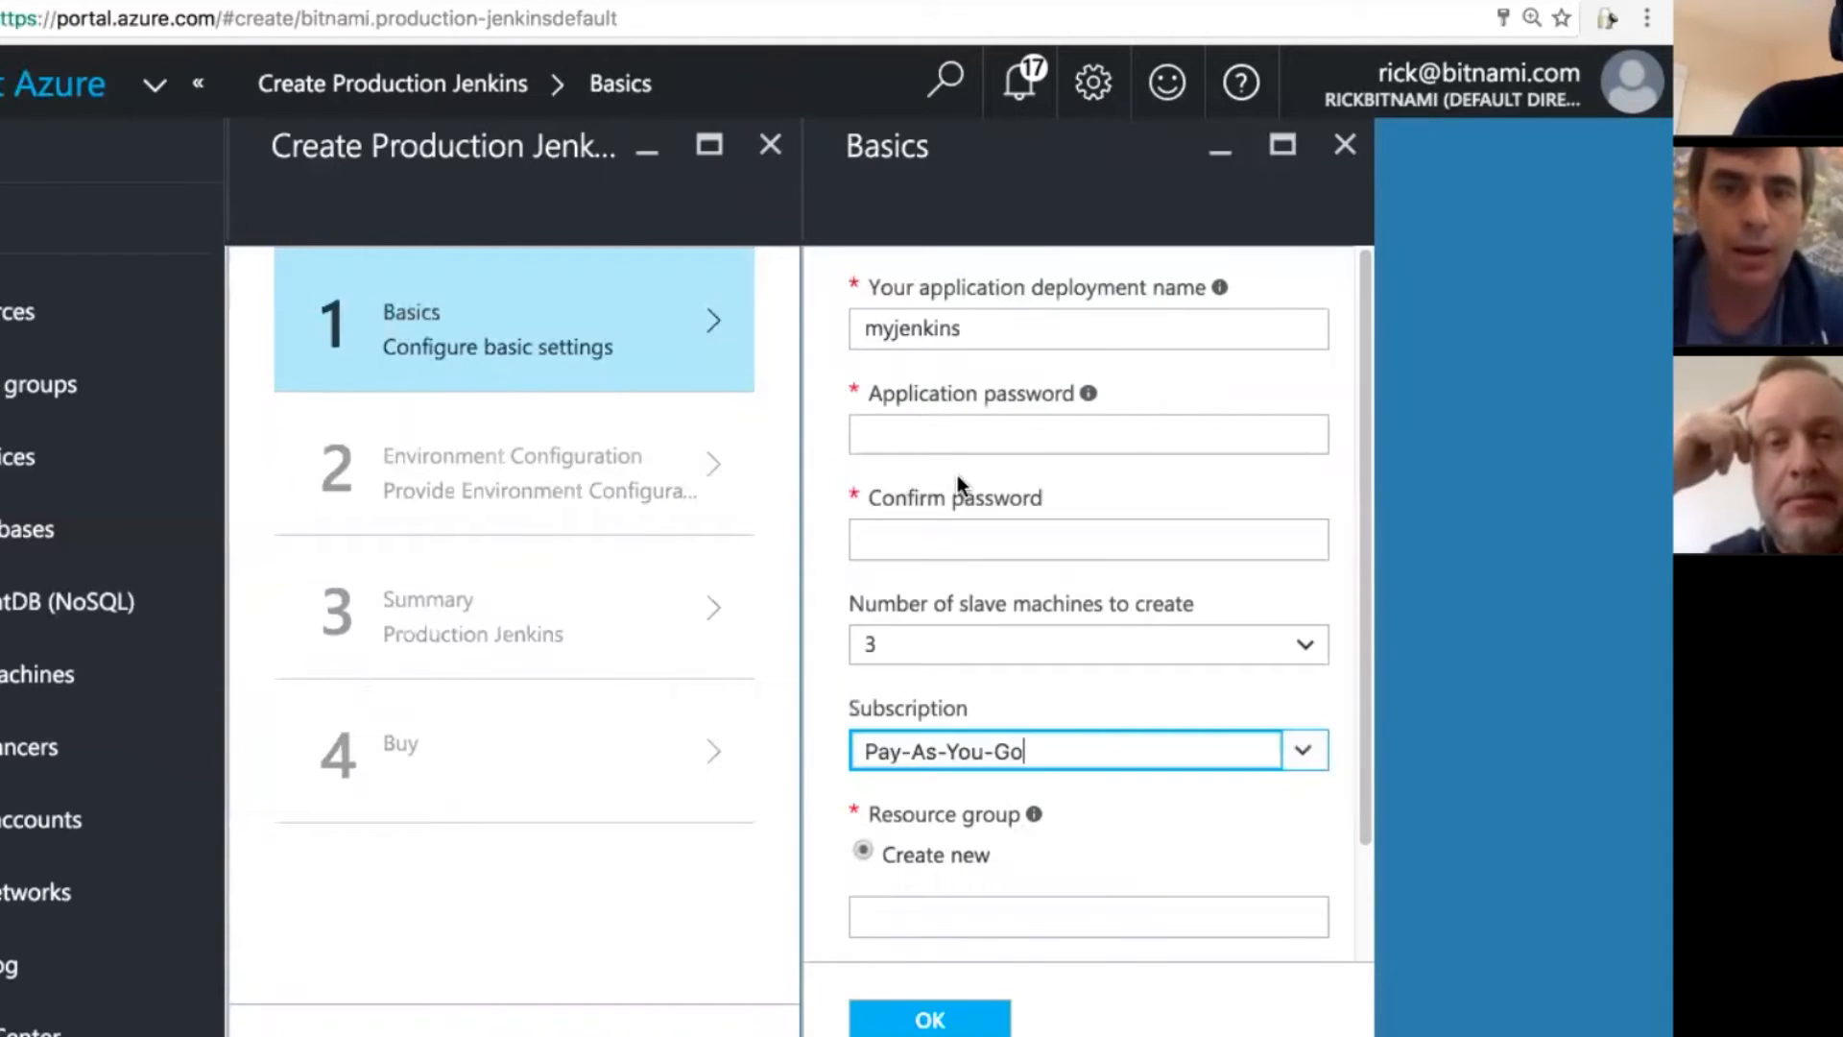
scroll(1021, 527, down, 1)
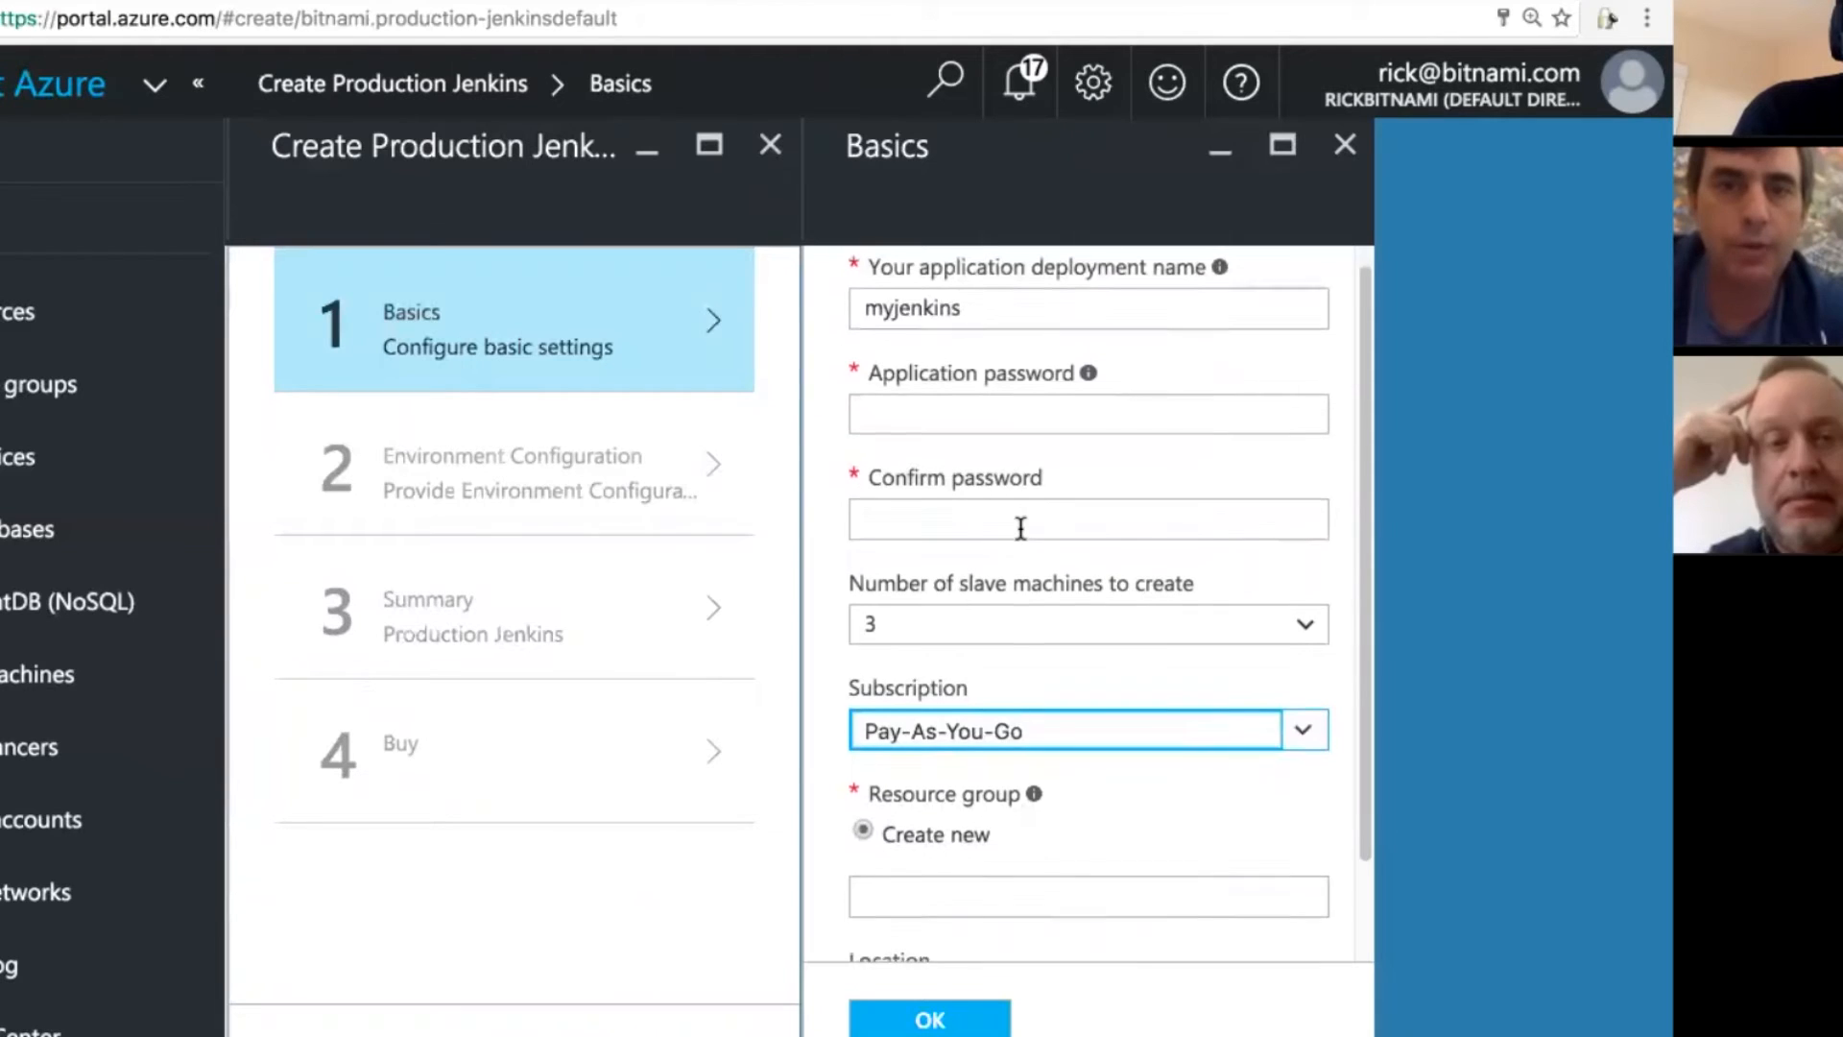
scroll(1021, 527, down, 2)
scroll(1020, 527, up, 1)
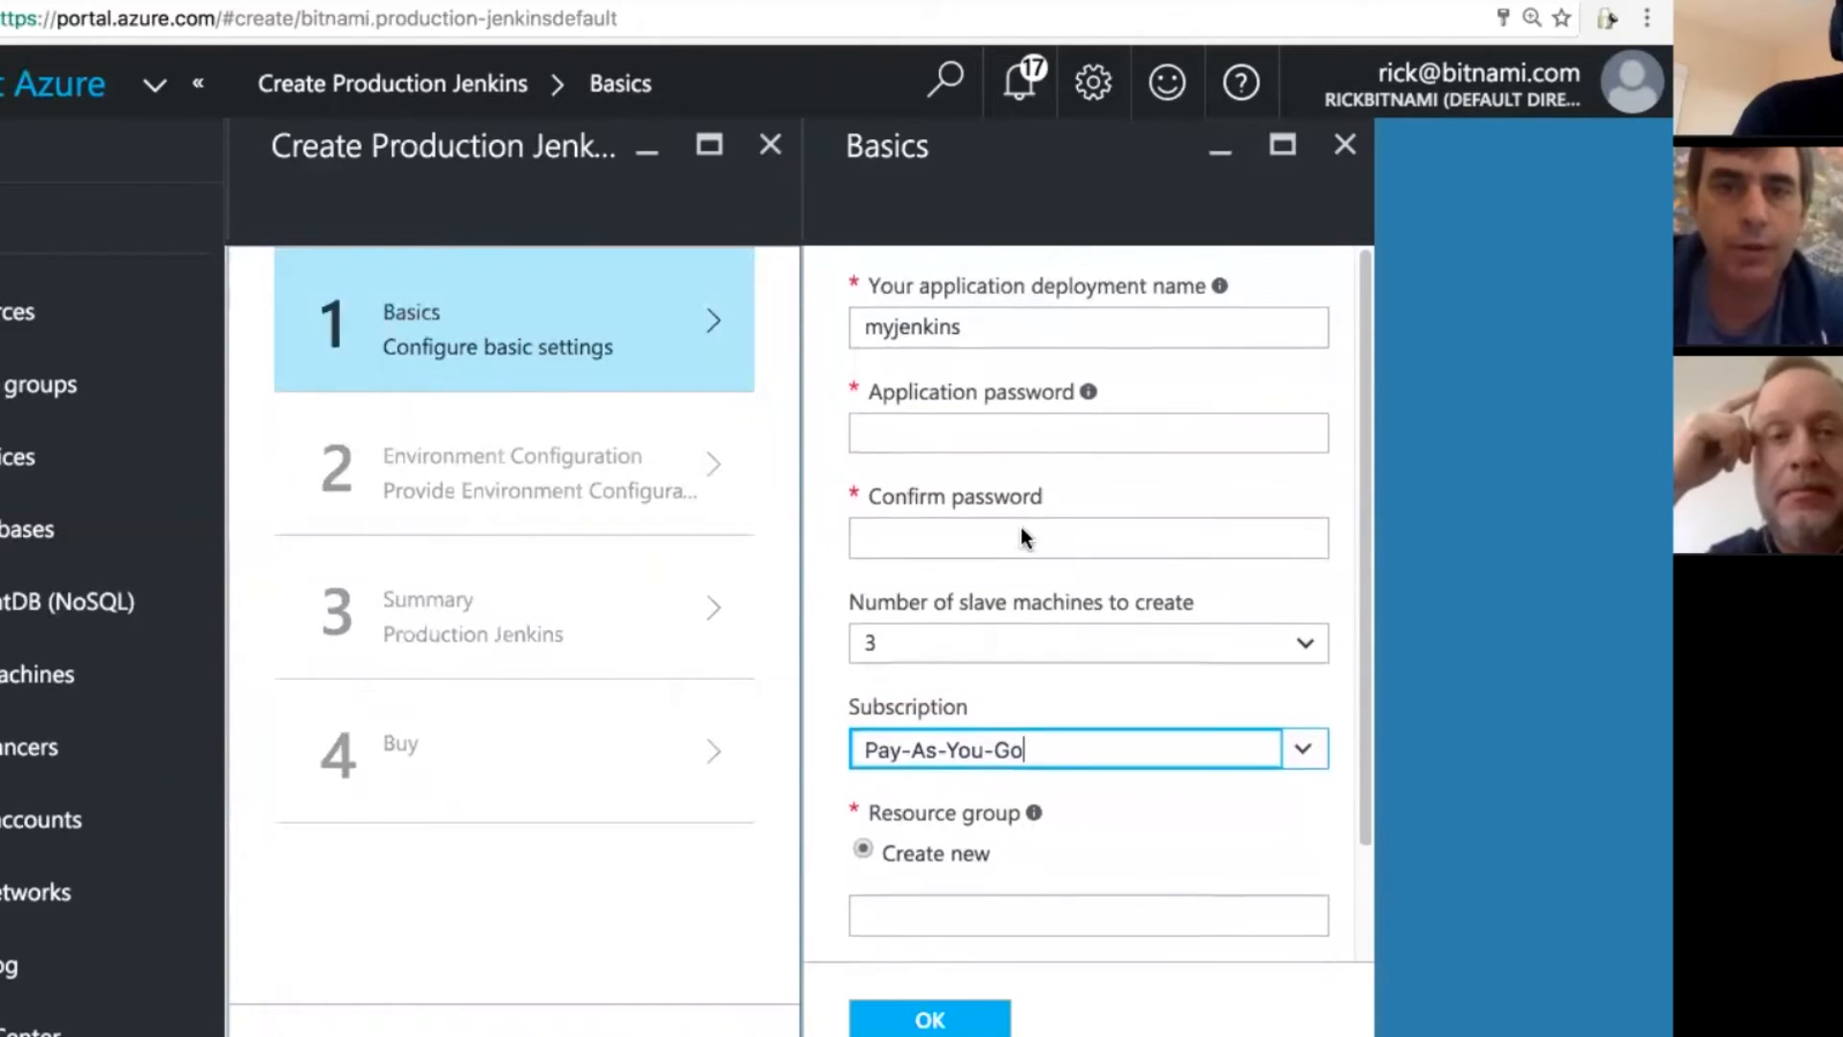
scroll(1049, 476, down, 1)
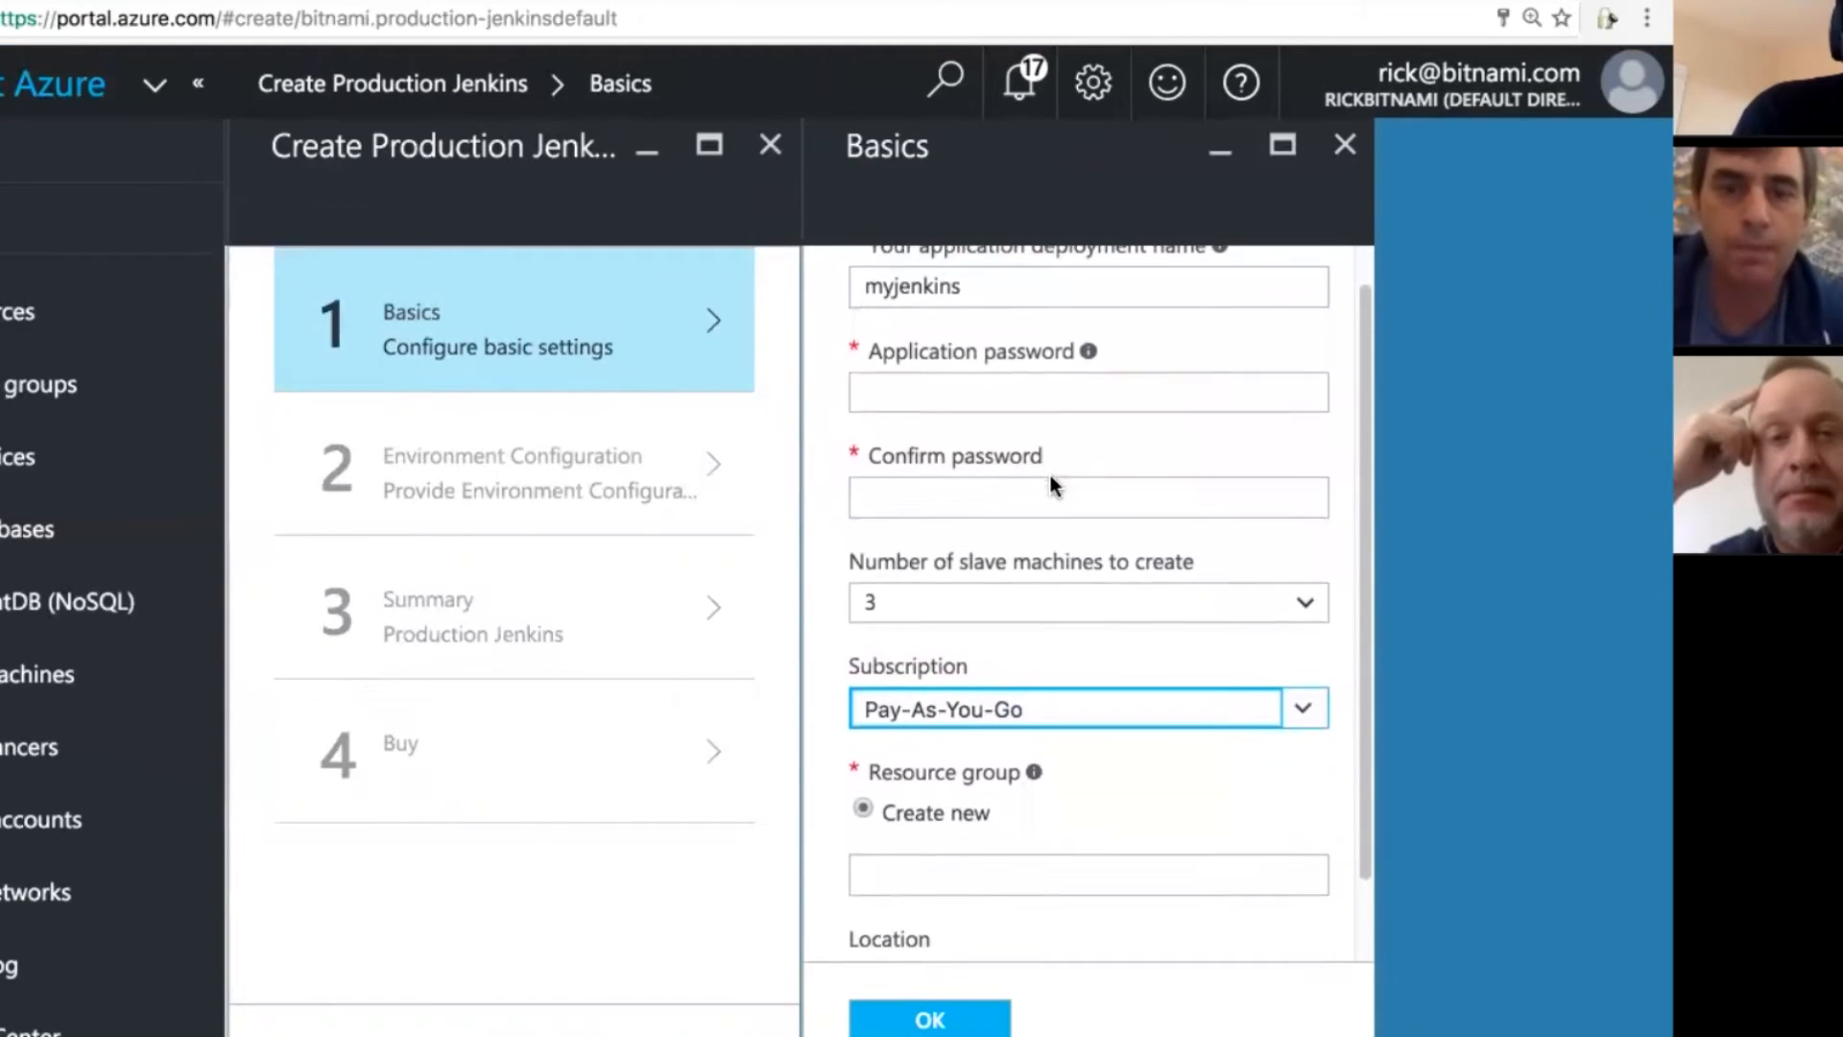
scroll(1050, 475, up, 1)
Enter an application password and confirmation, then select the first to retype it
click(1059, 442)
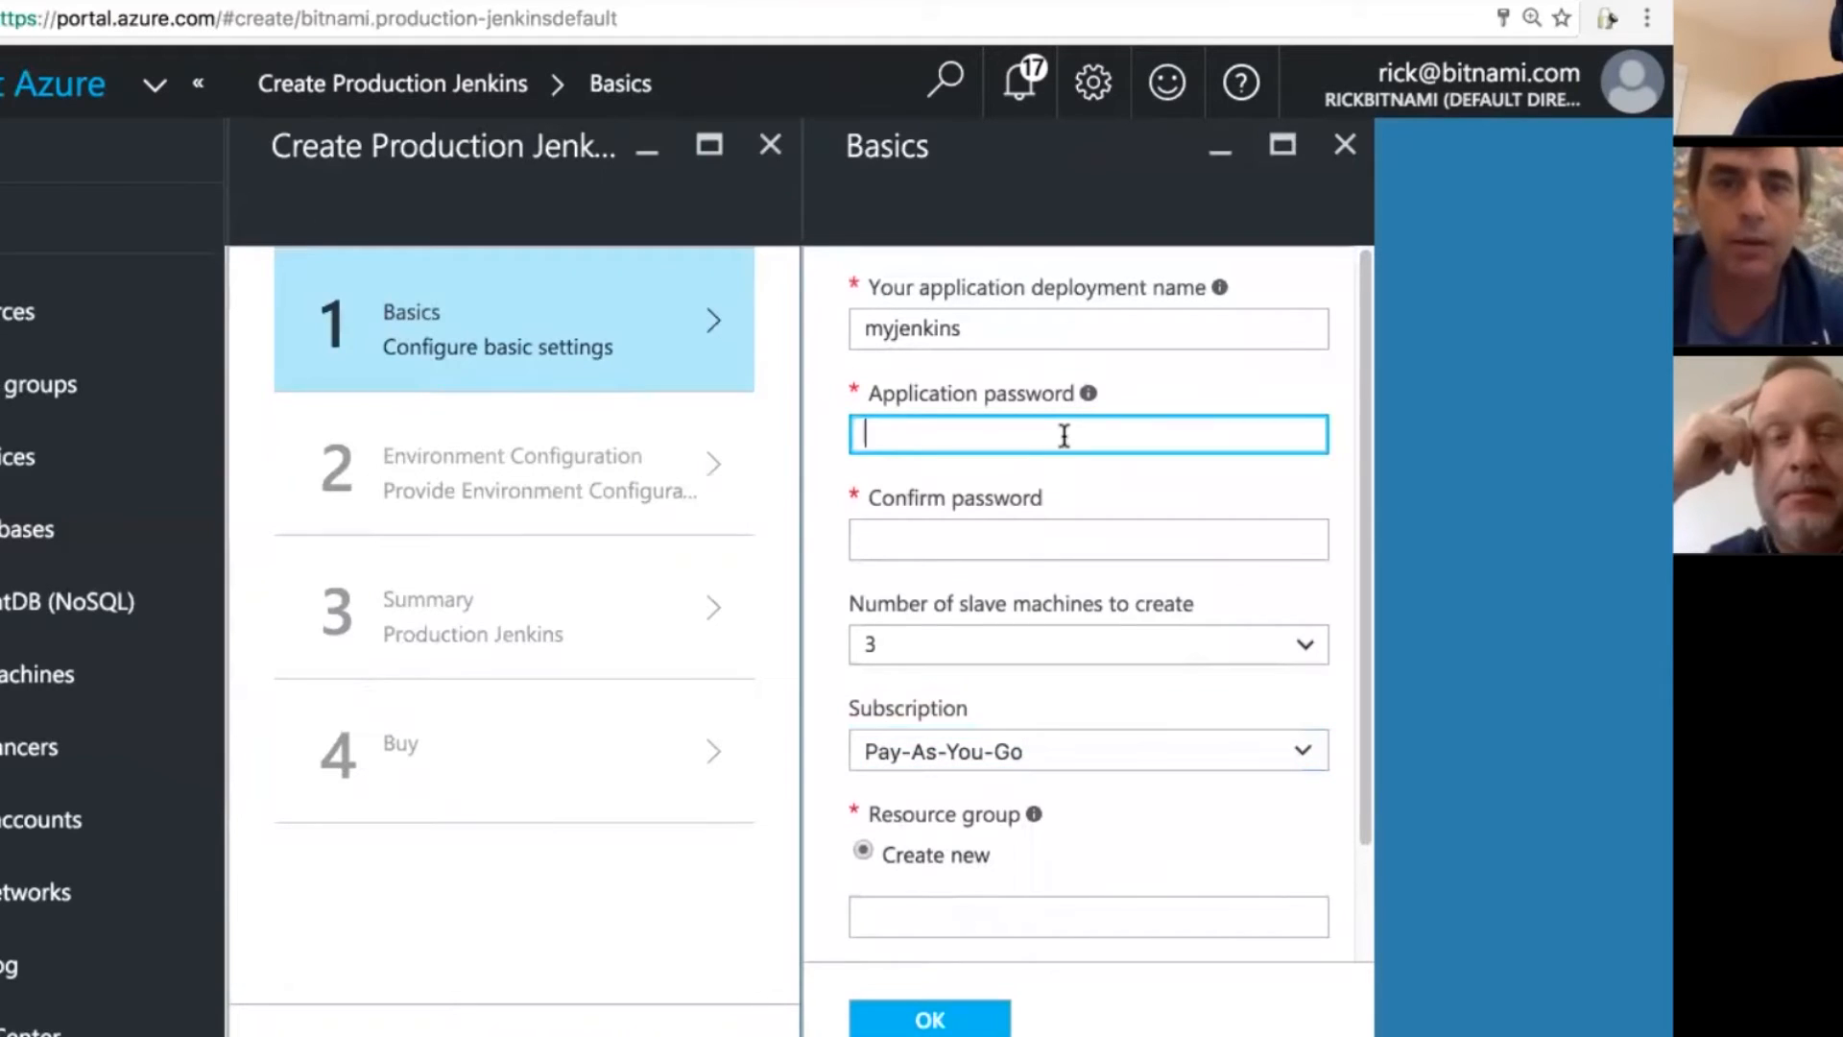
text(••••••)
key(Tab)
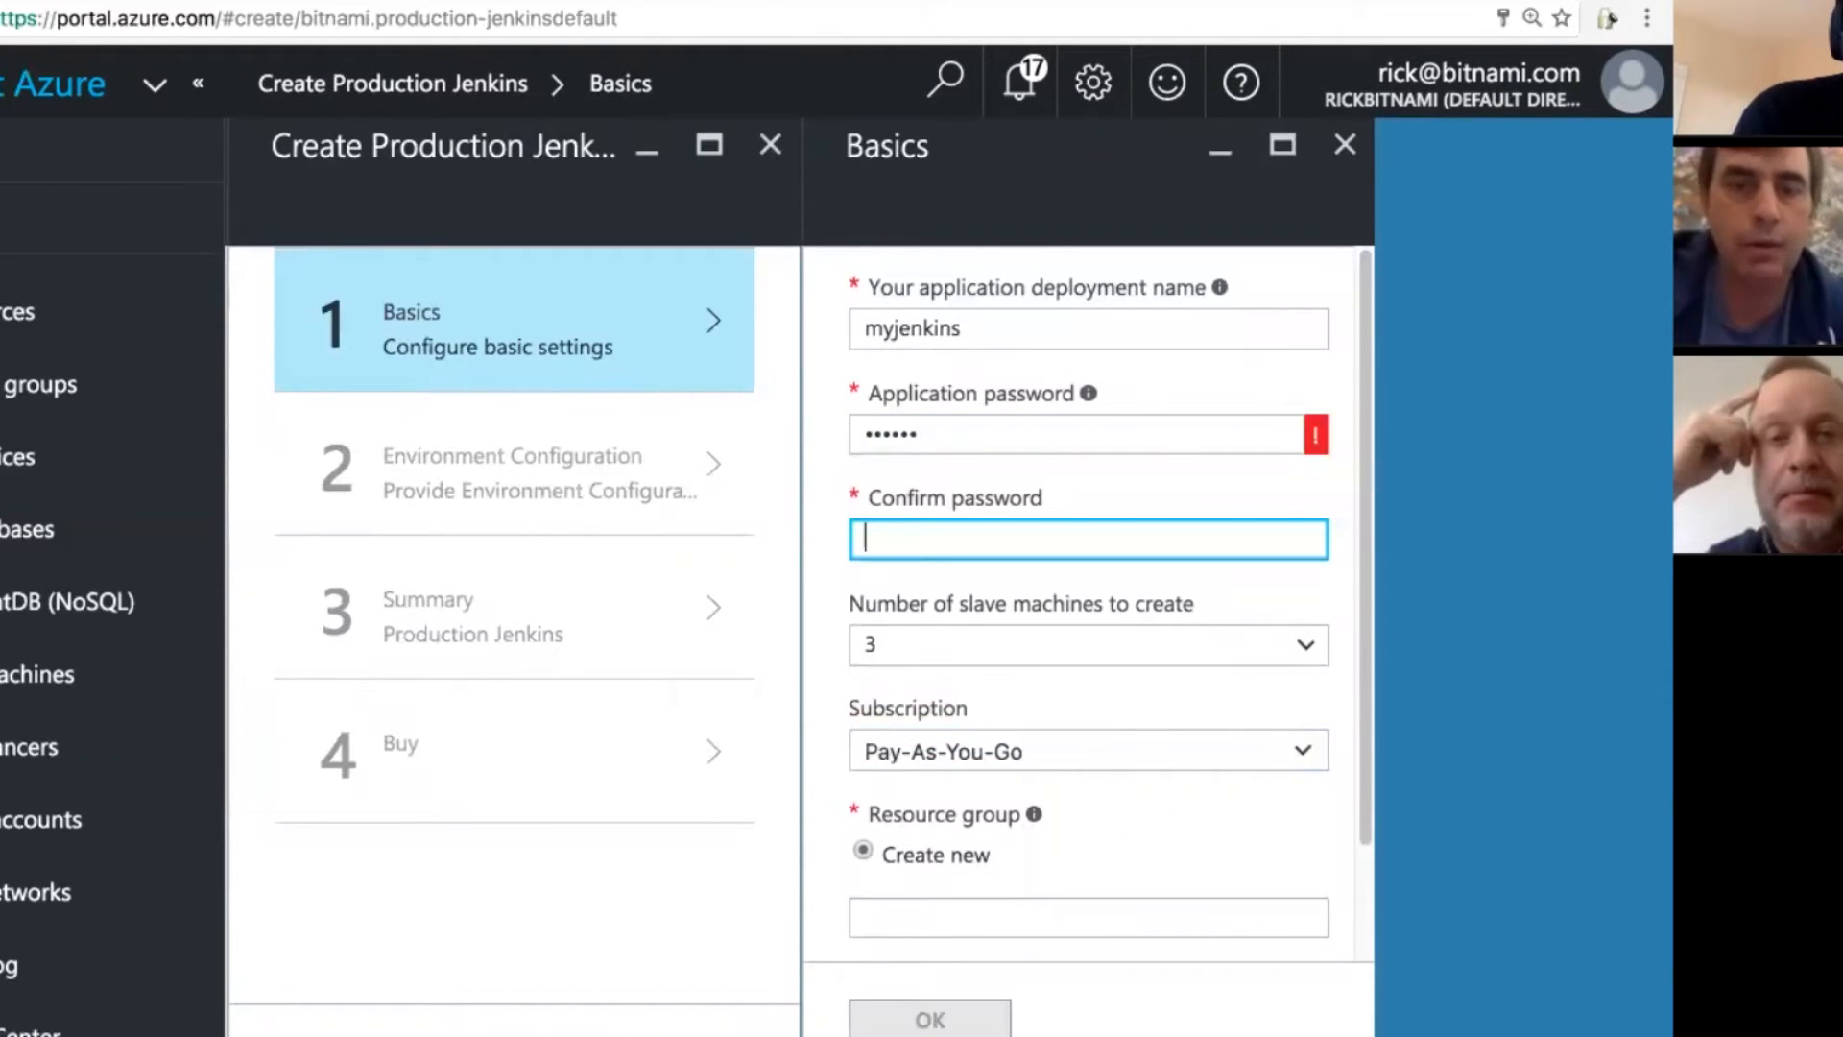
double_click(1034, 426)
text(********)
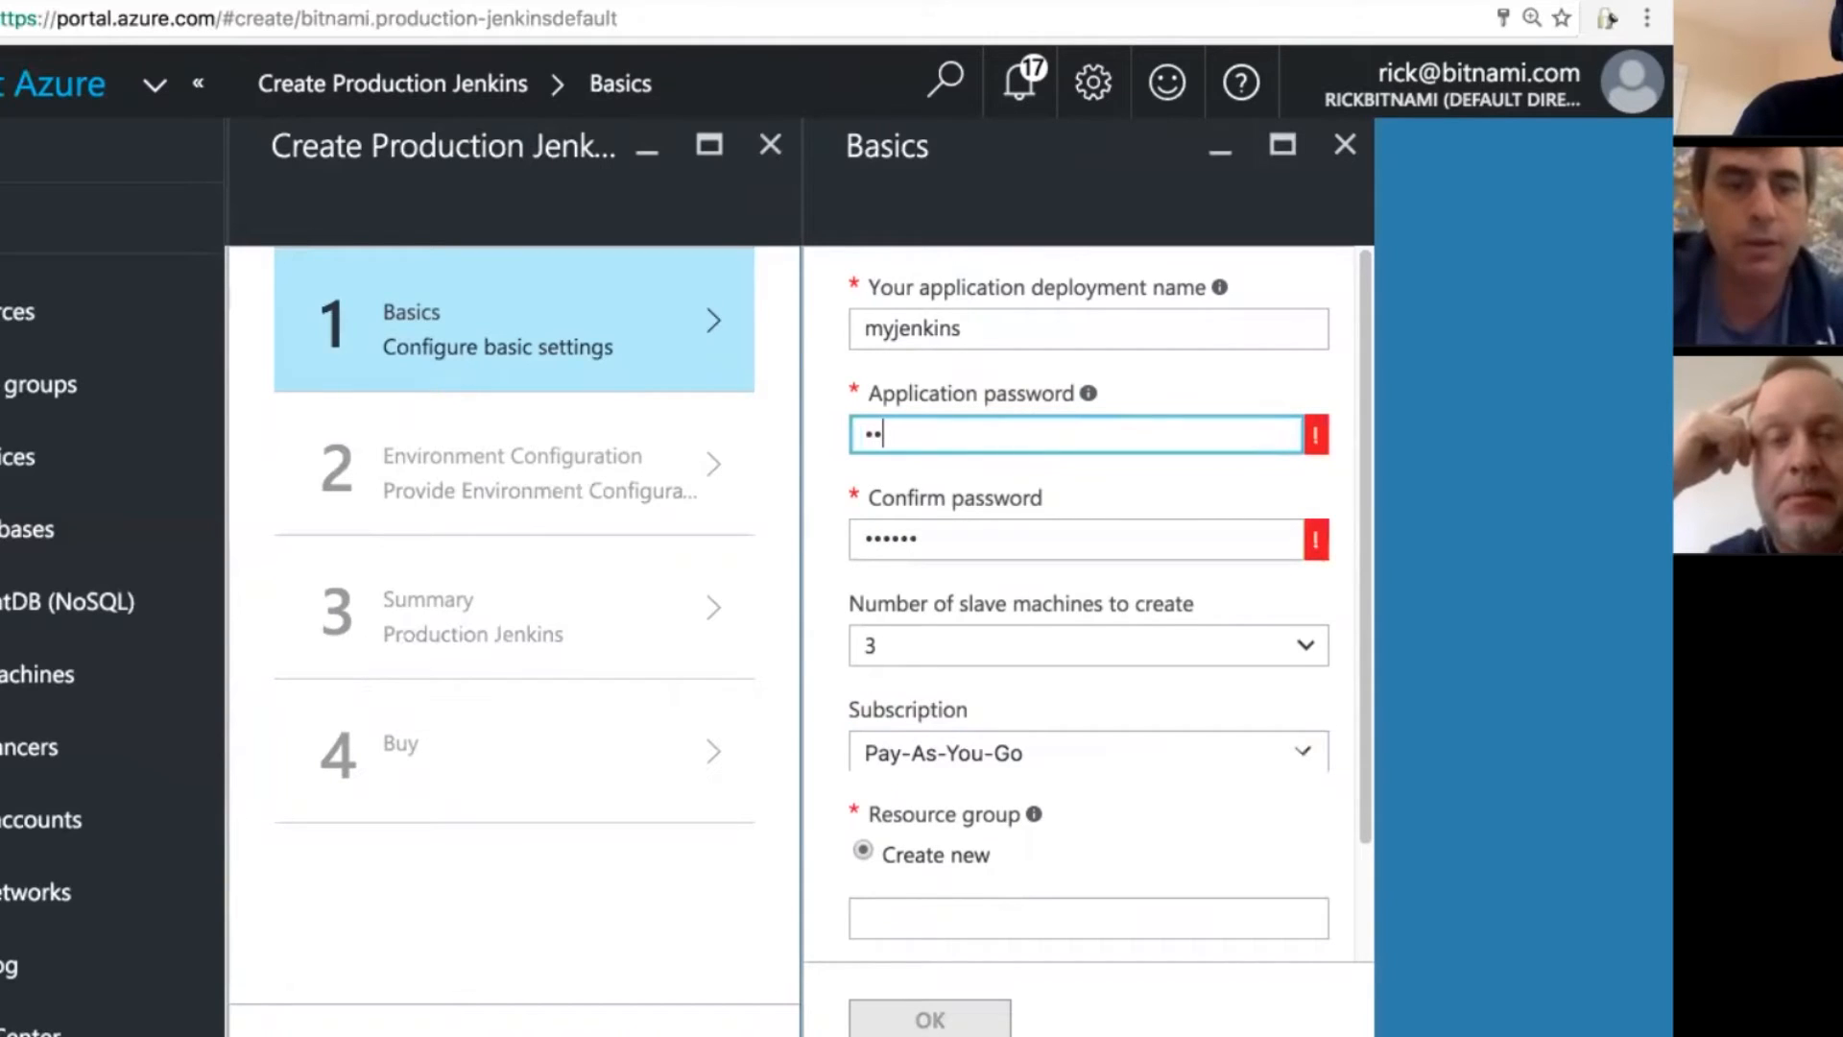
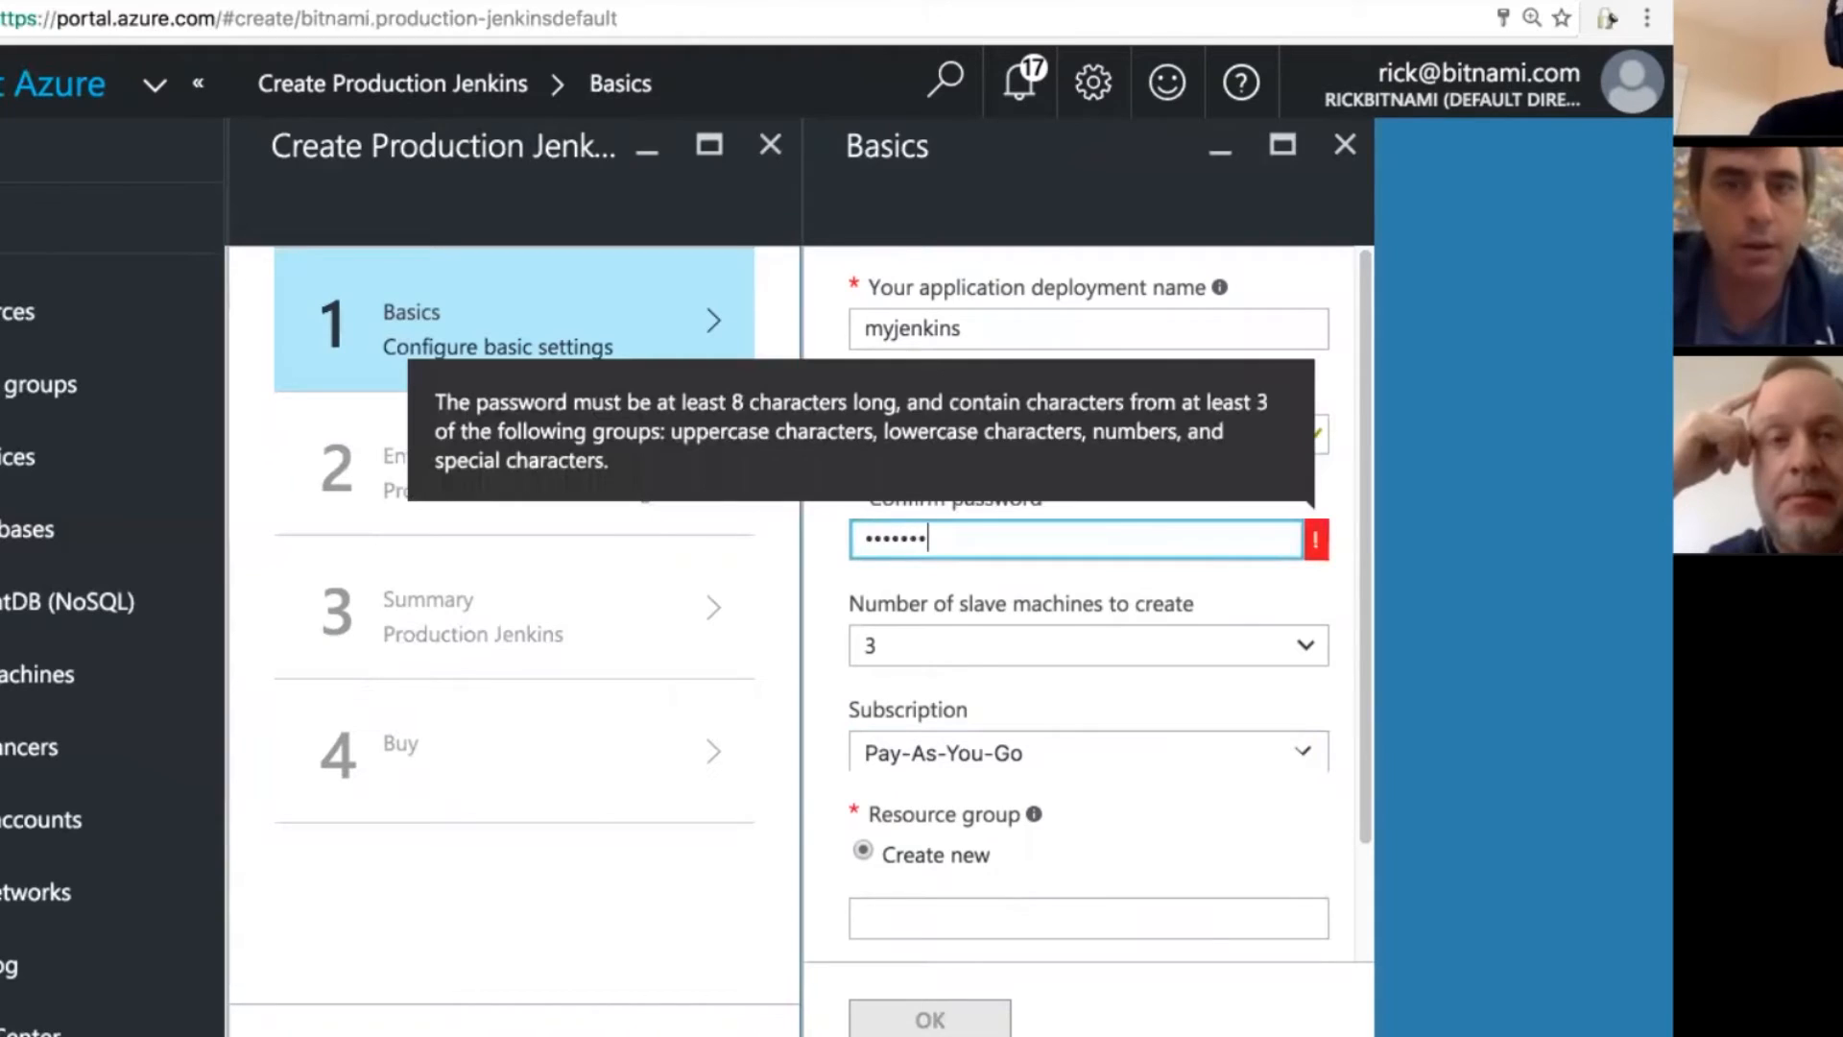
Confirm the matching password and keep 3 slave machines, then move to the Jenkins window
click(1213, 574)
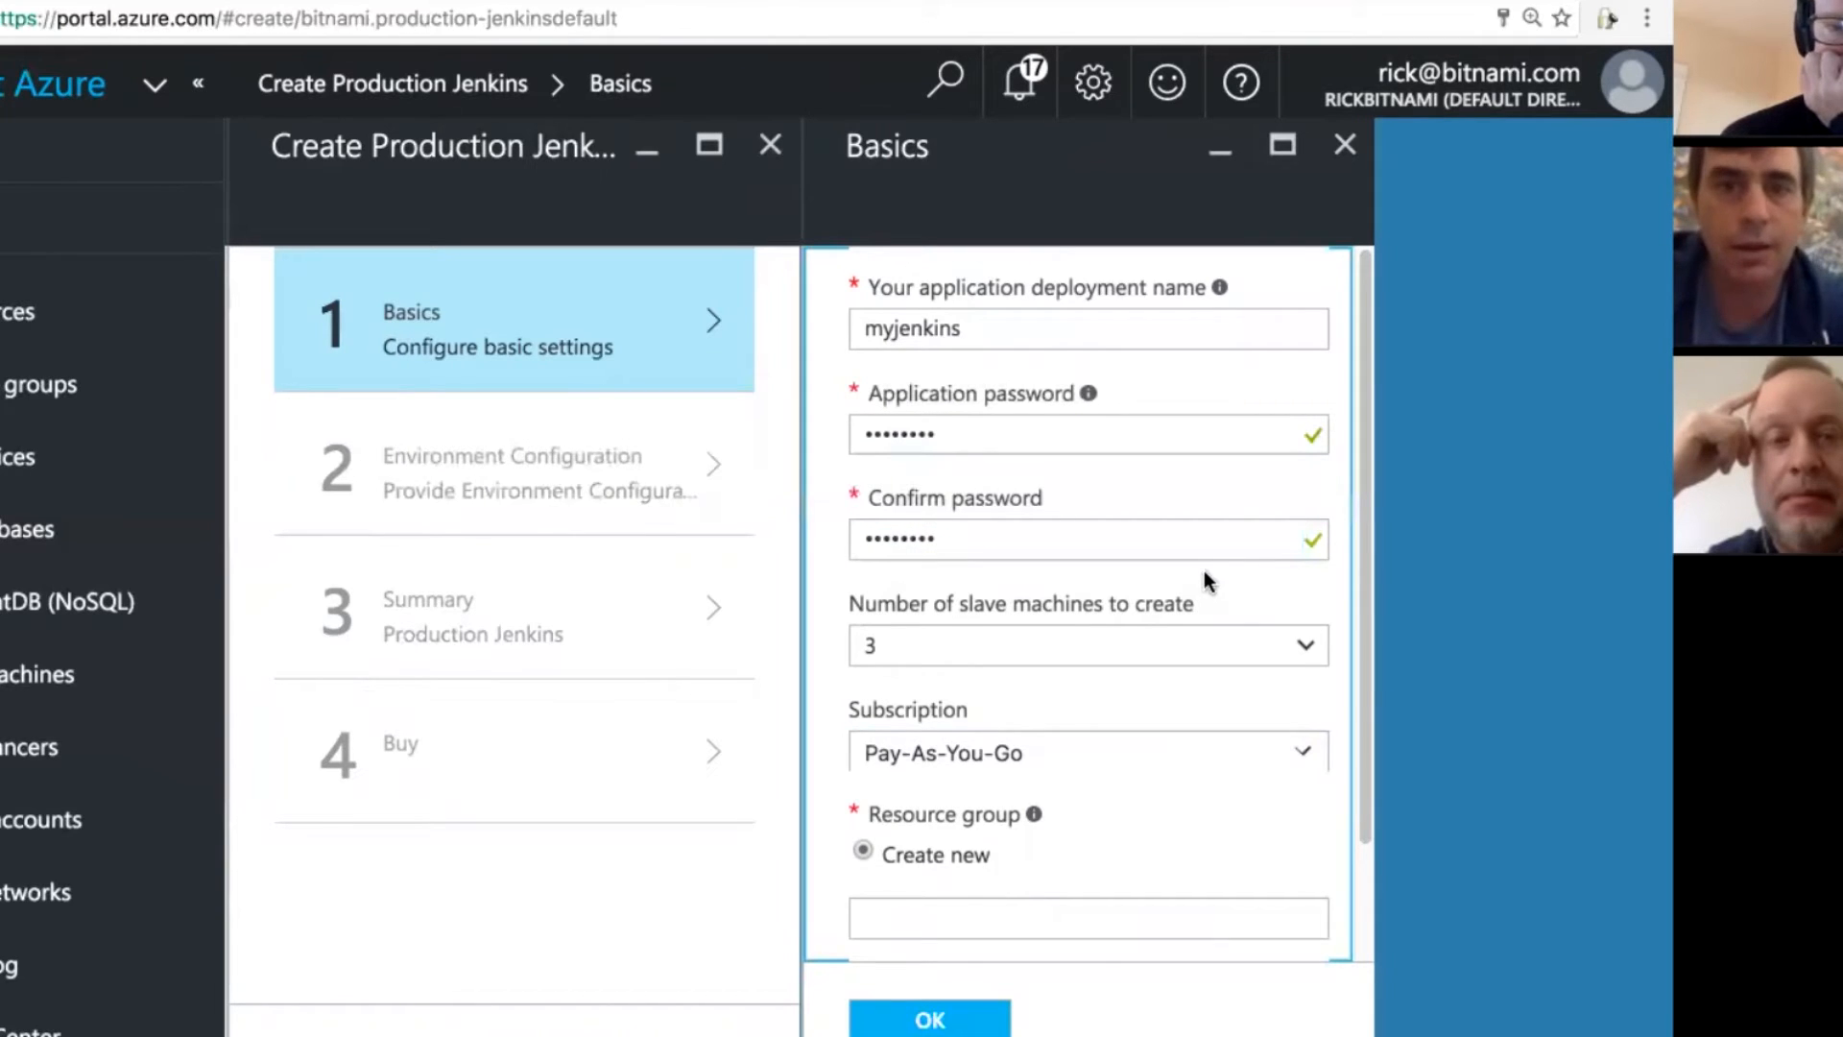
click(1303, 644)
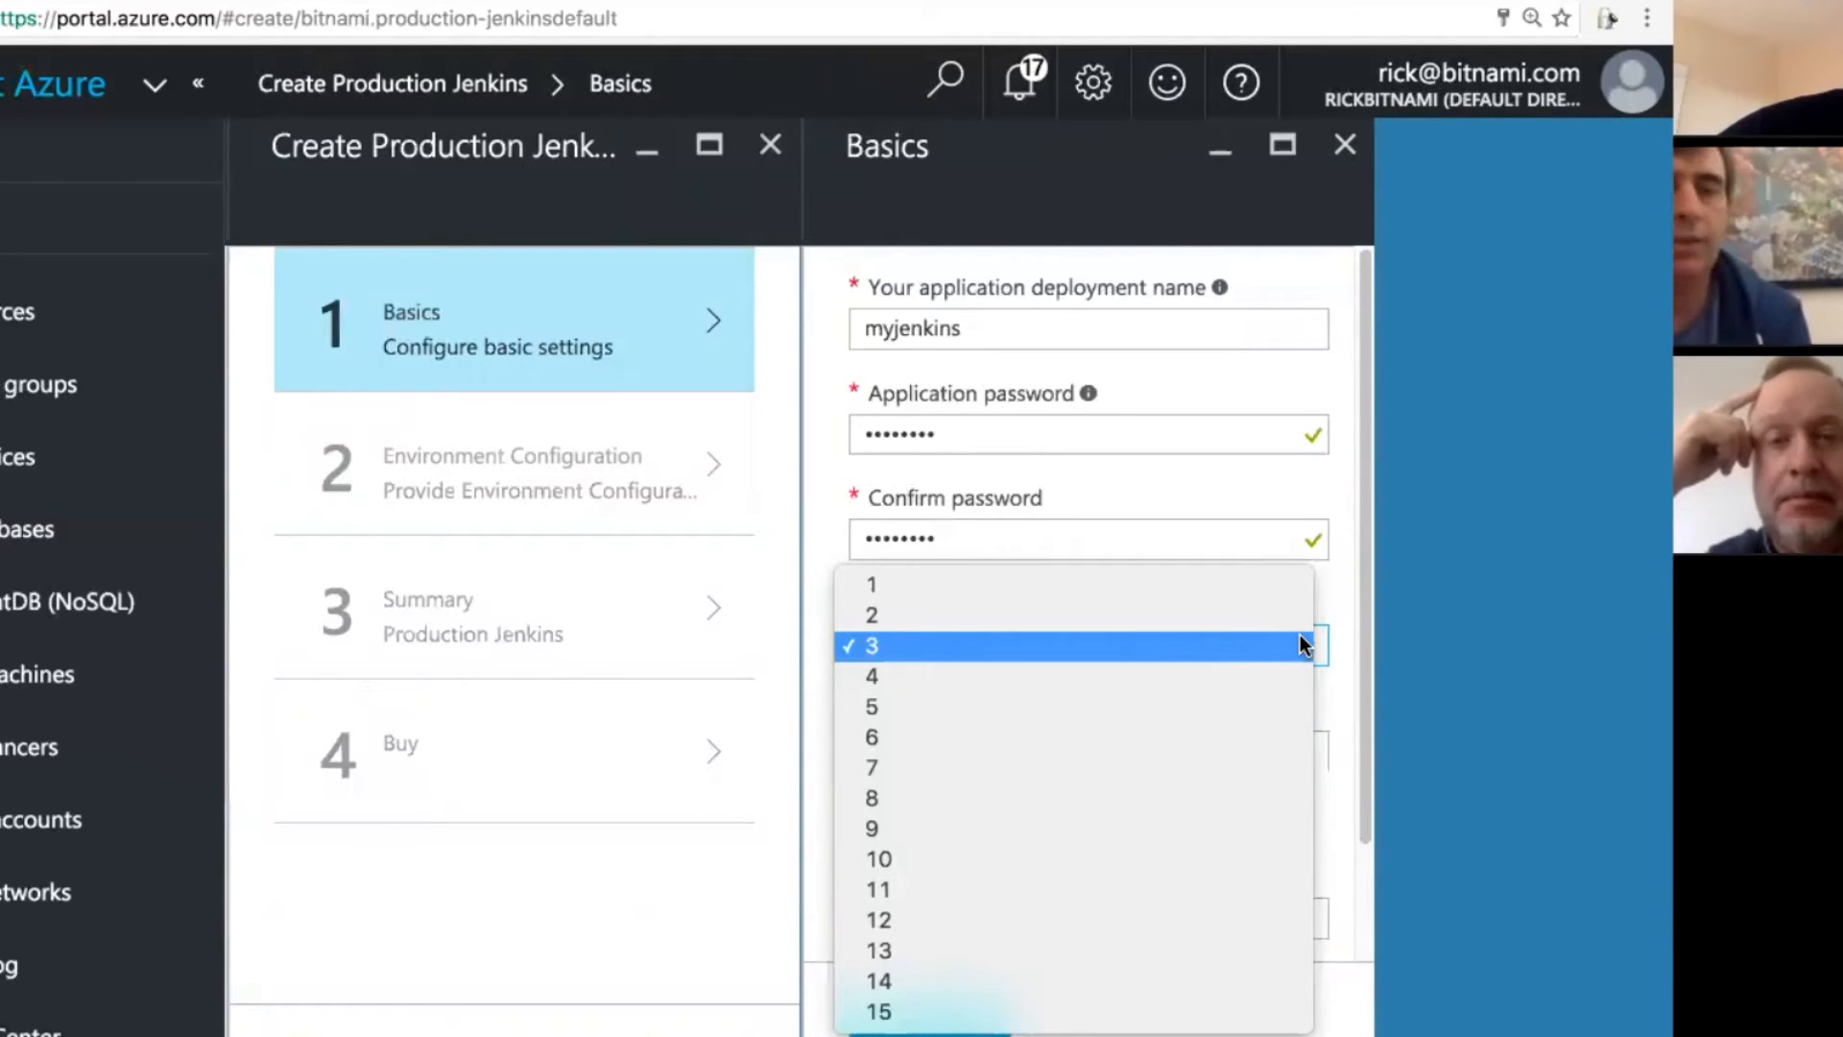
click(1155, 653)
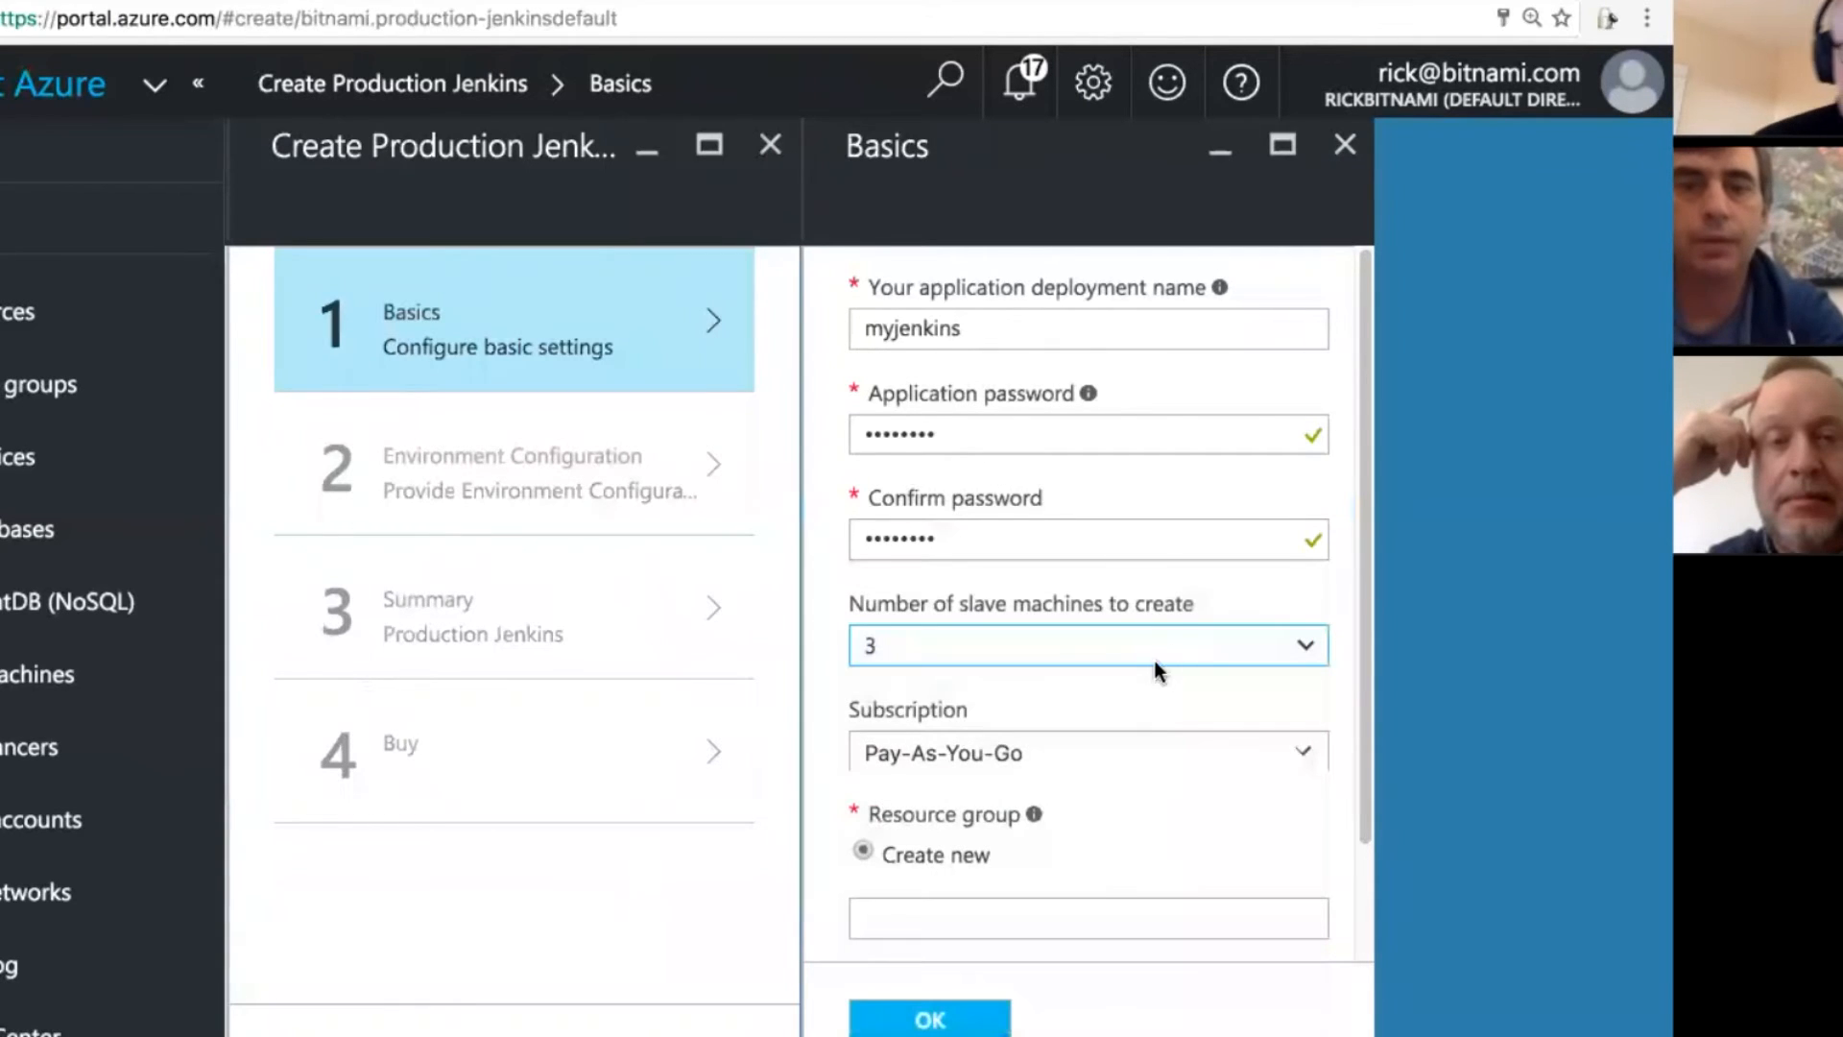
scroll(1160, 702, down, 2)
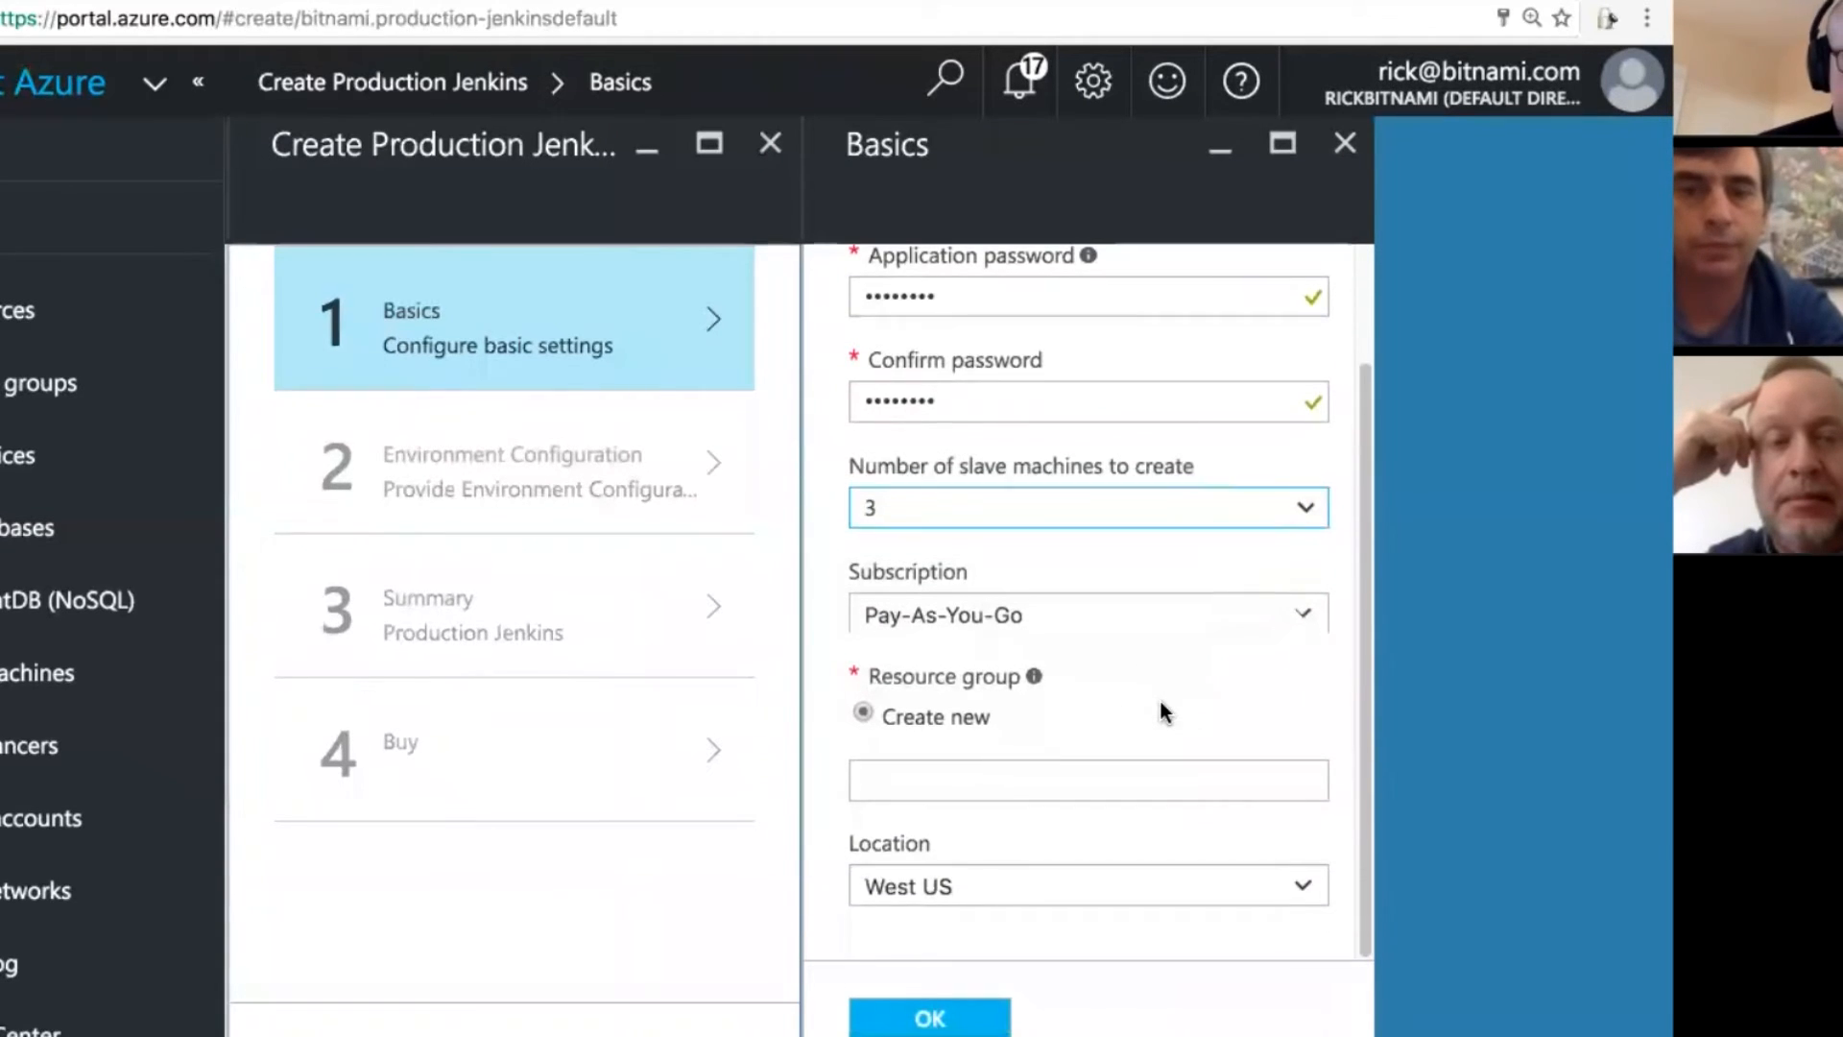
scroll(1160, 701, down, 1)
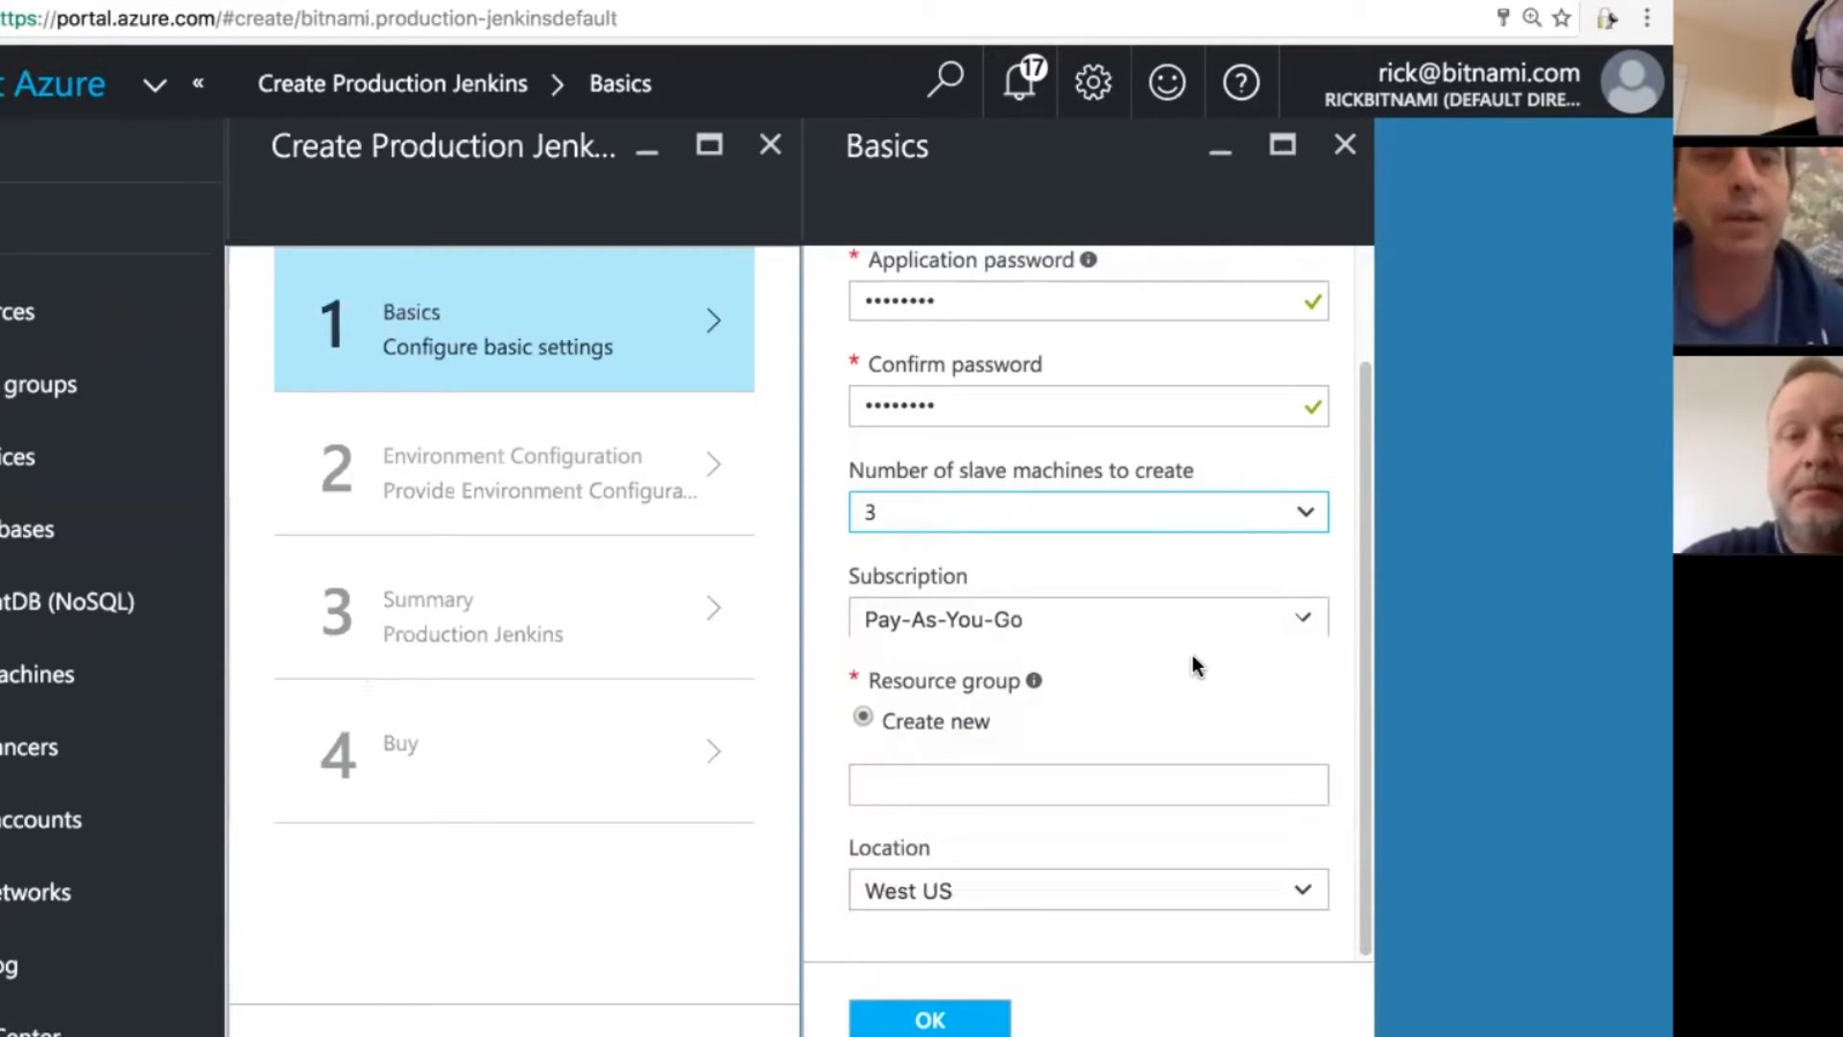
key(ctrl+Left)
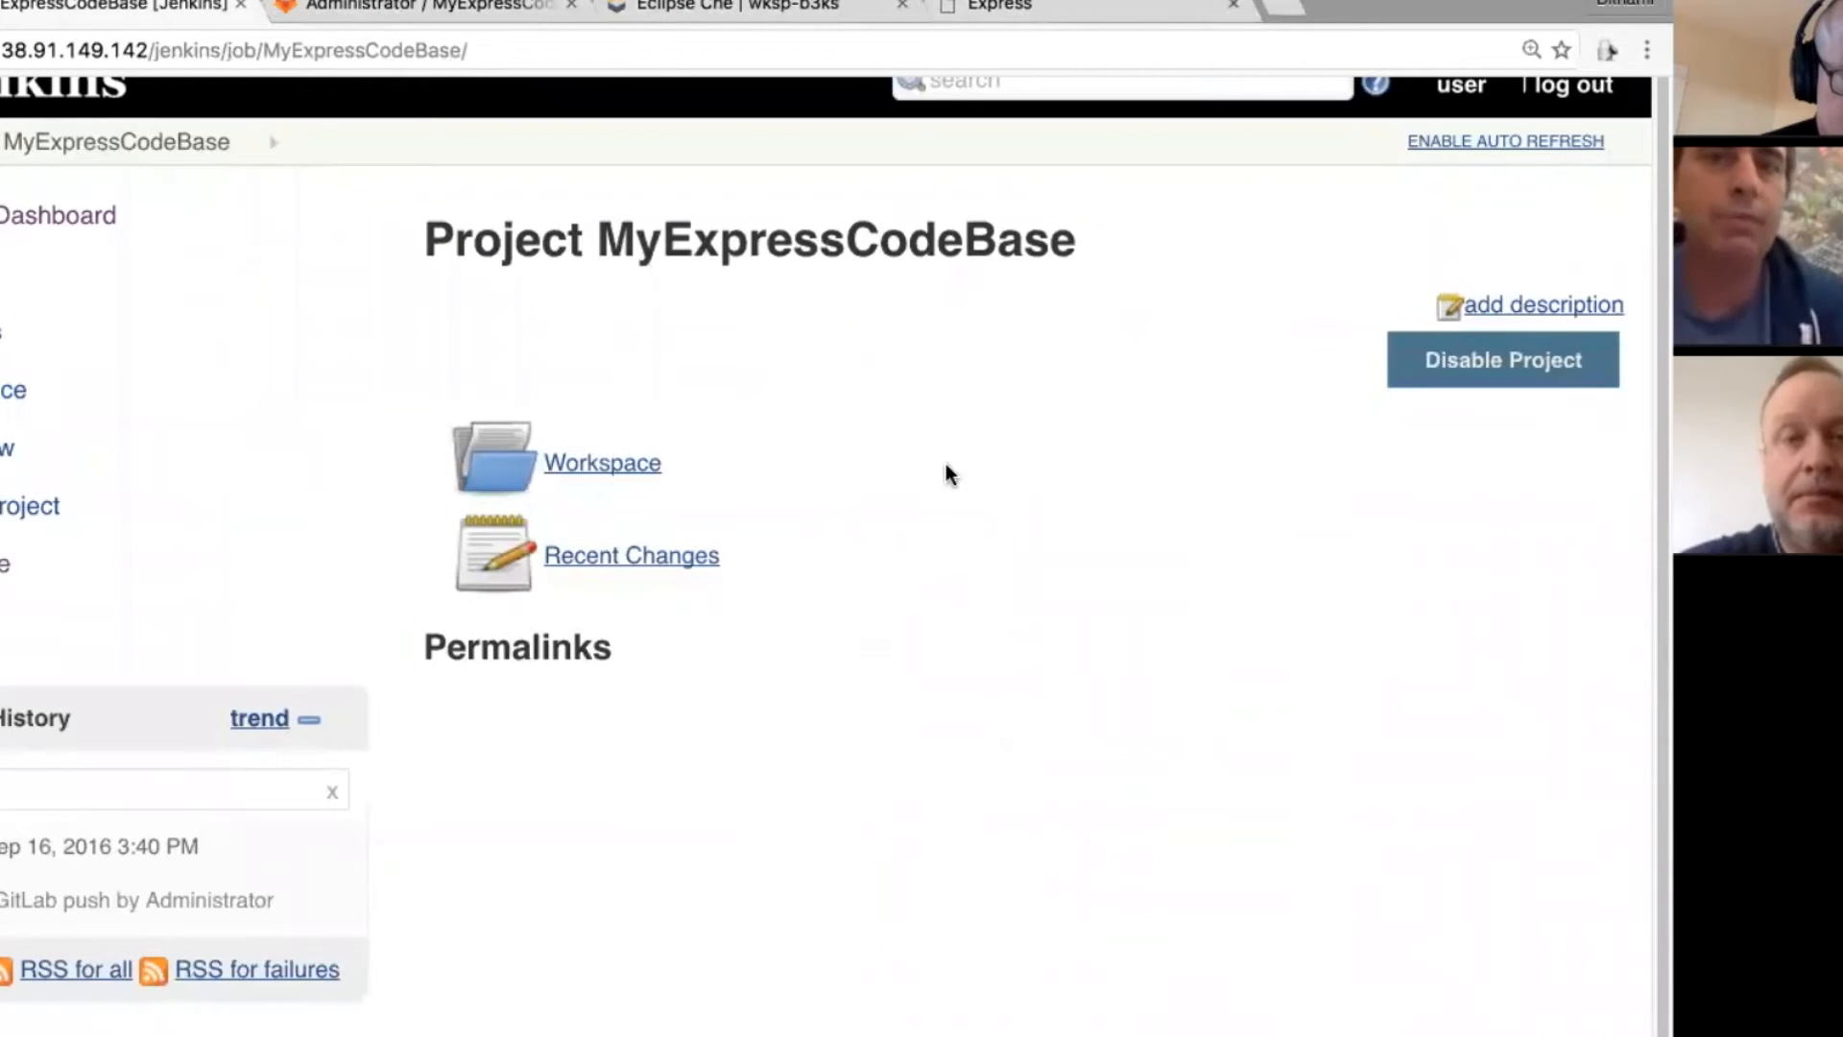
Switch from the Jenkins project page to the Eclipse Che workspace tab
click(720, 7)
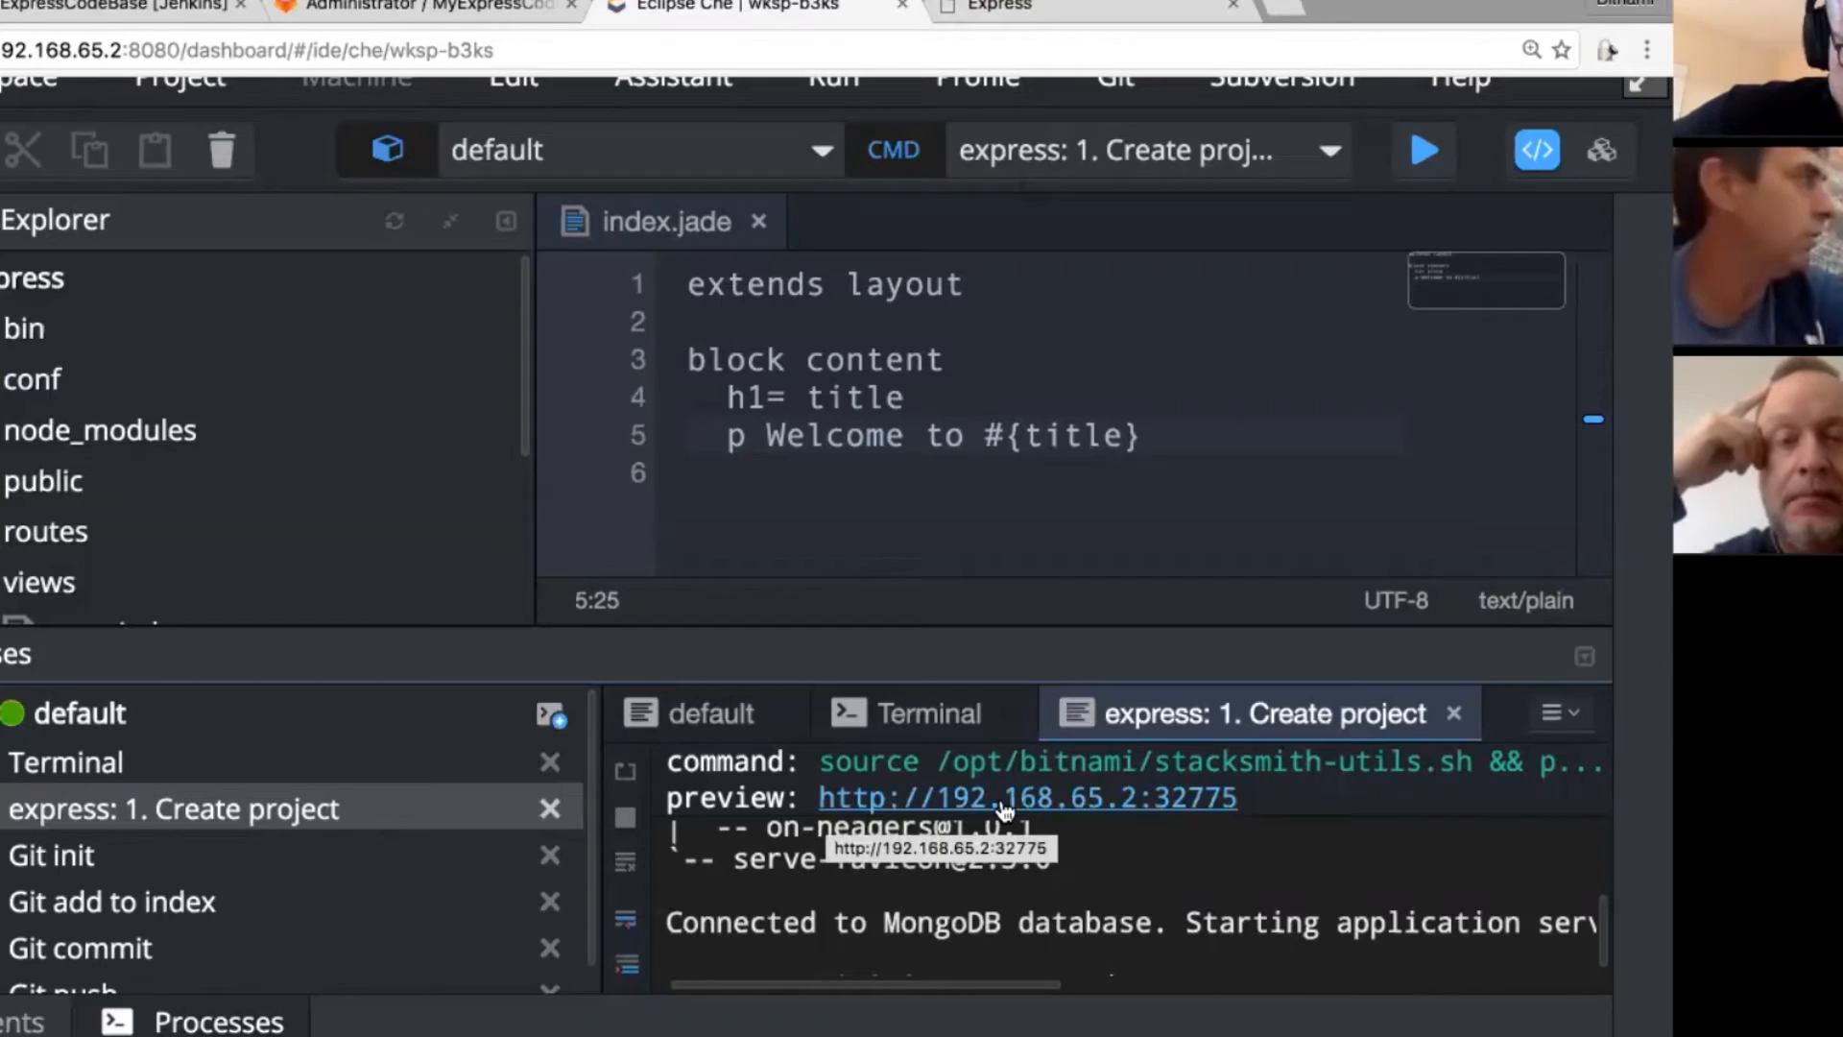
View the running Express welcome page, then bring up MyExpressCodeBase in GitLab
click(1007, 9)
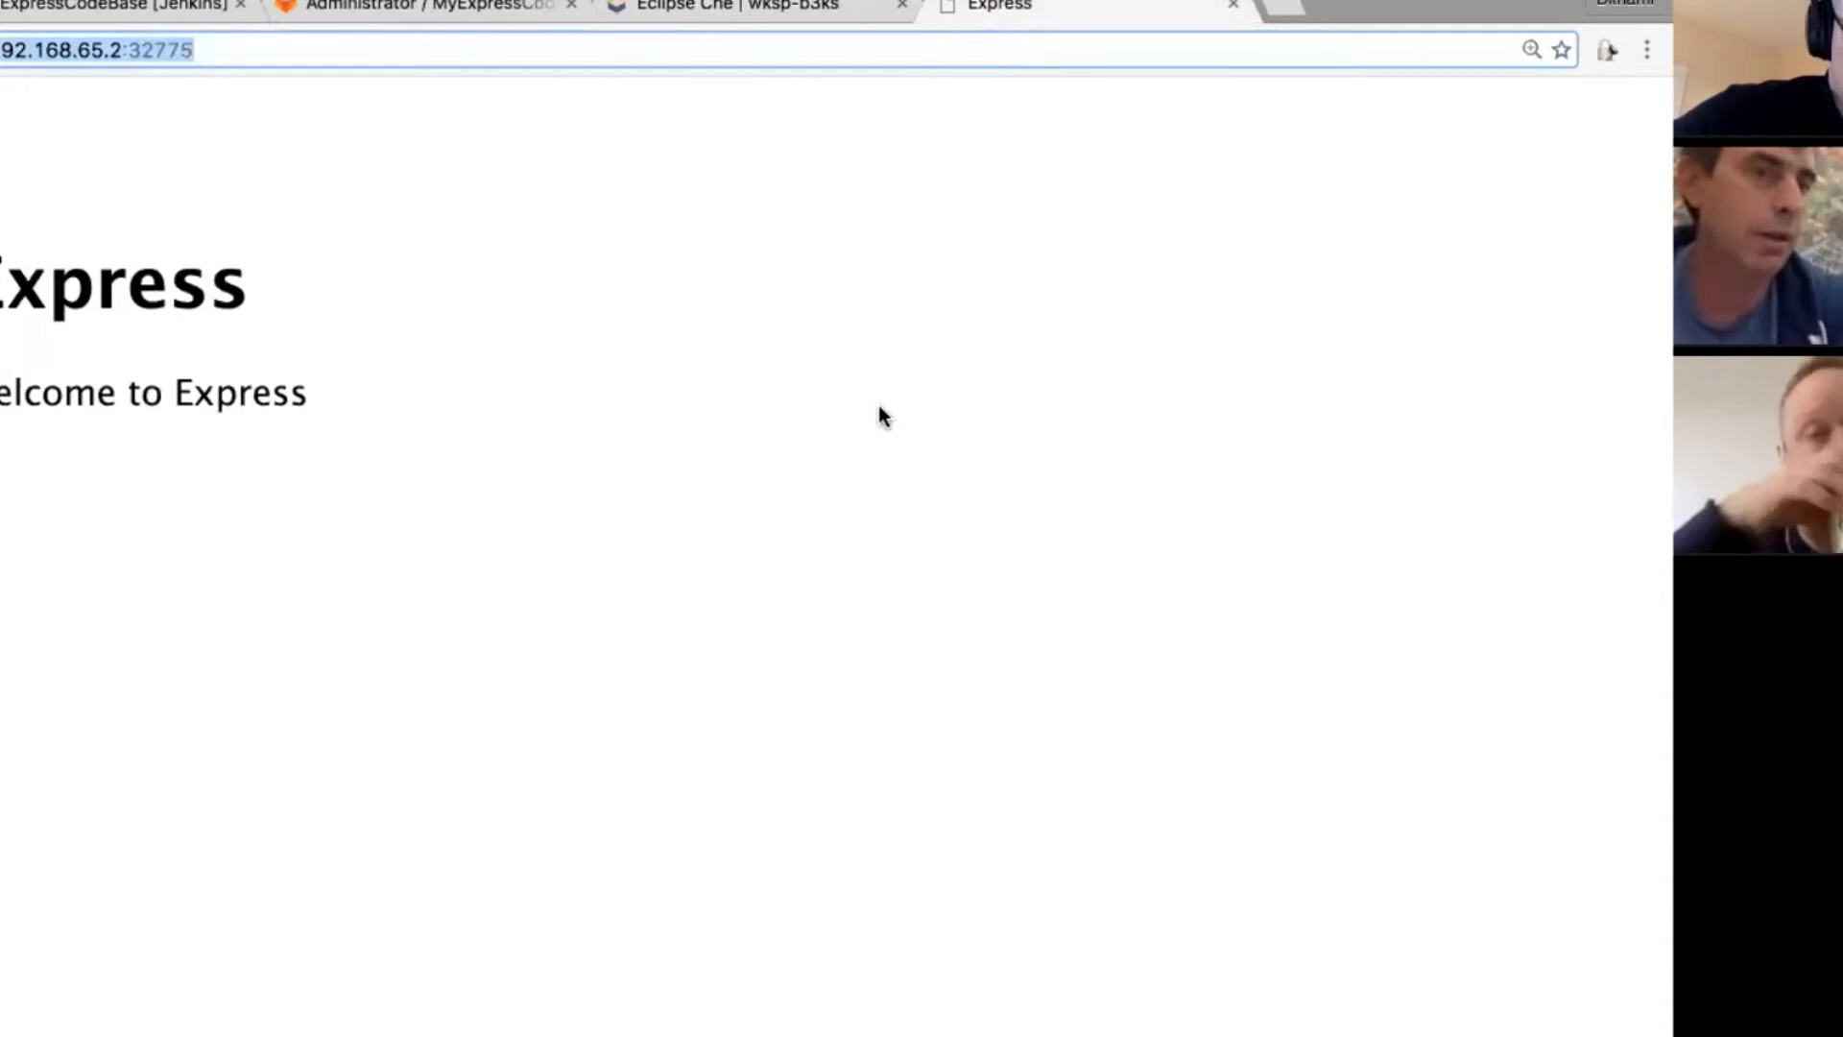
click(748, 51)
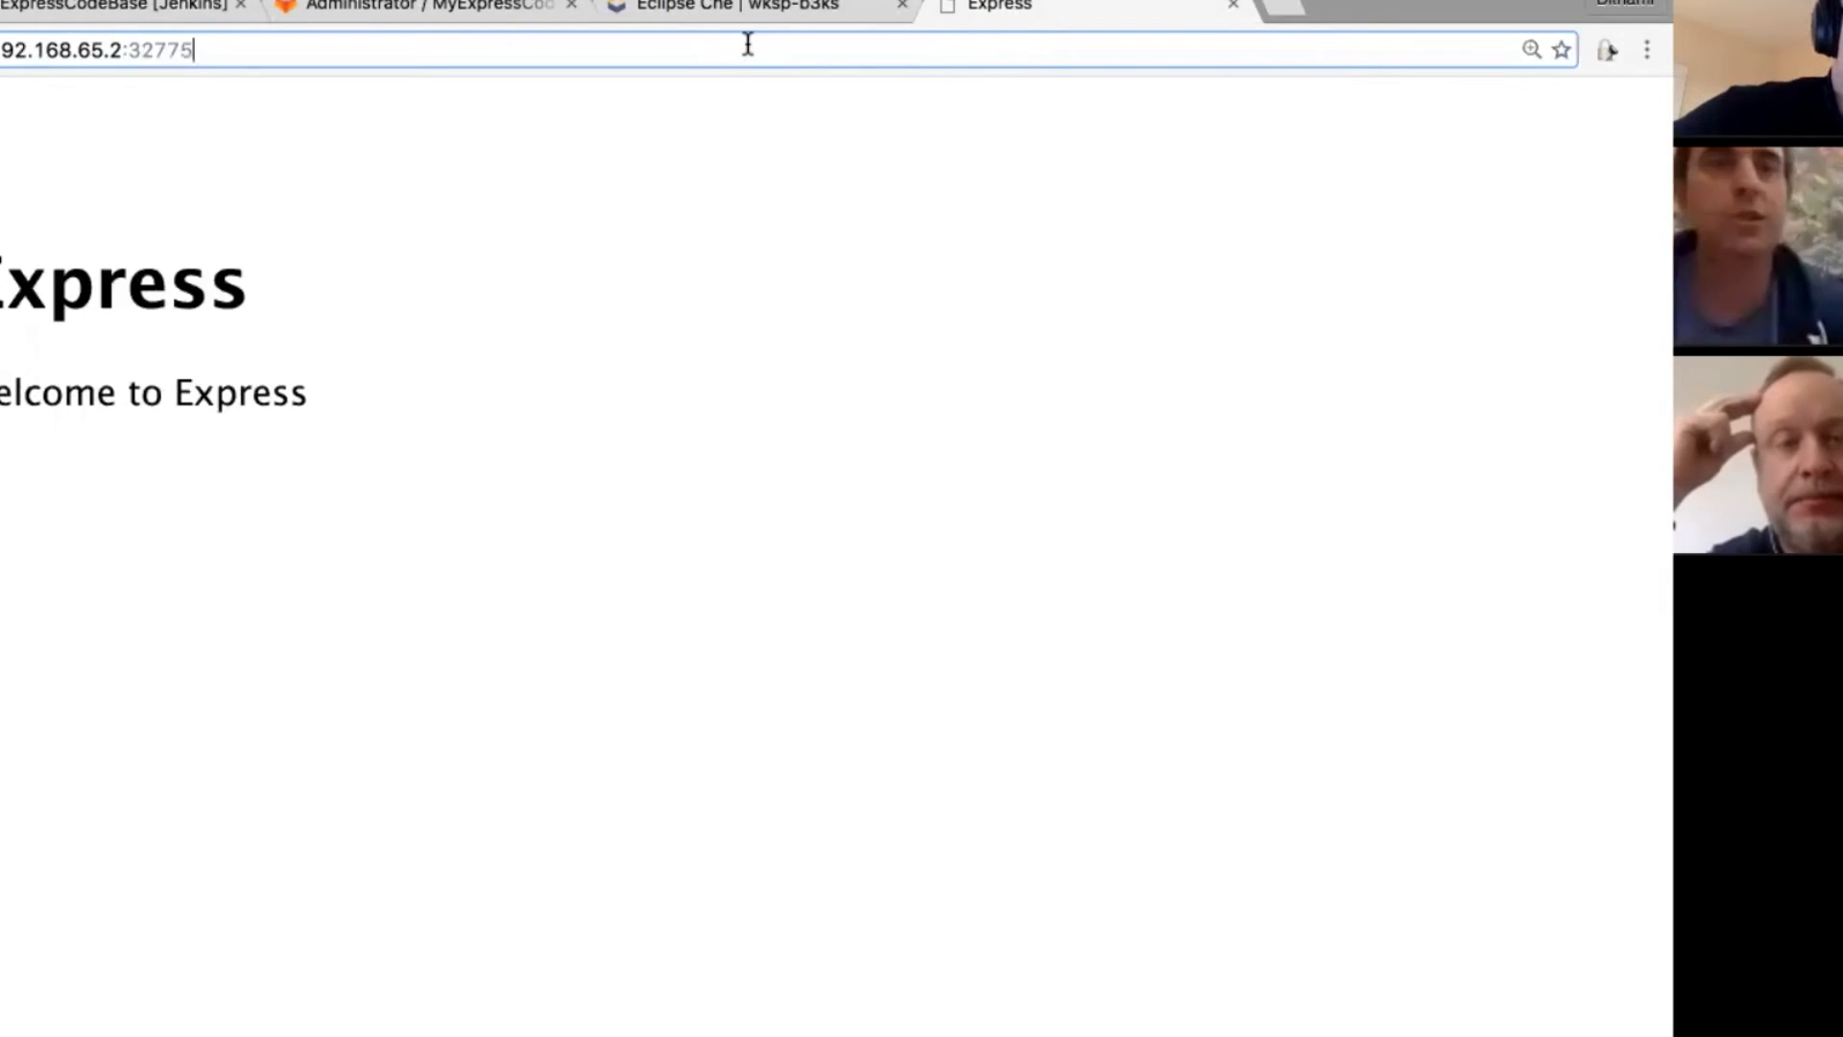
click(747, 14)
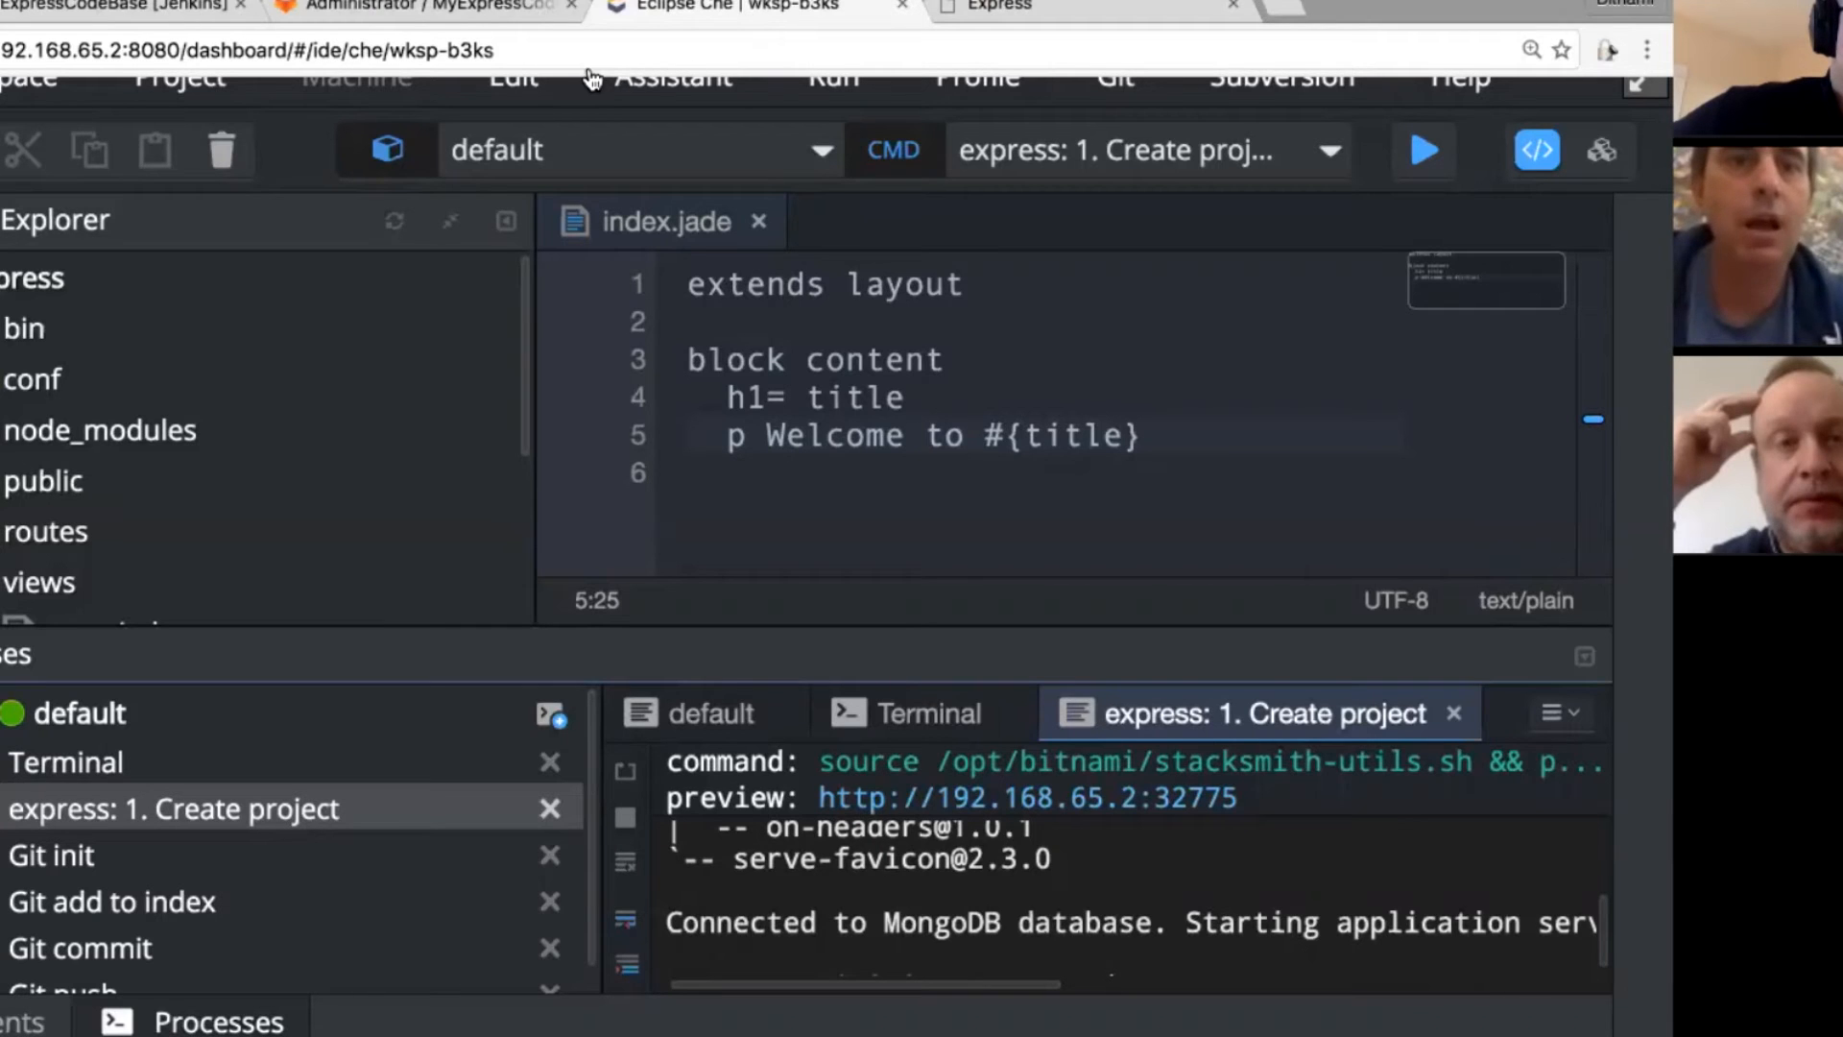
click(466, 4)
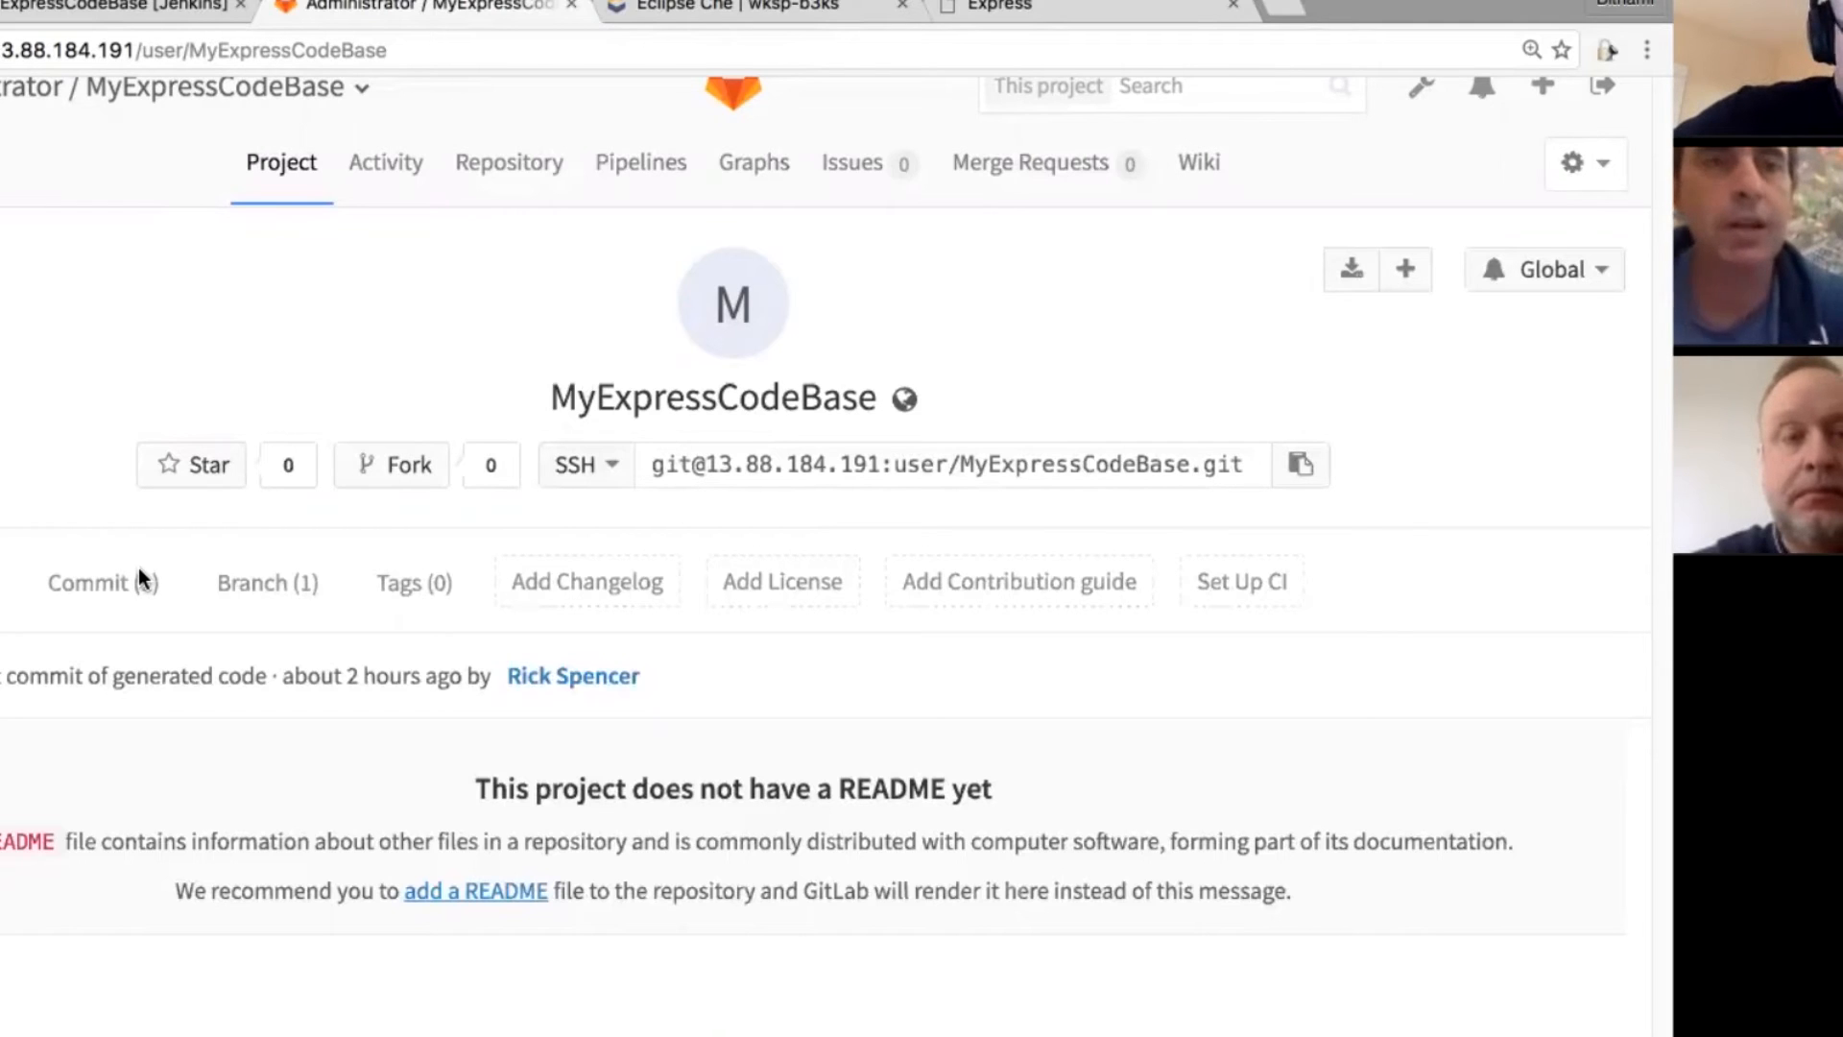
Check the MyExpressCodeBase Jenkins job and the Express page, then return to Eclipse Che
click(87, 9)
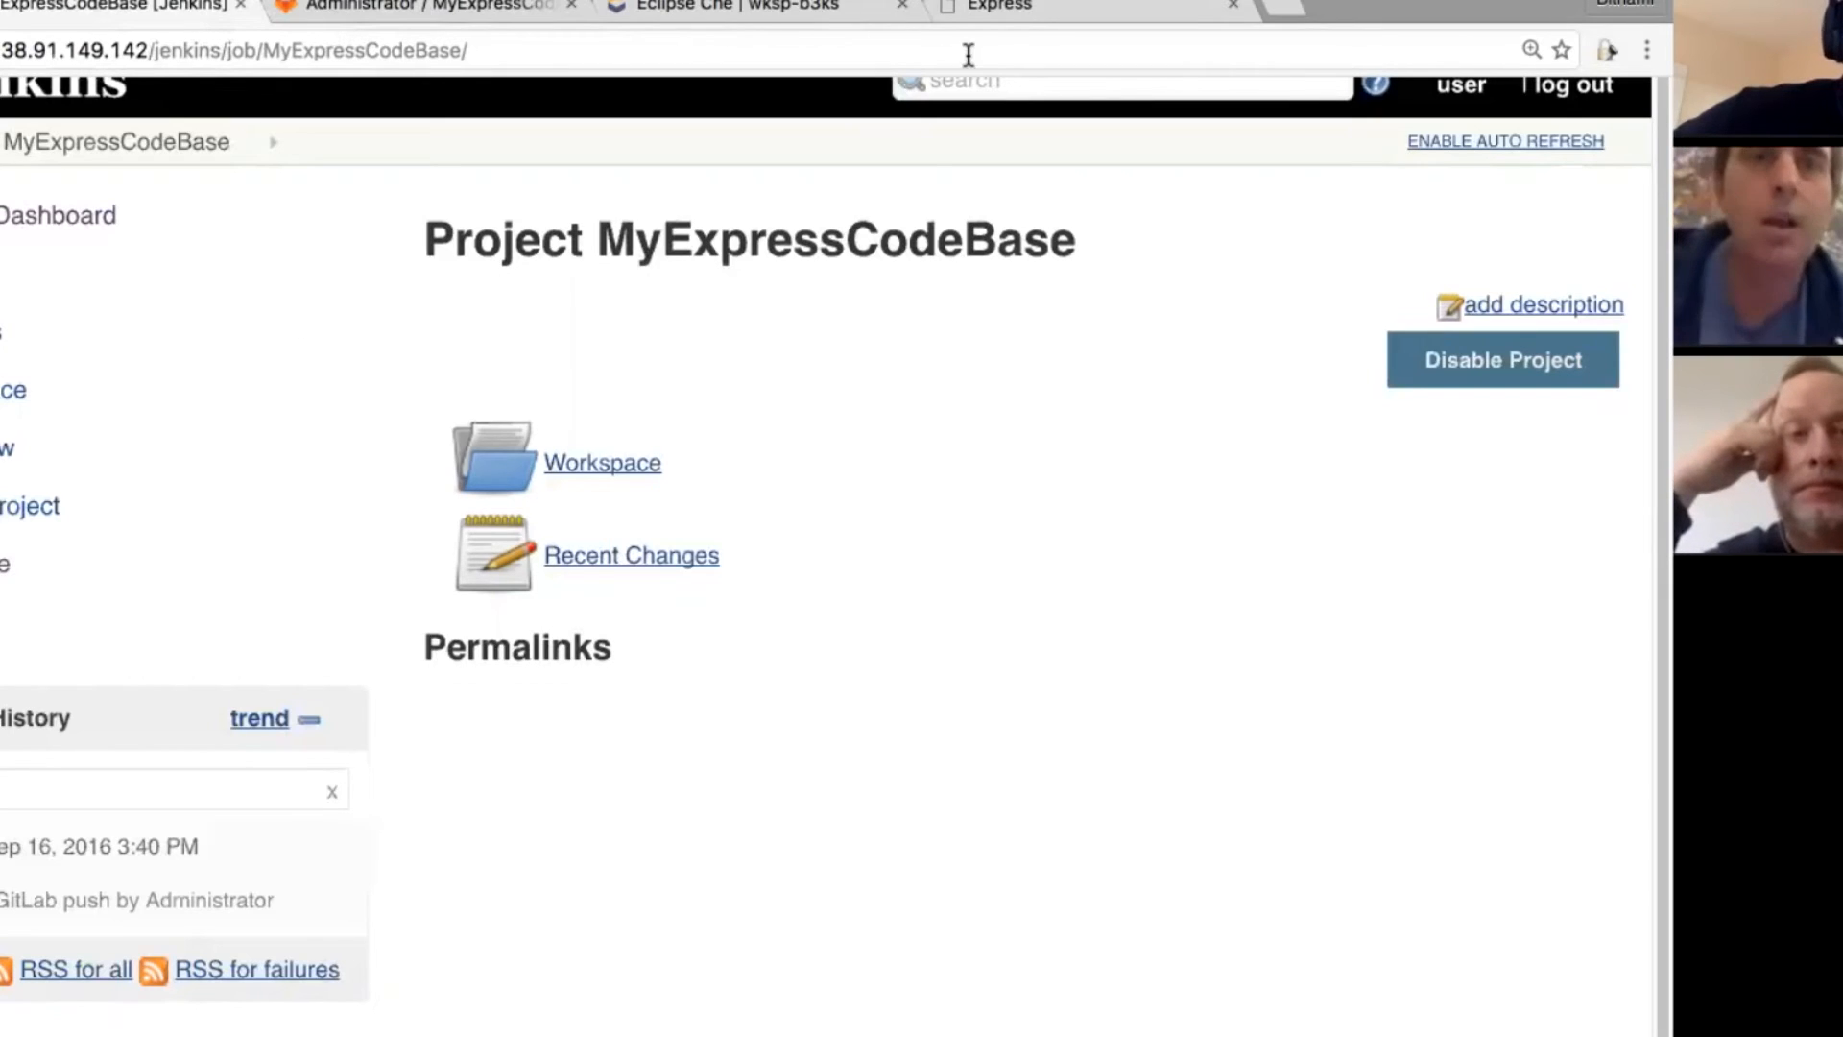
click(997, 7)
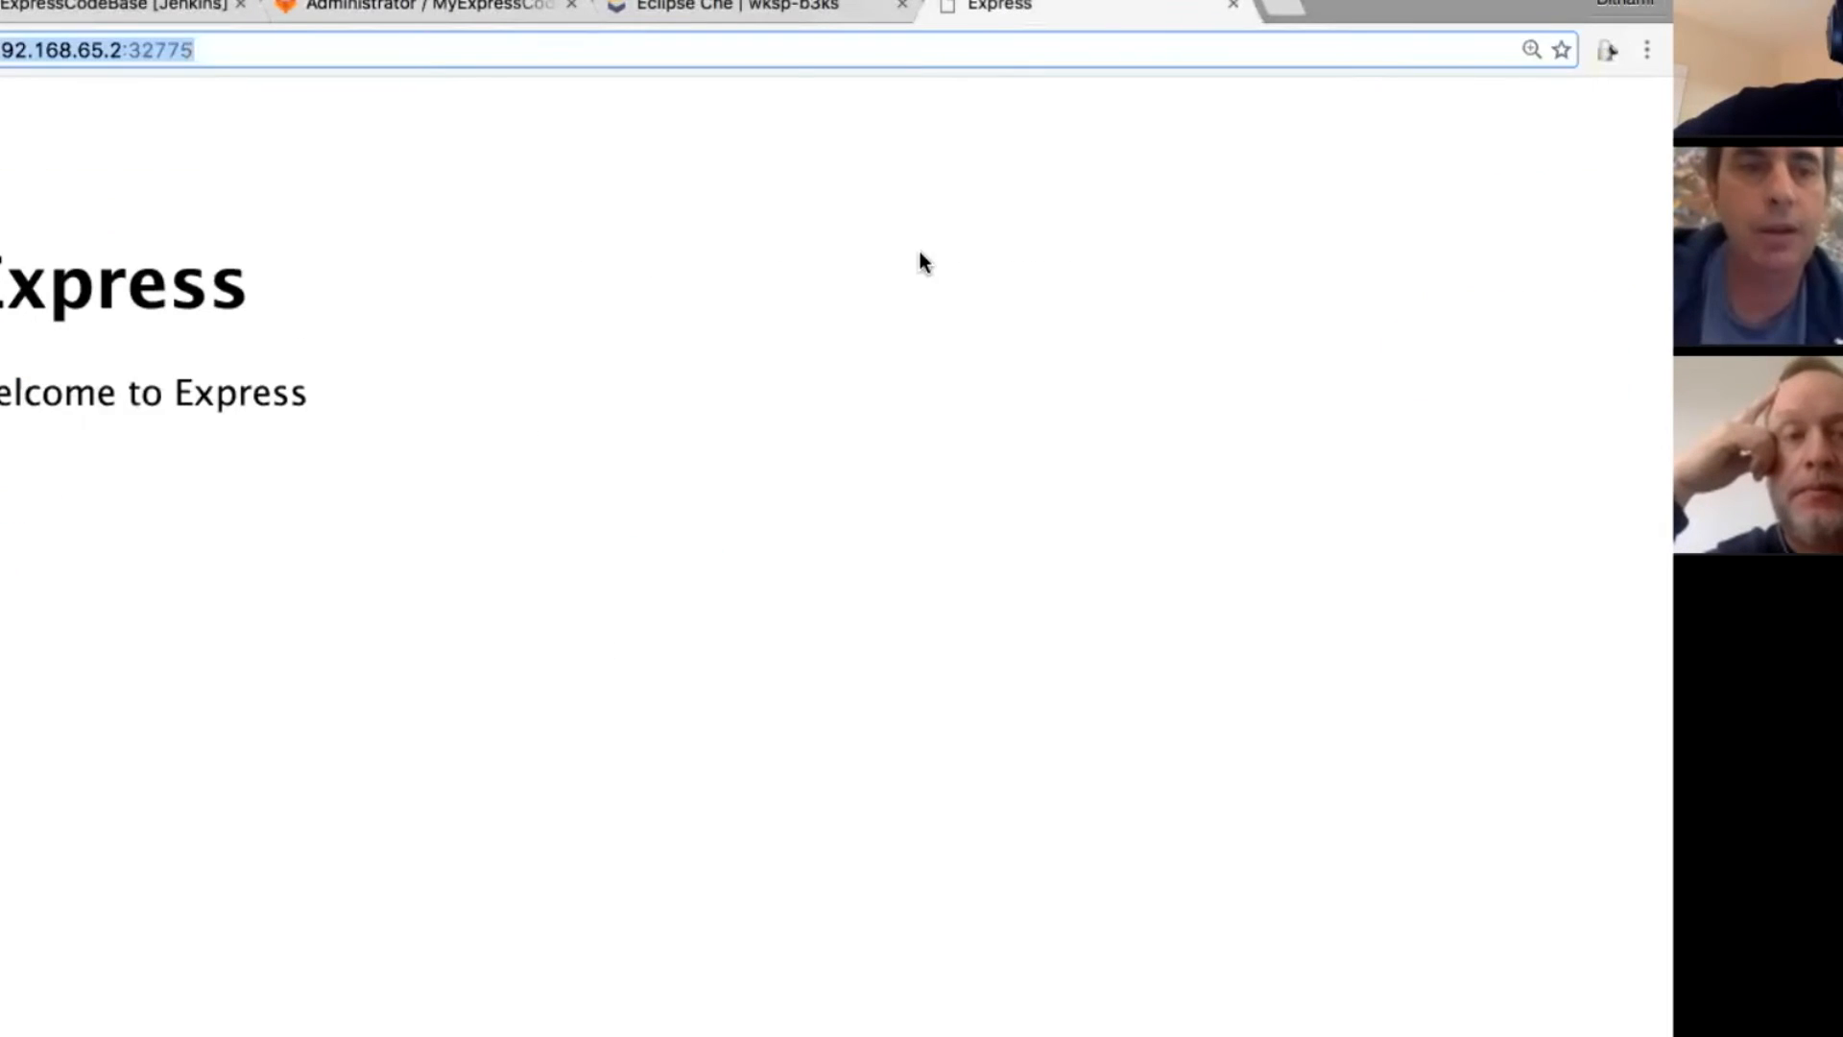
click(742, 7)
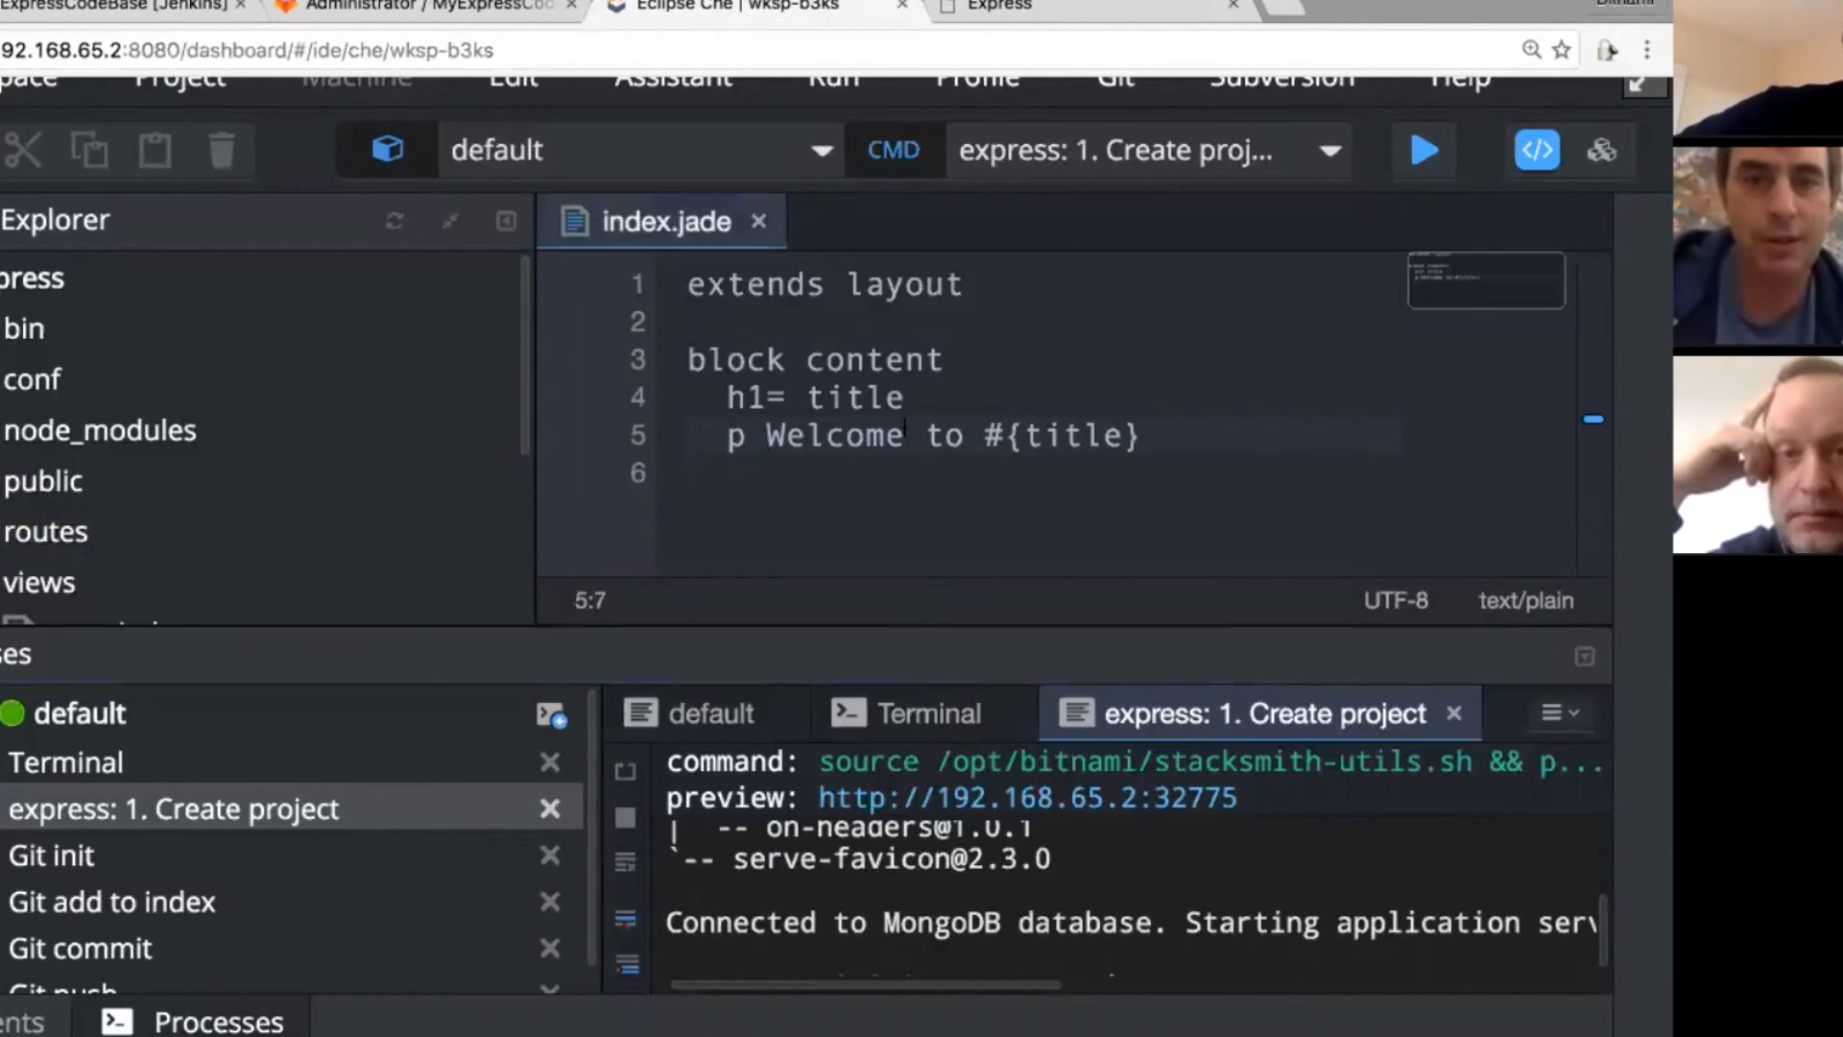
Replace 'Welcome to' on line 5 with 'Bitnami and Codenvy make #{title} easy and fun', then view the app page
double_click(760, 437)
key(shift+Right)
key(shift+Right)
key(shift+Right)
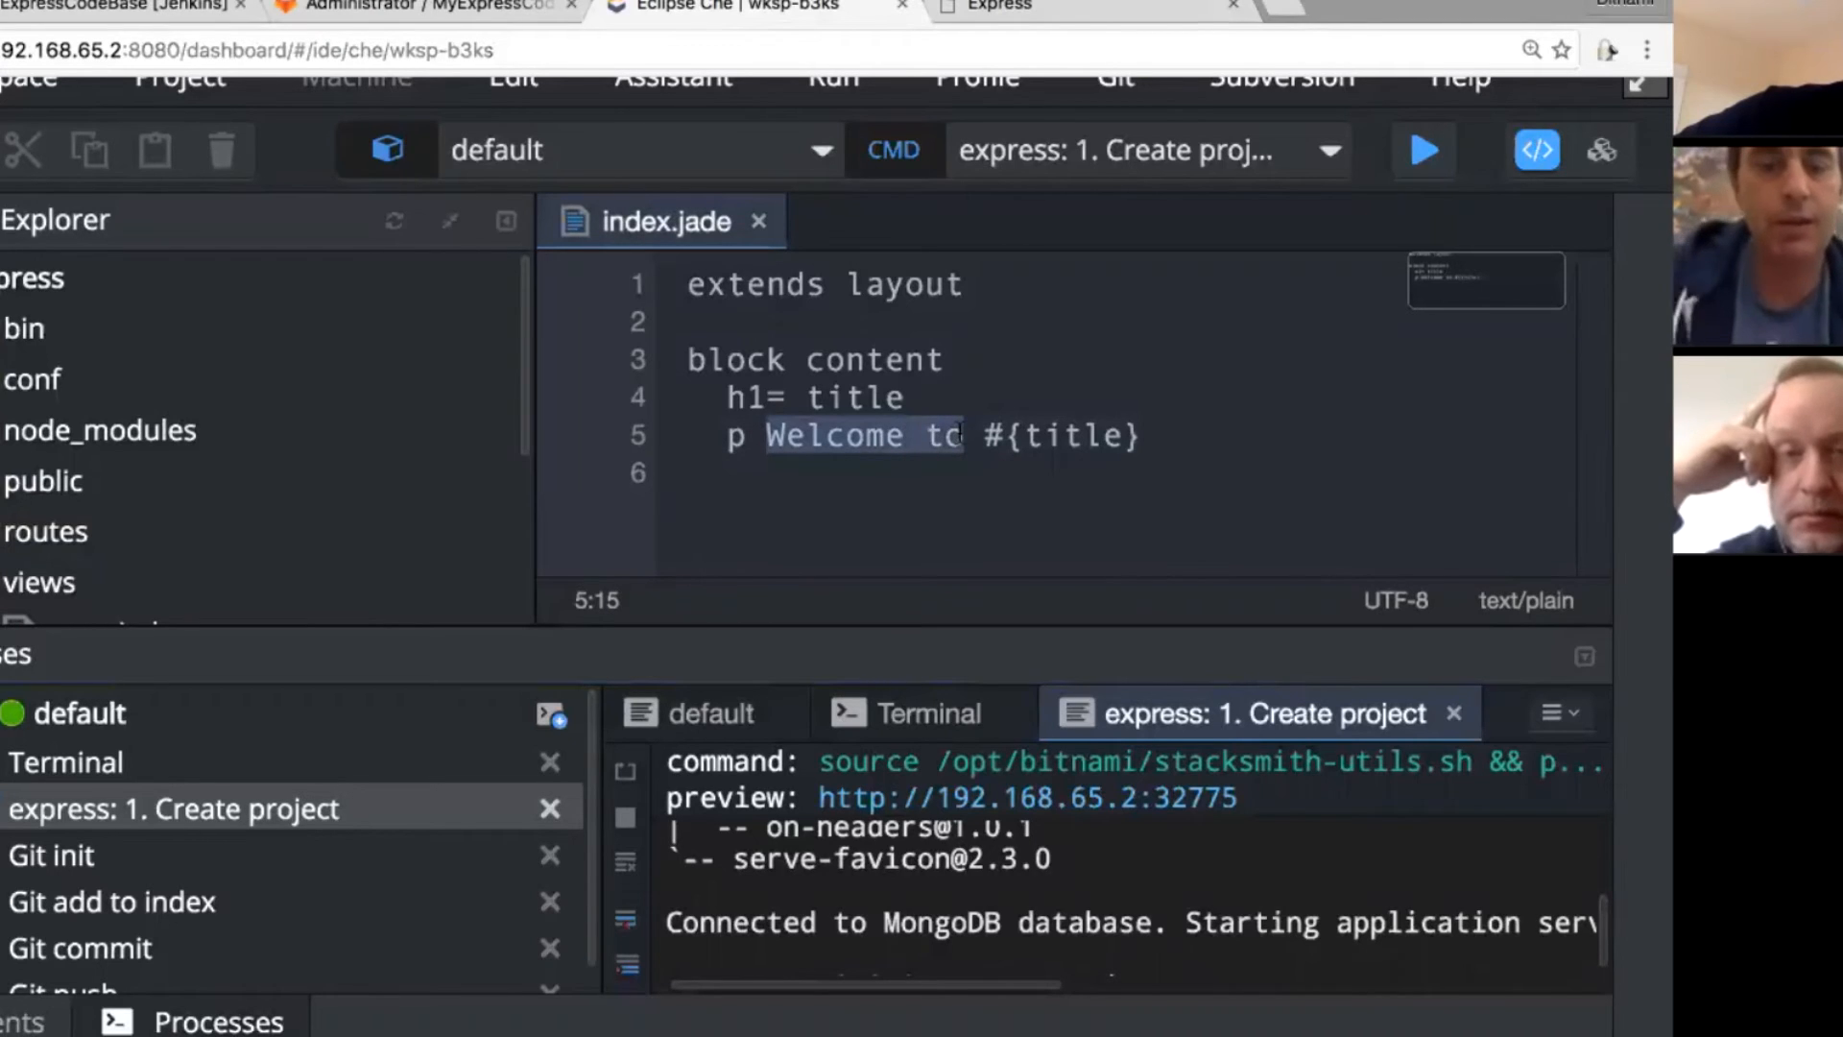
text(Bitnami)
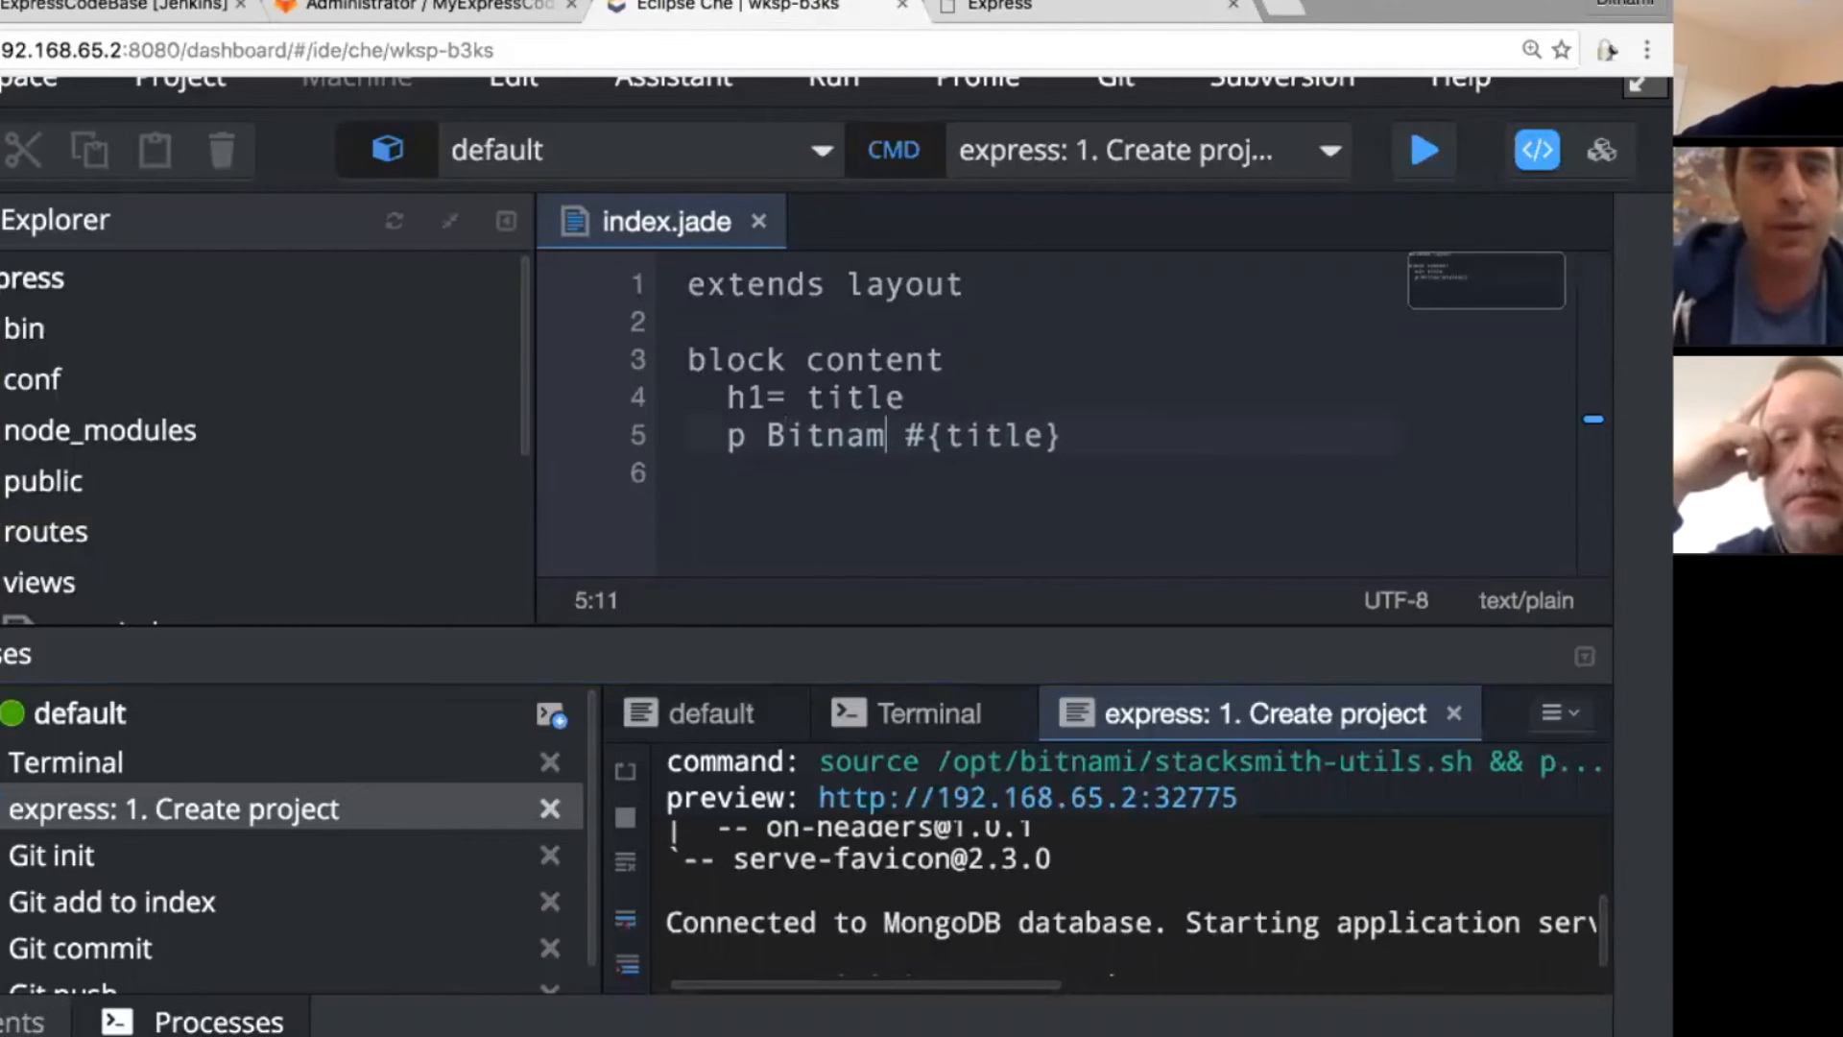
text( and Co)
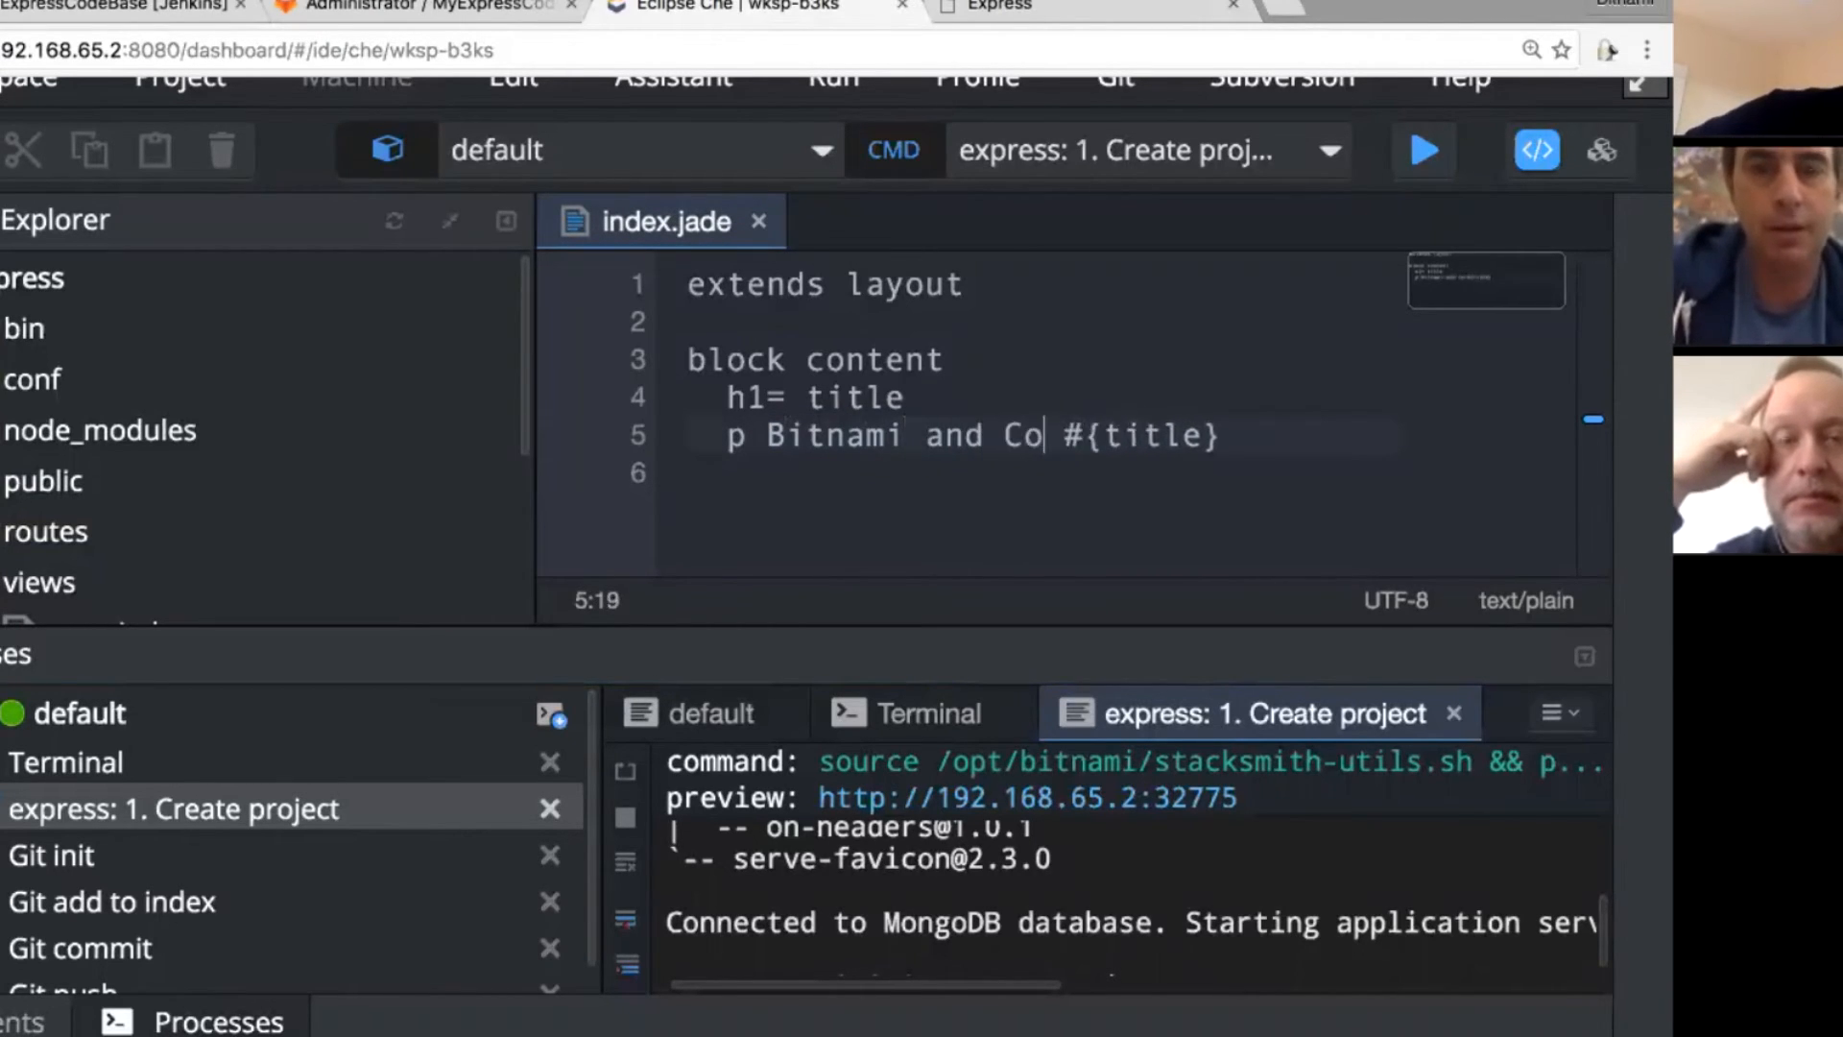
text(denvy )
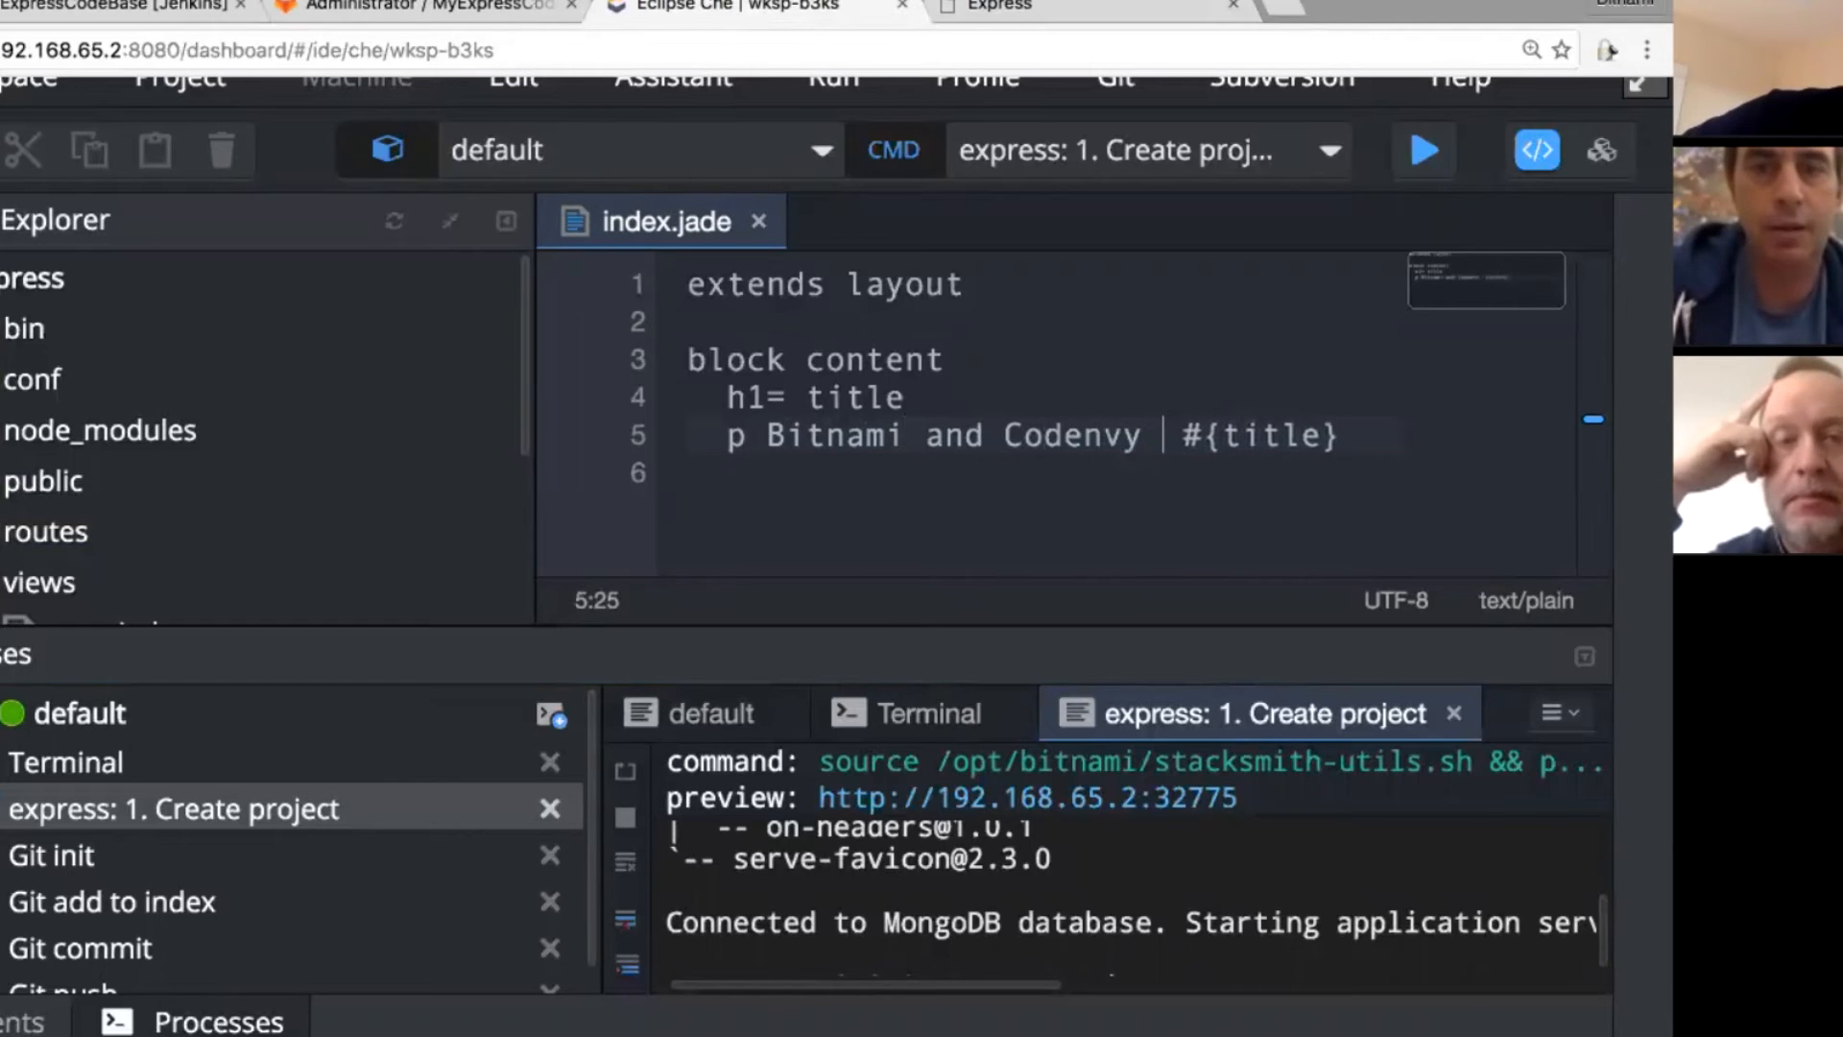
text(make)
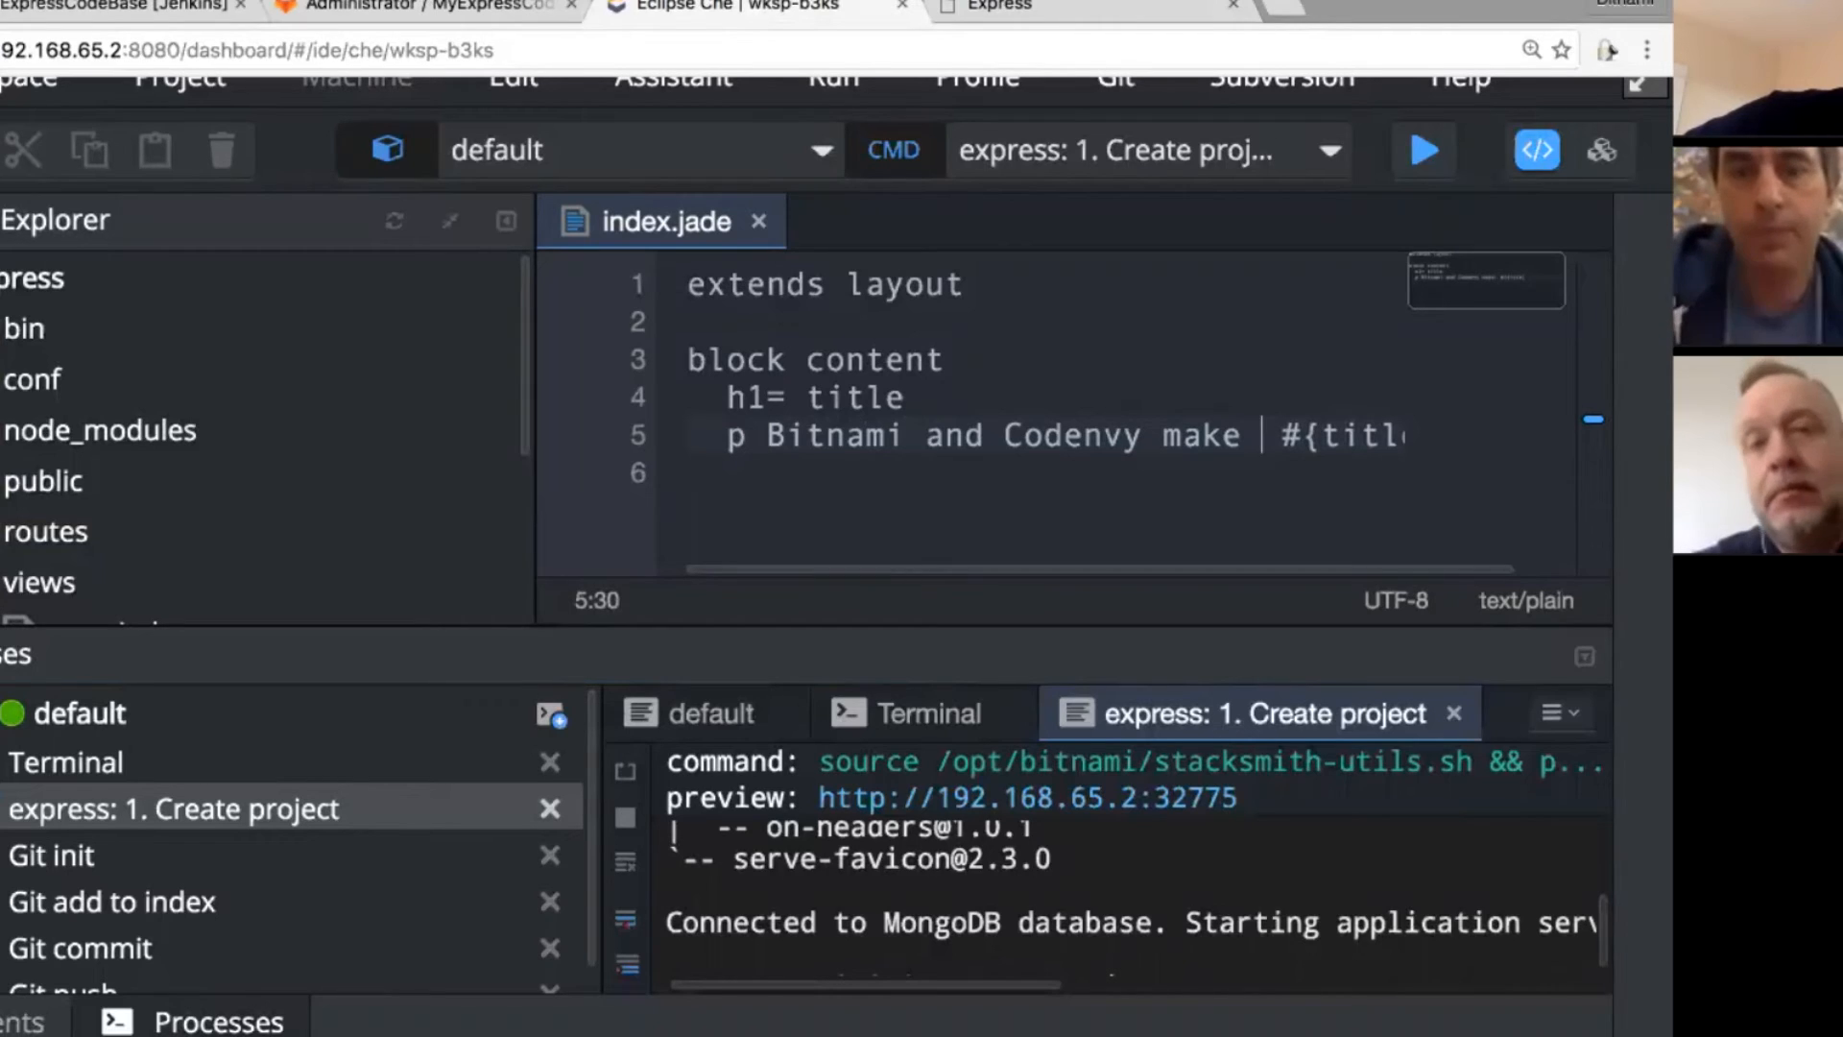
key(BackSpace)
key(Right)
key(Right)
key(Right)
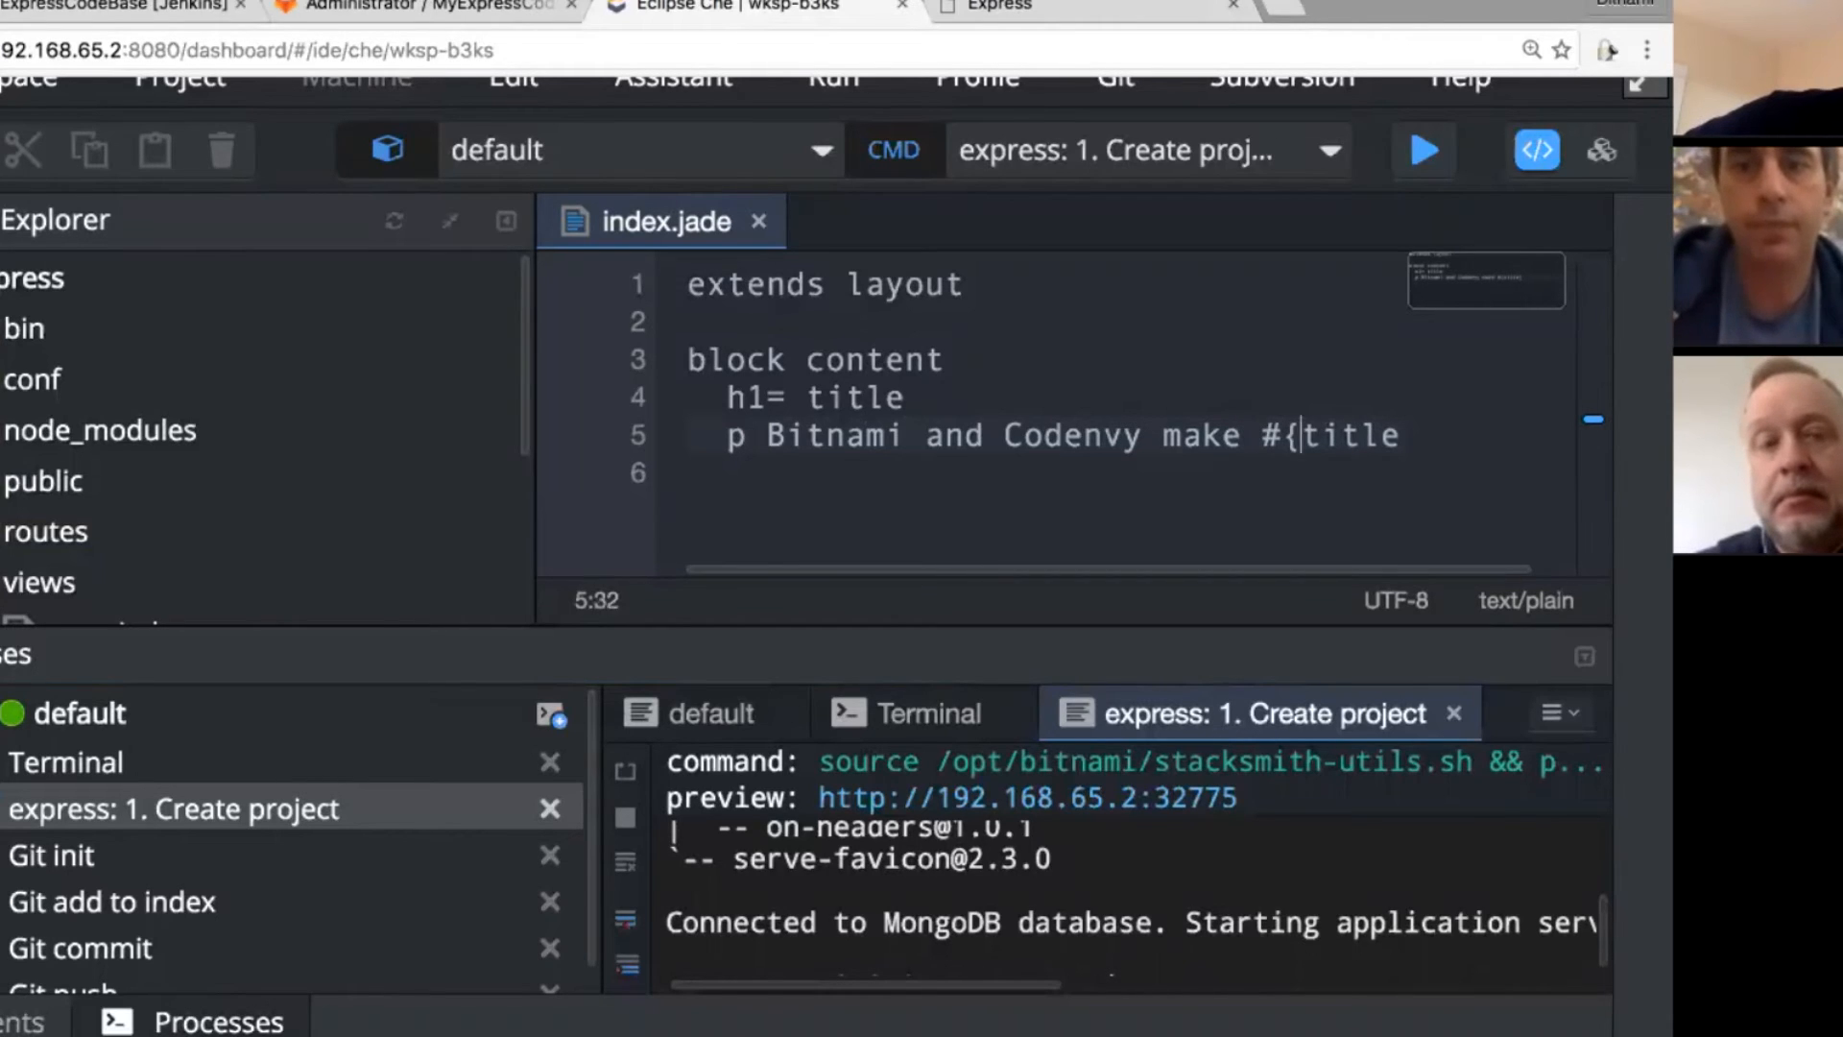
key(Right)
key(Right)
key(Right)
text(} eas)
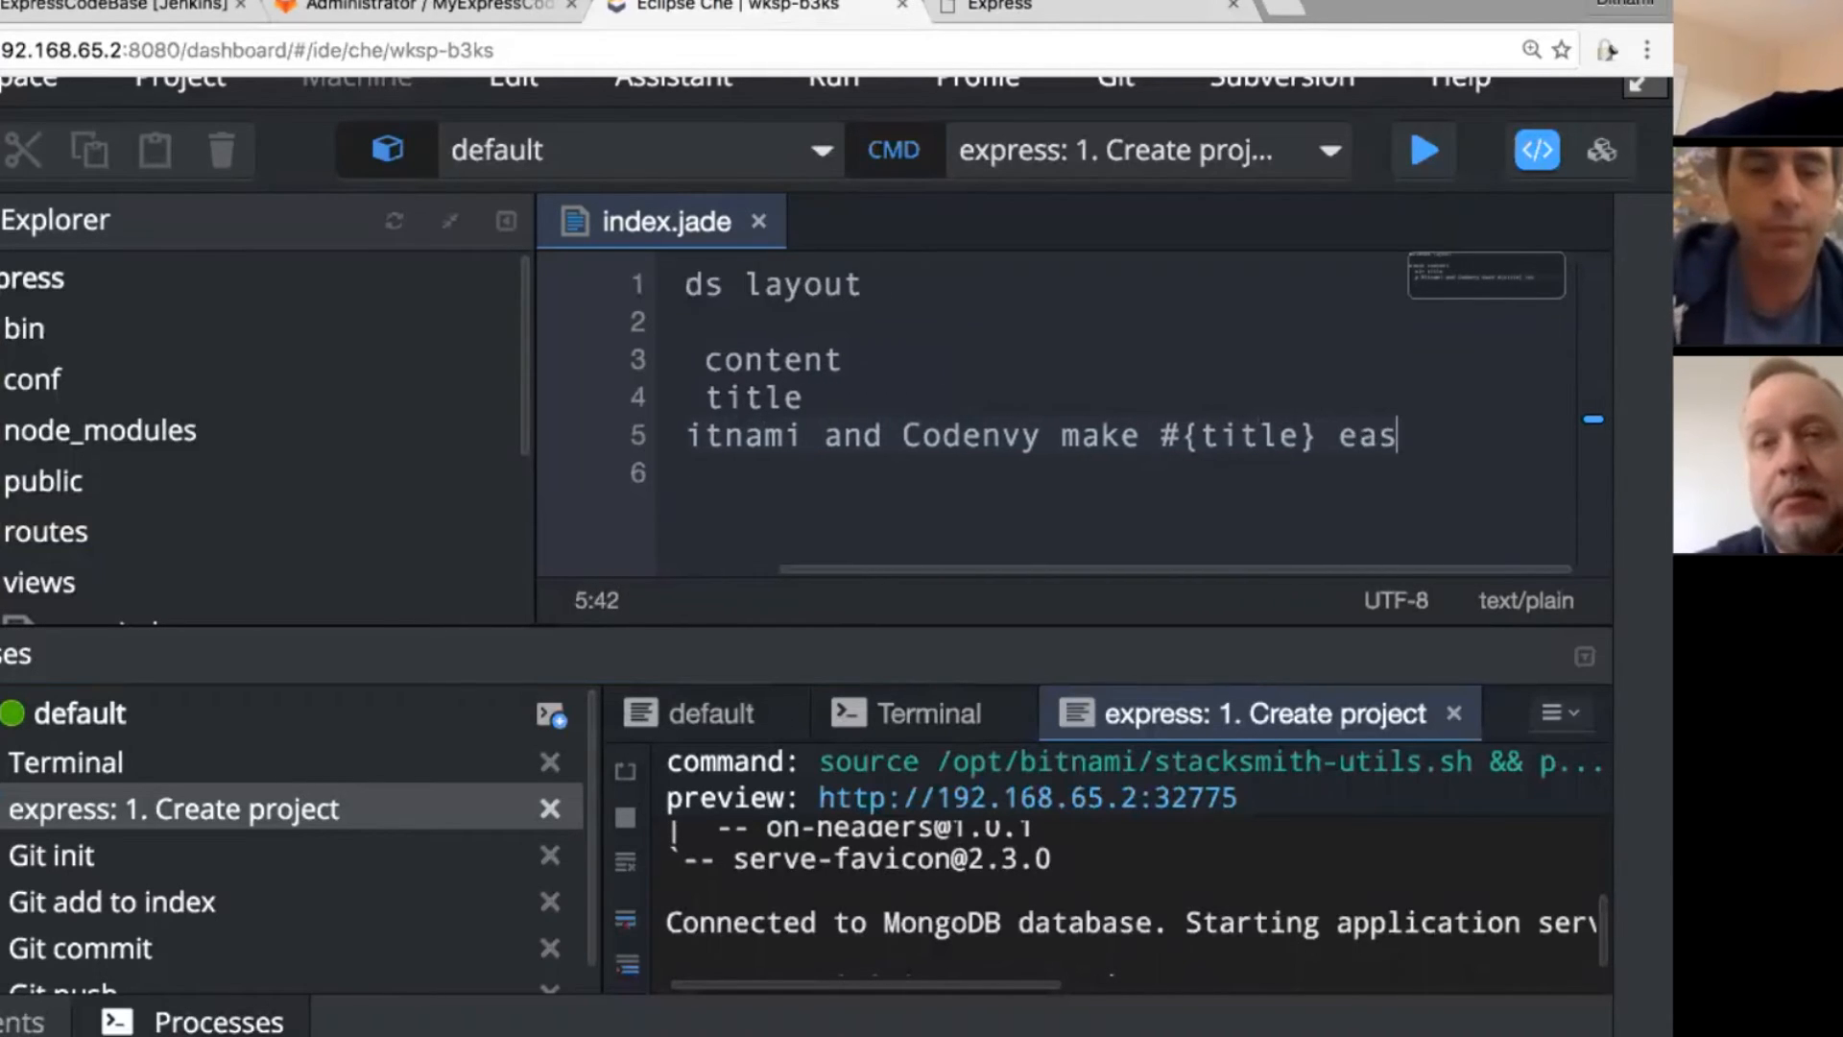
text(y and fu)
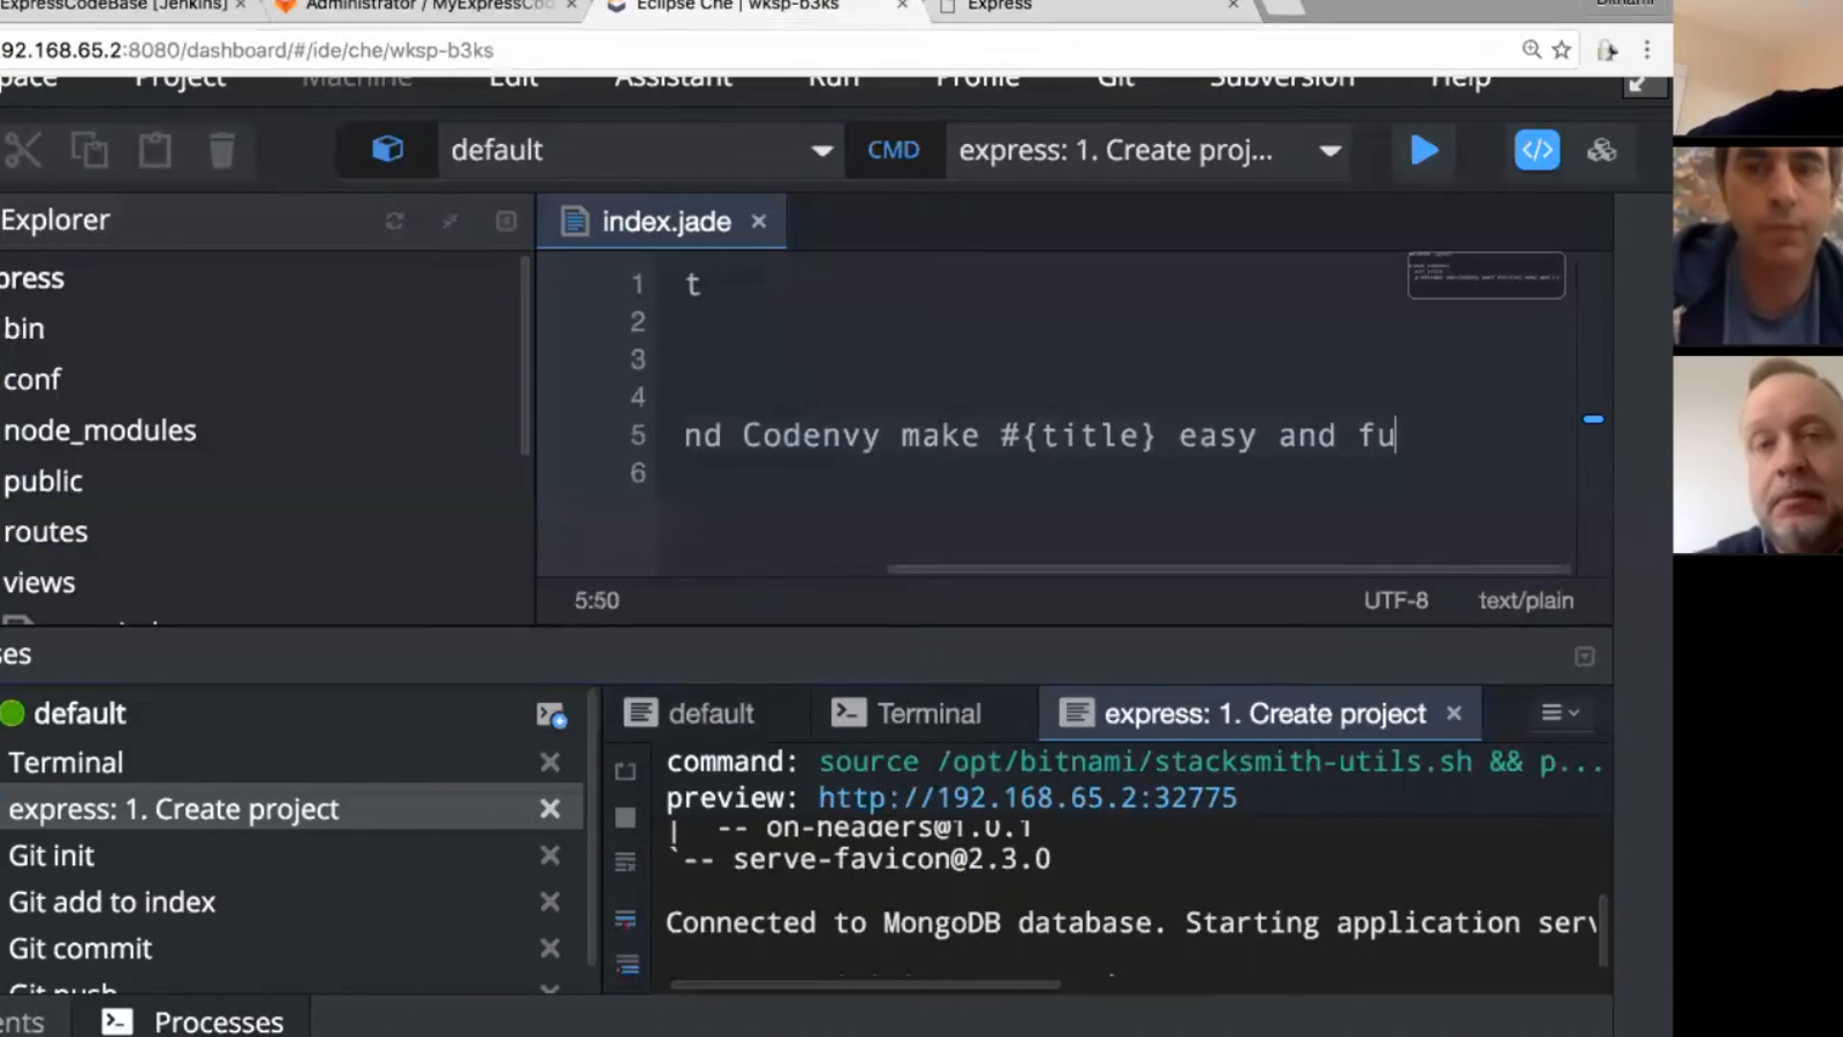
text(n)
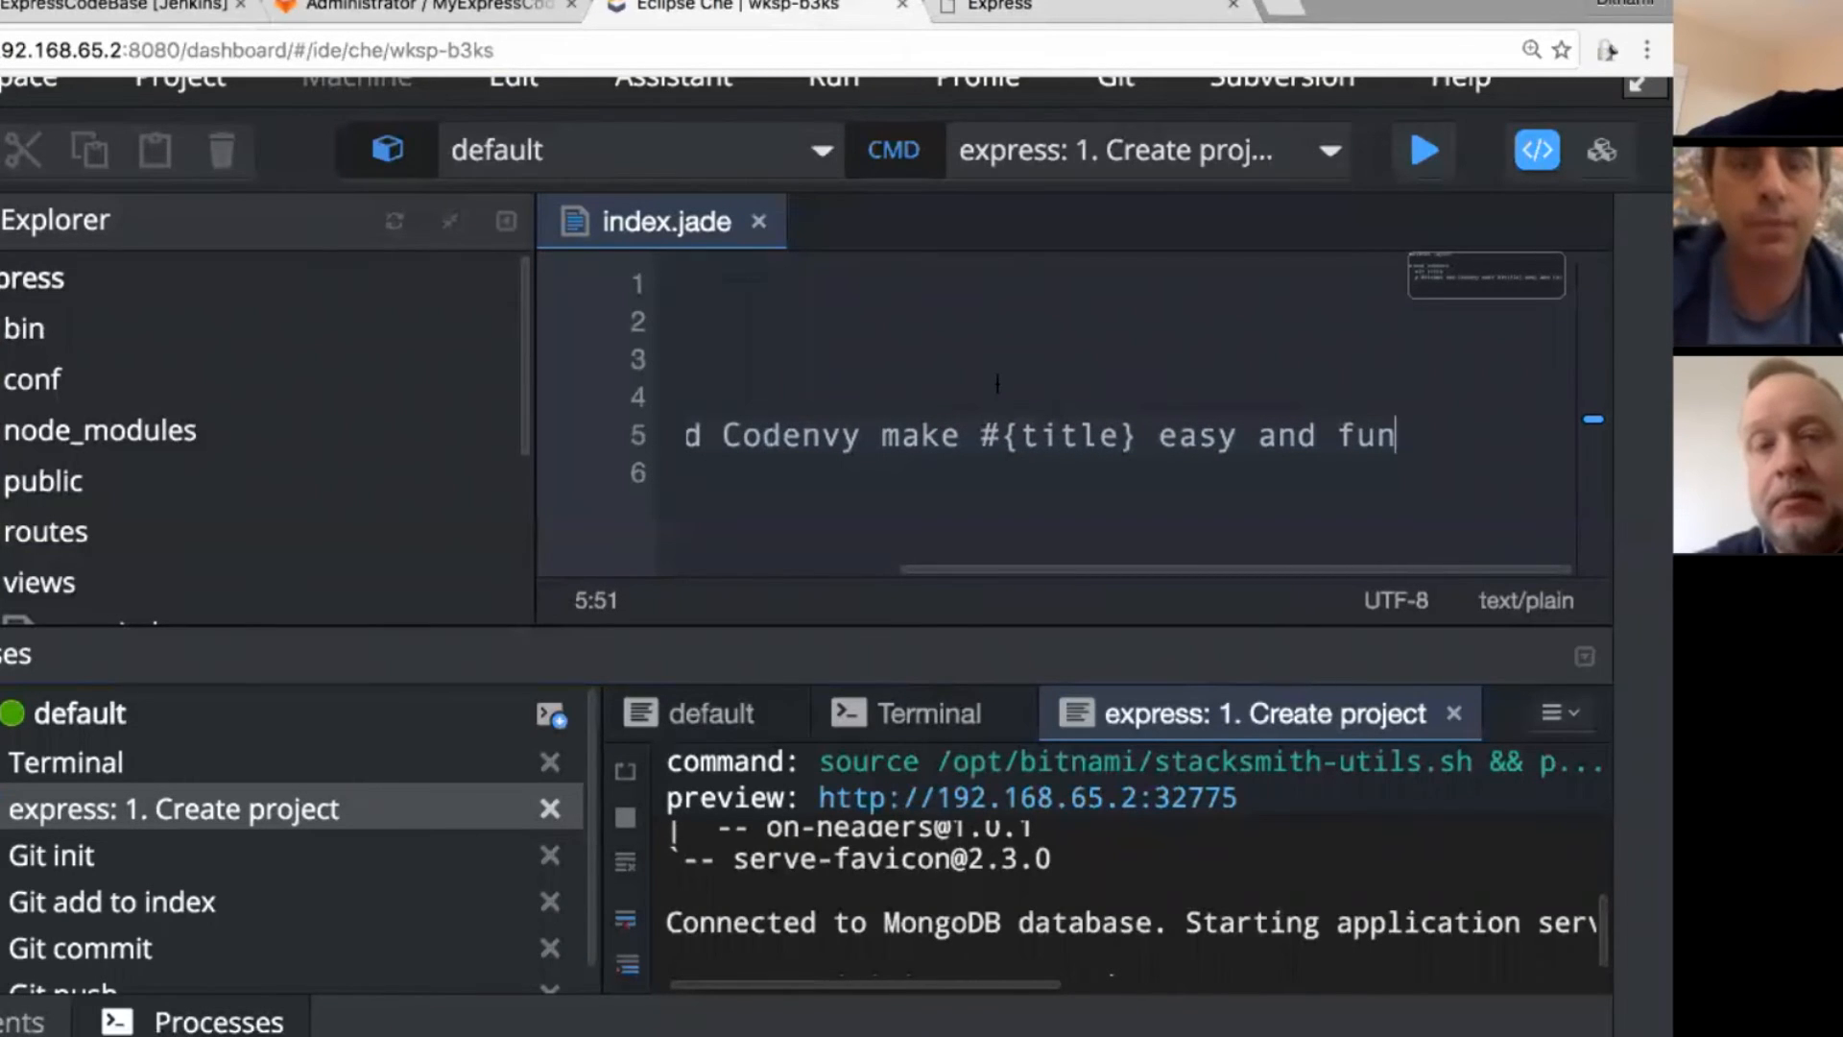
click(996, 392)
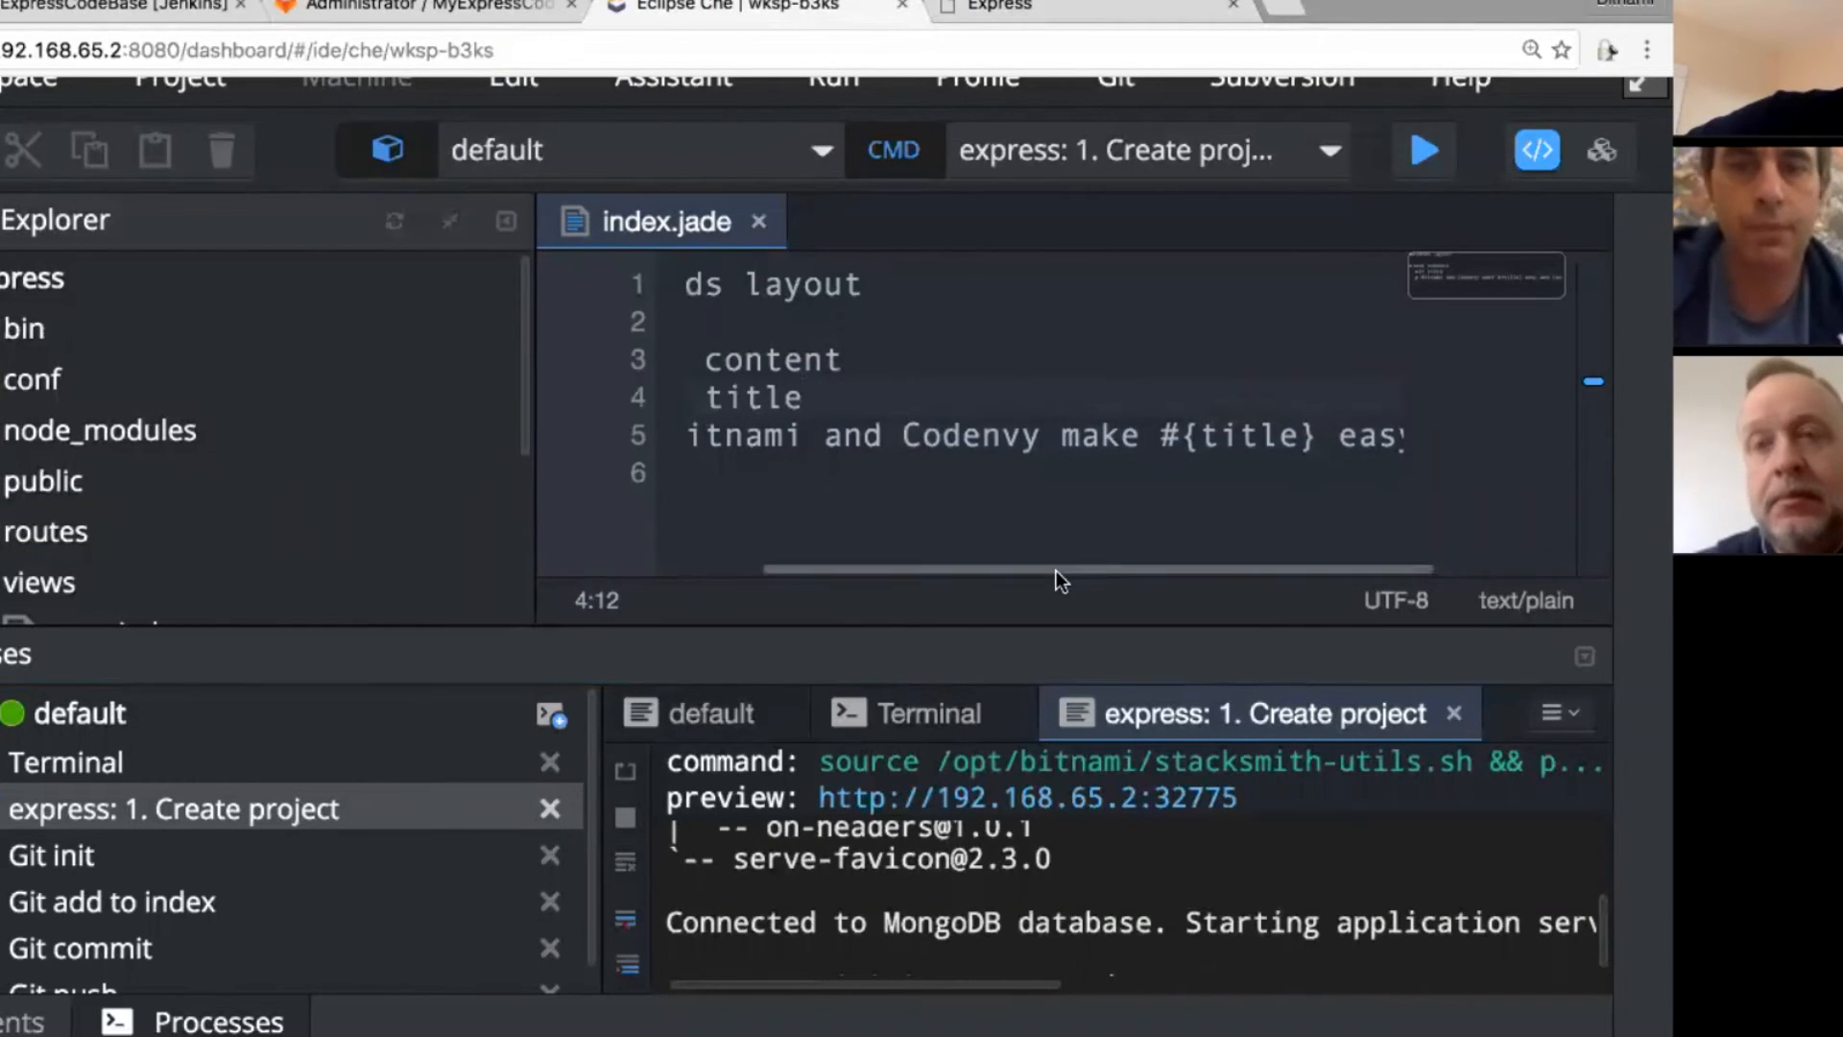
click(1017, 8)
Reload the Express page to show the new text, then return to index.jade in Eclipse Che
key(Return)
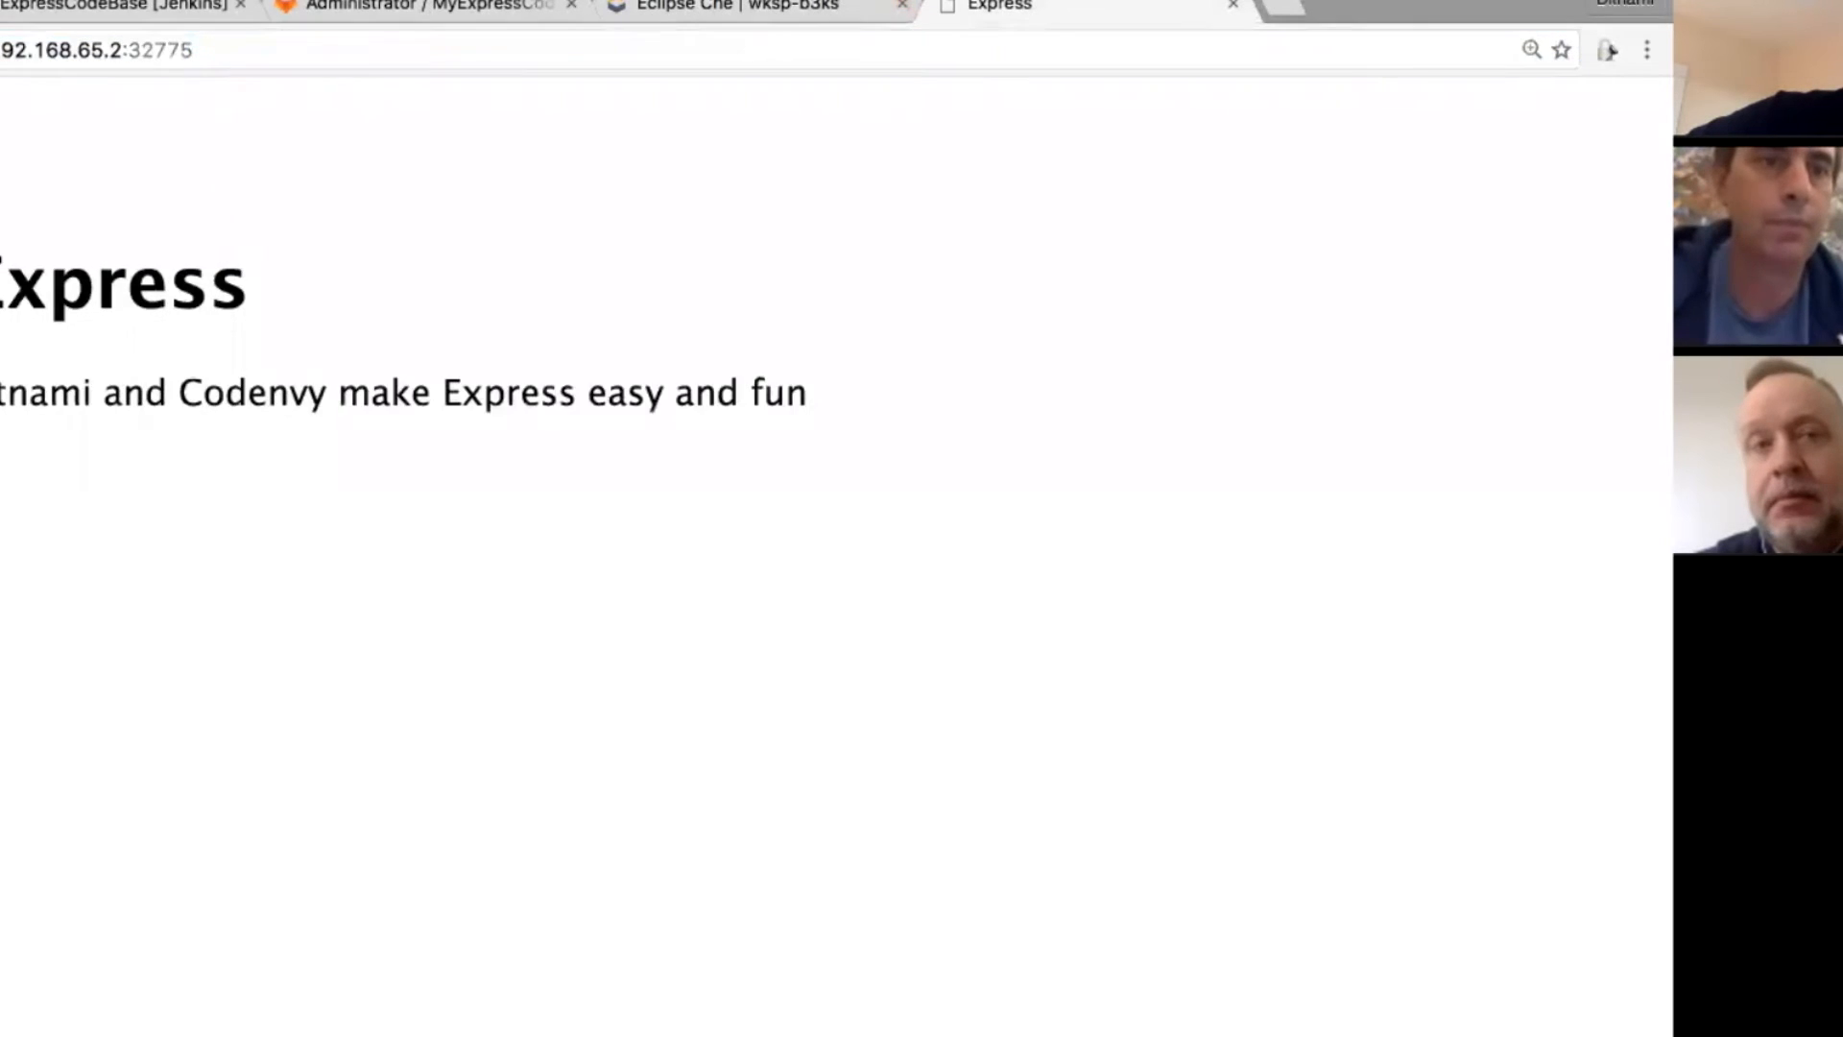
click(754, 12)
click(782, 39)
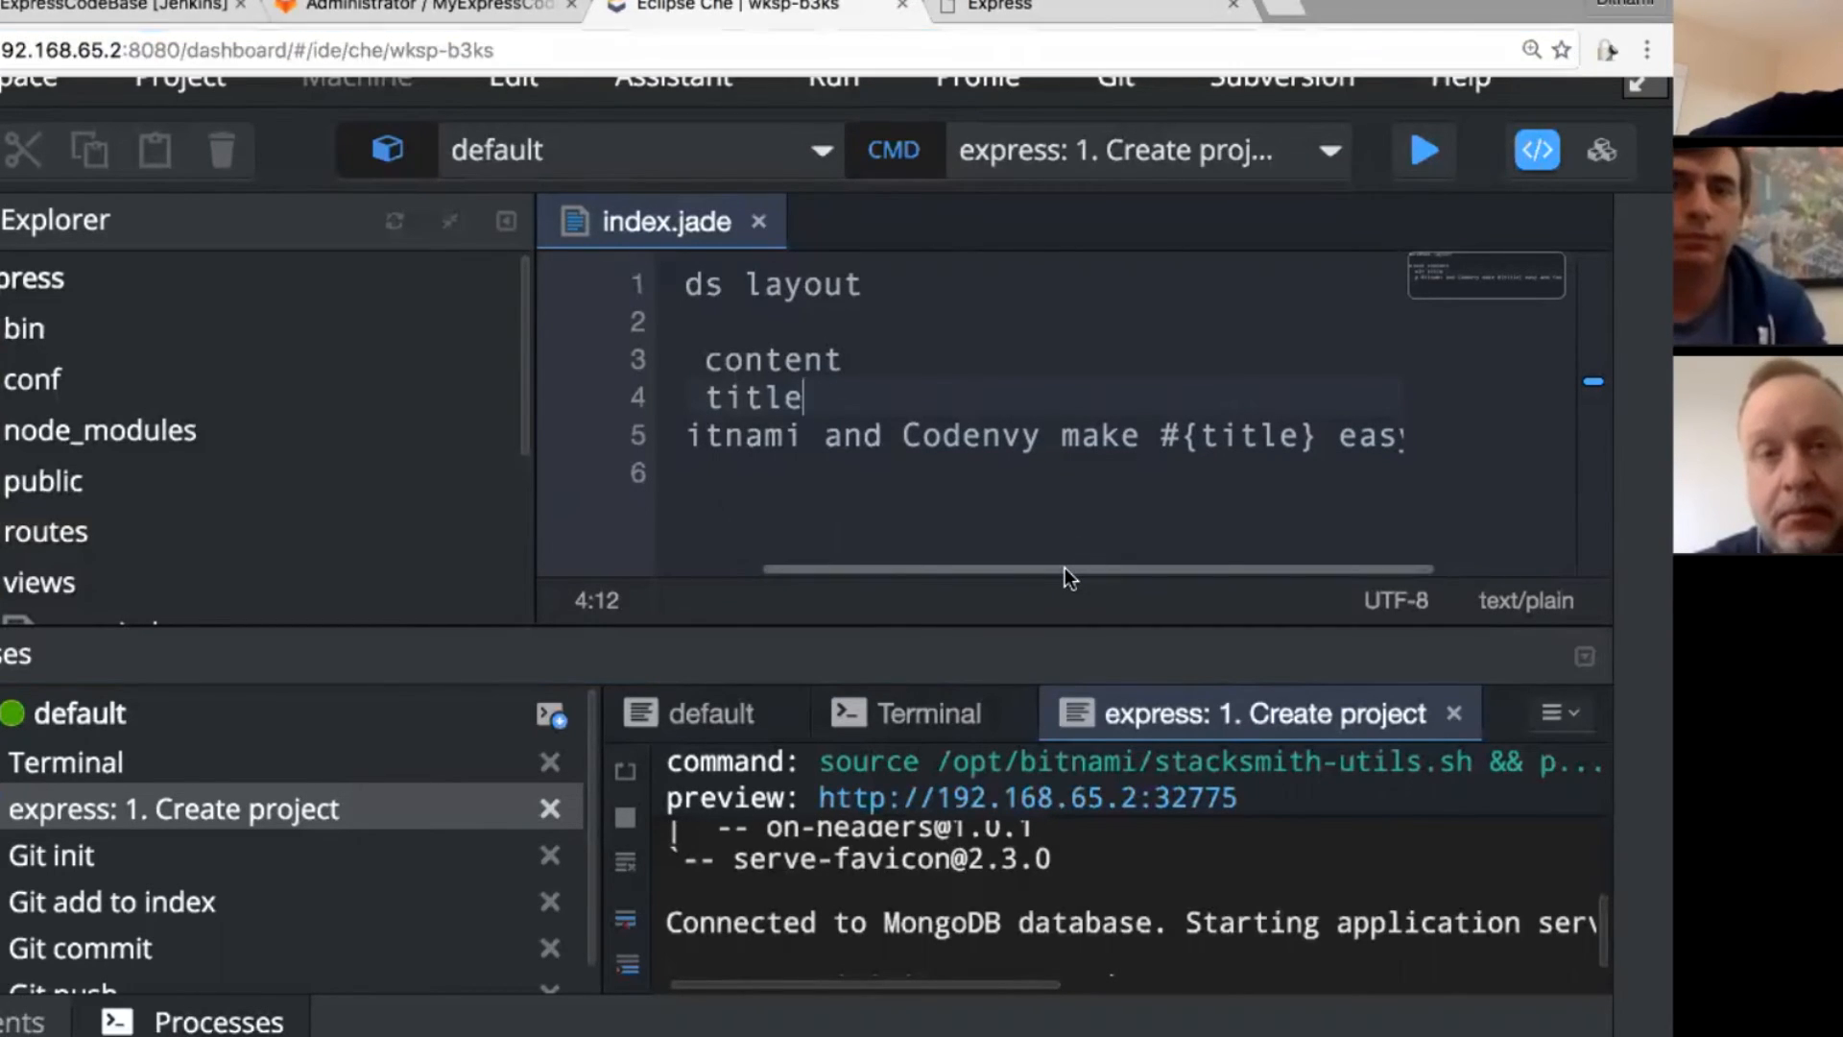
drag(1065, 568, 858, 580)
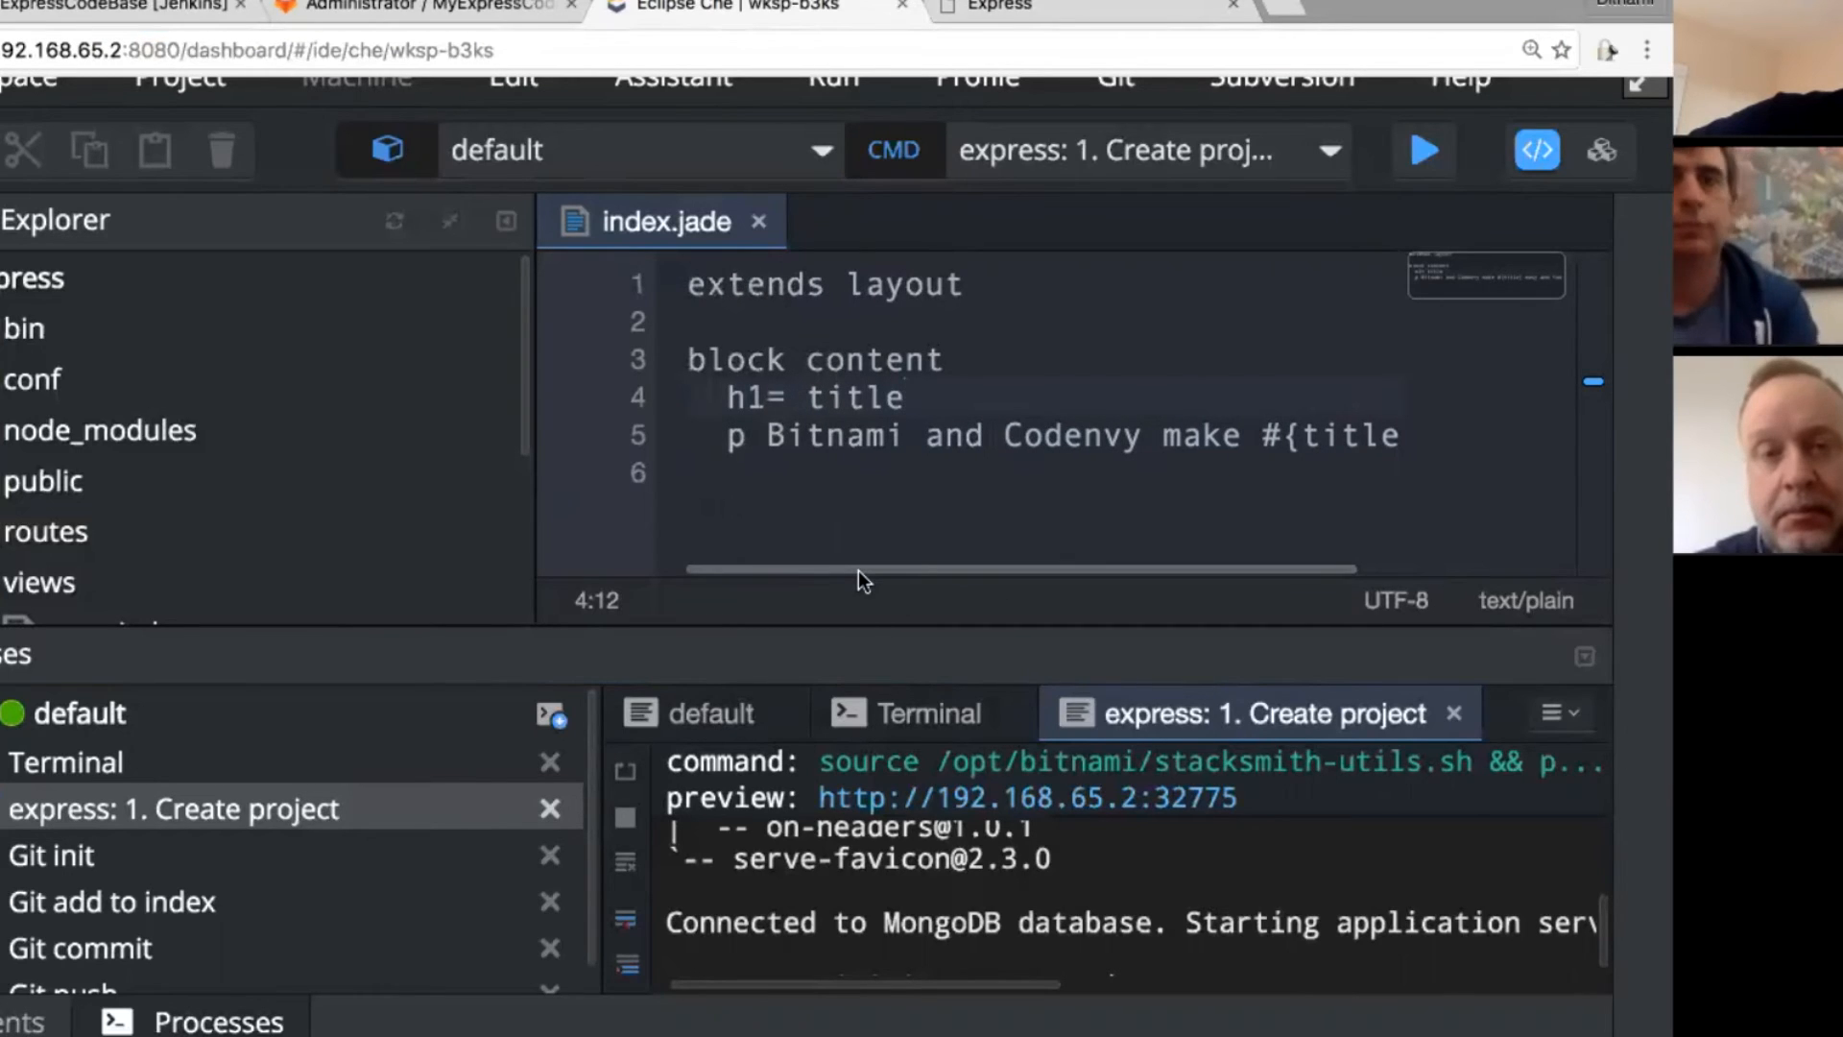